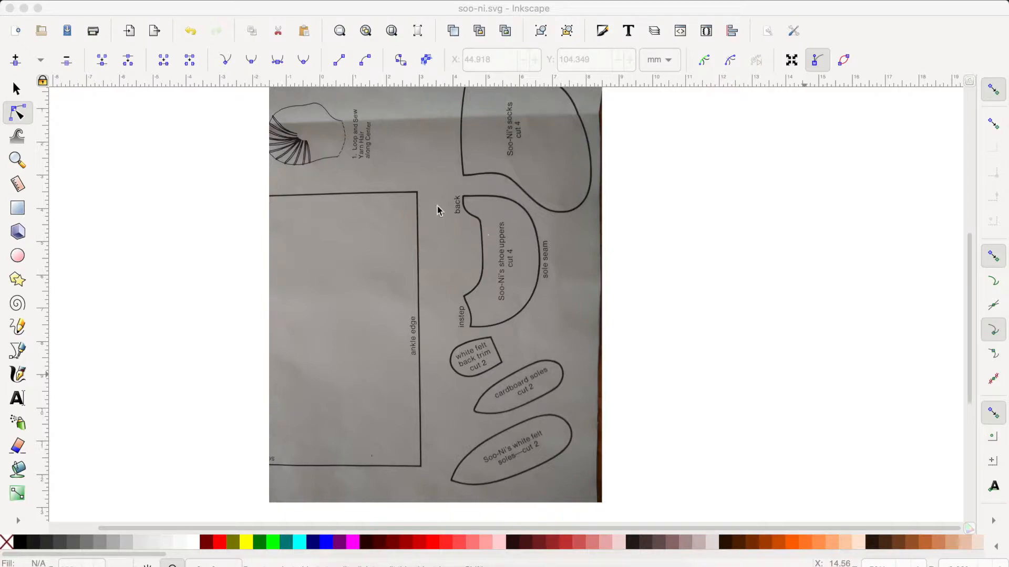
Step: Show the layer list and enlarge it until the sleeve, bodice and png layers all fit
click(175, 357)
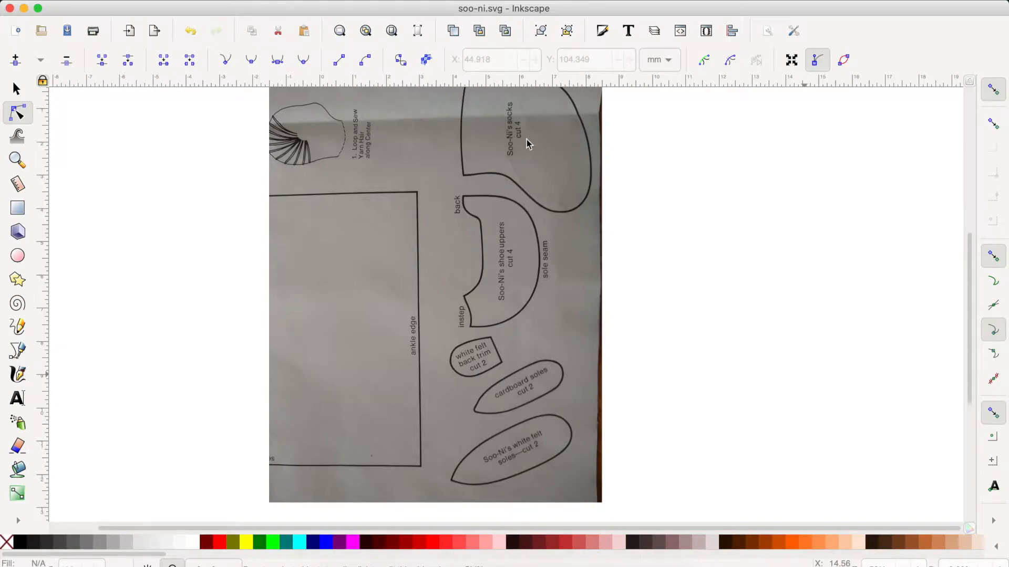
click(198, 2)
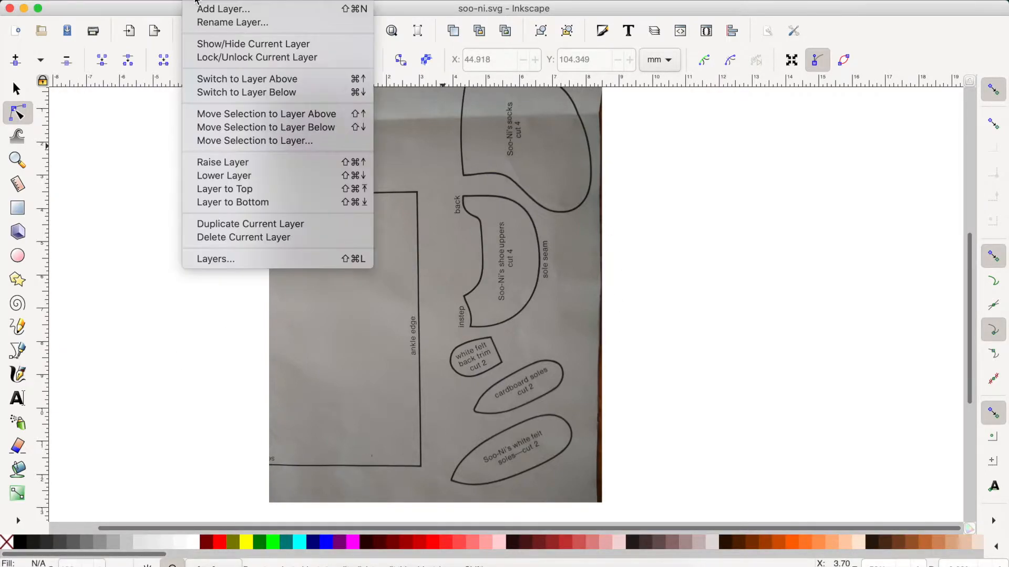
click(222, 259)
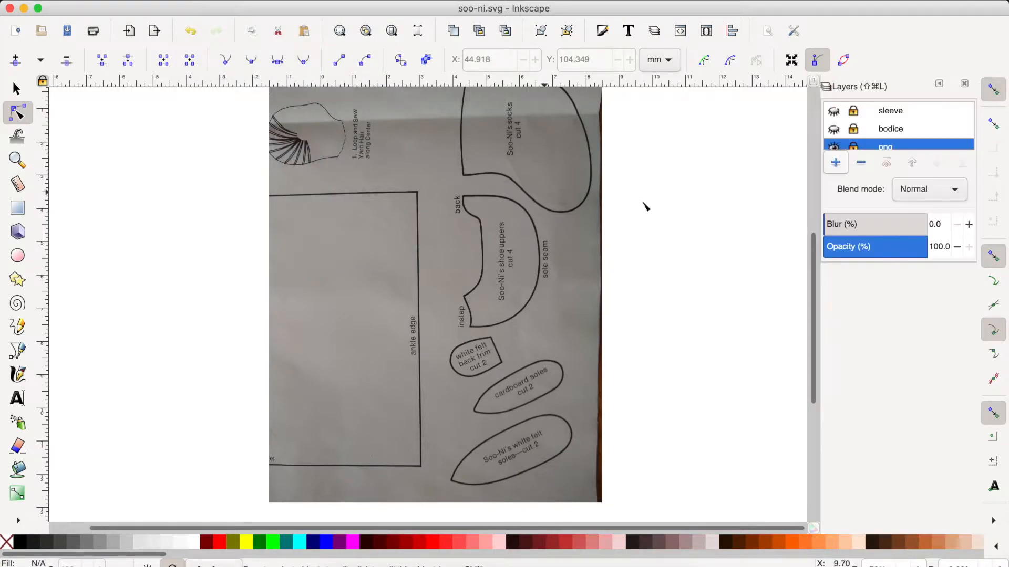
click(899, 112)
click(893, 129)
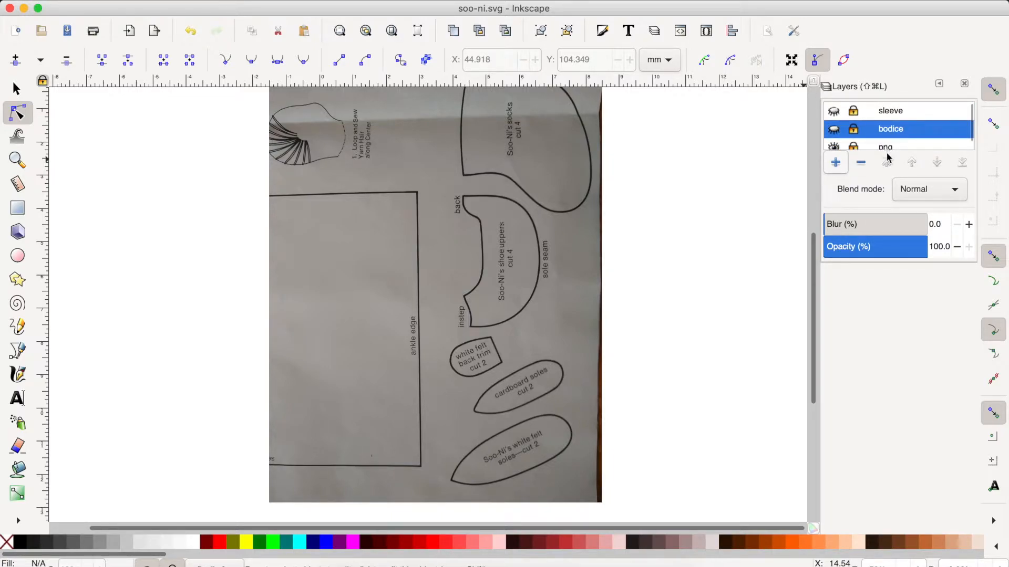
drag(905, 257, 980, 332)
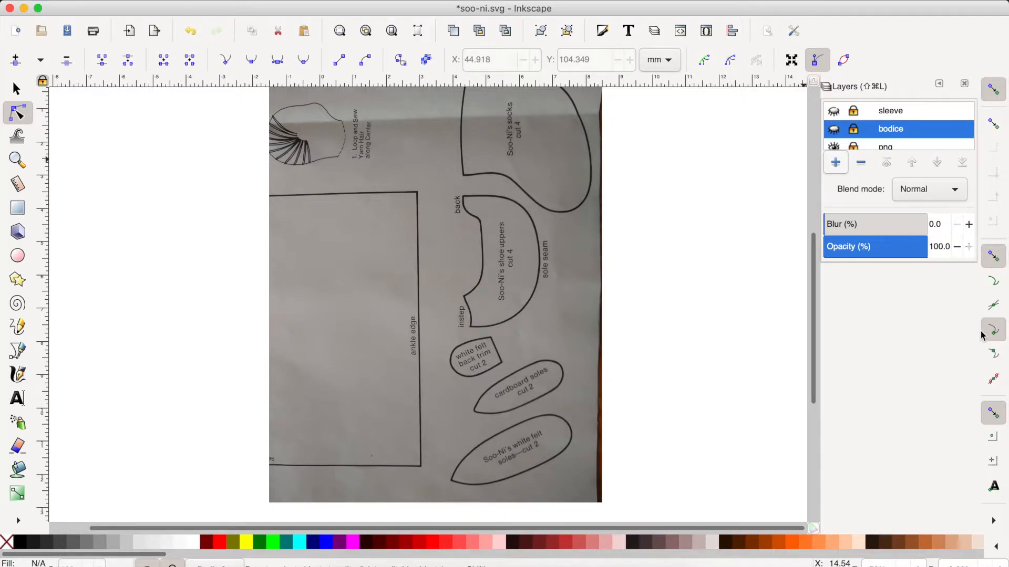
drag(904, 266, 909, 365)
drag(908, 462, 907, 459)
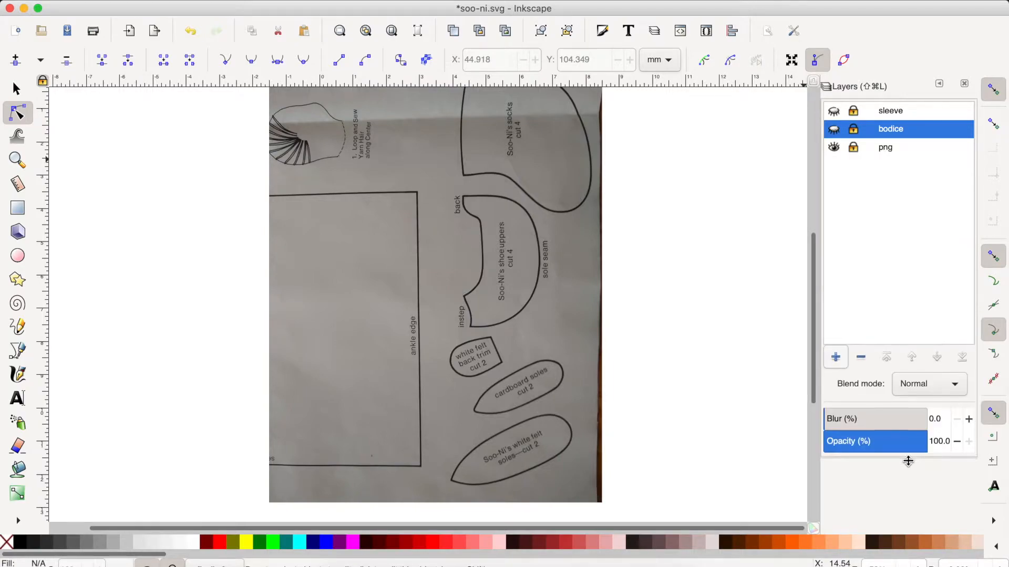
Step: Unlock the png layer and select the scanned pattern image with the Selector tool
click(887, 150)
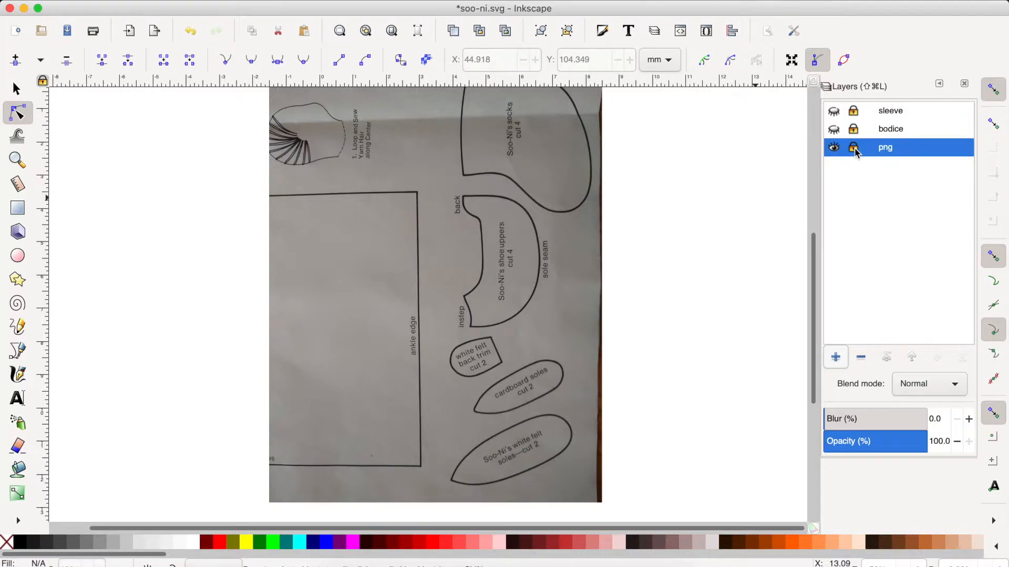
click(537, 284)
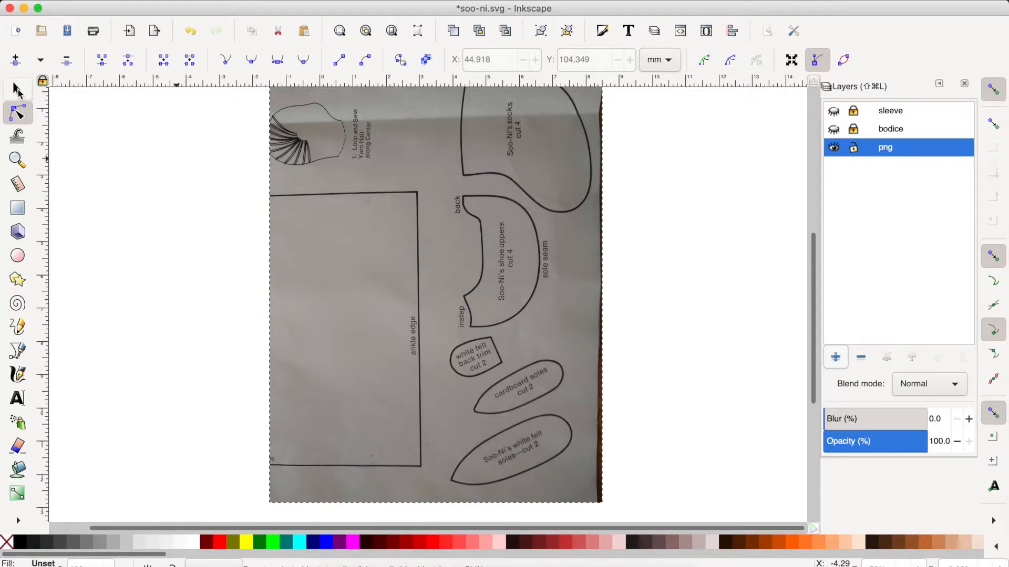
key(s)
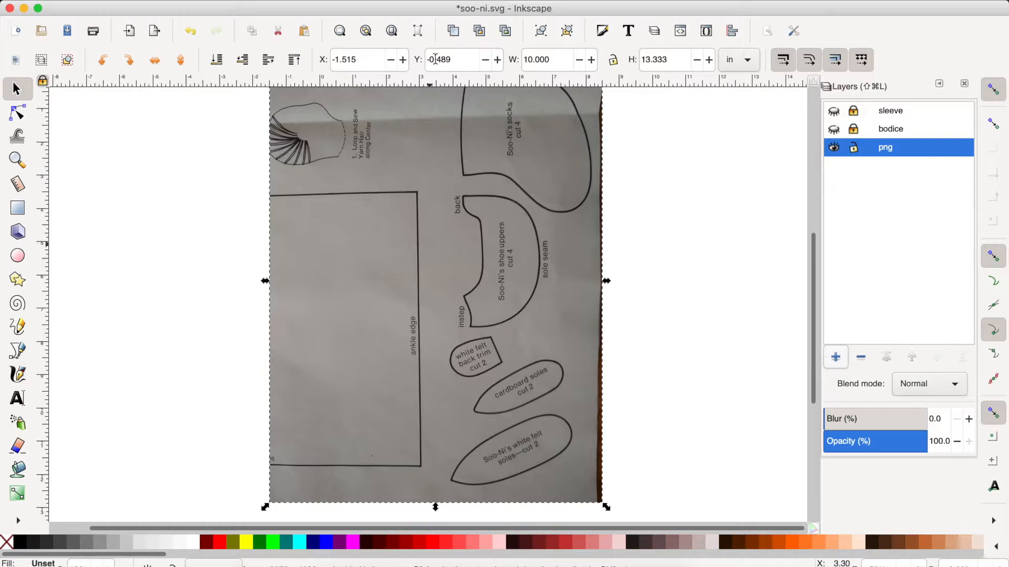
Step: Trace the scanned image as a single-scan bitmap with brightness cutoff at threshold 0.450, and close the tracing settings
click(292, 0)
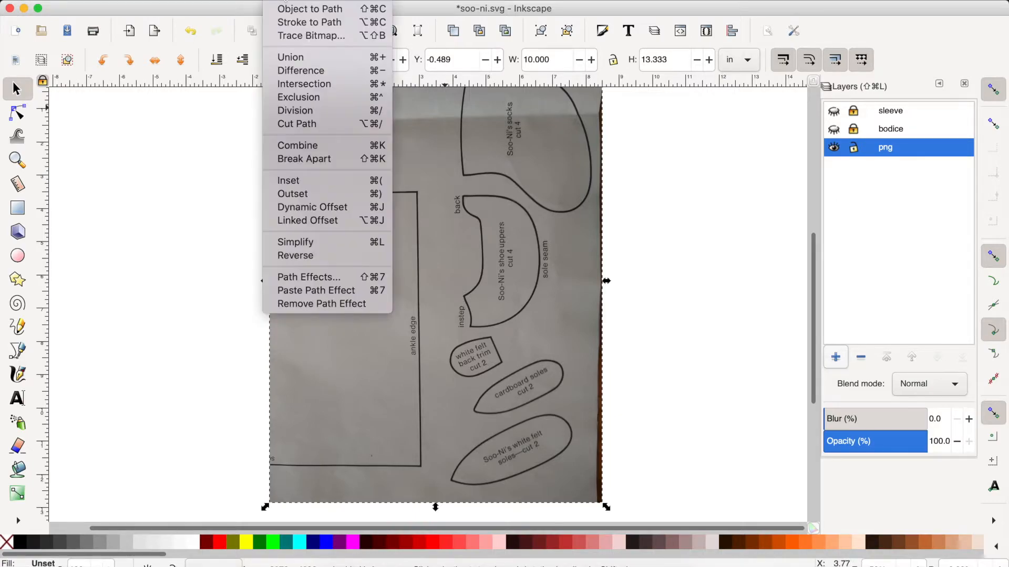
click(326, 36)
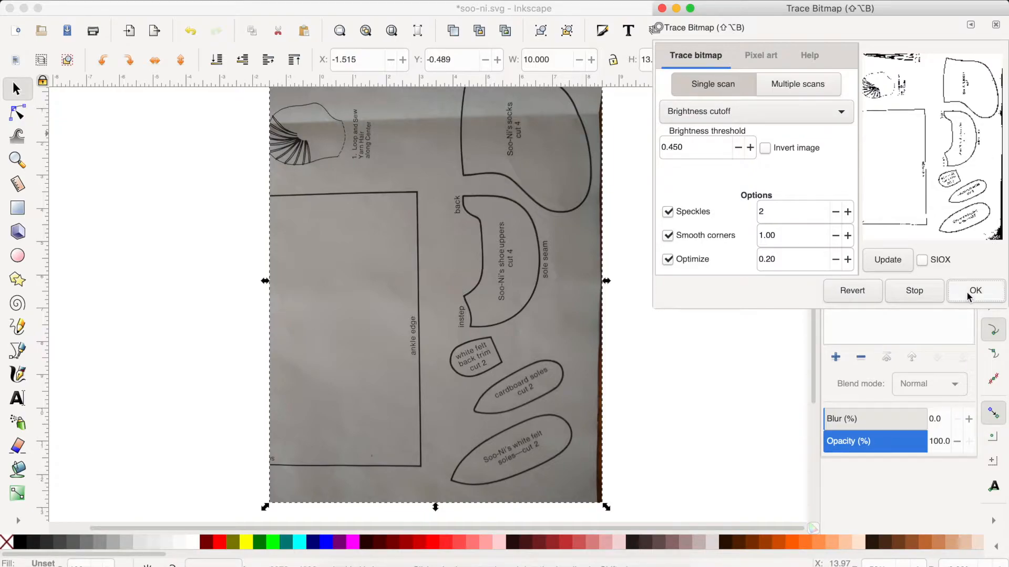
click(966, 291)
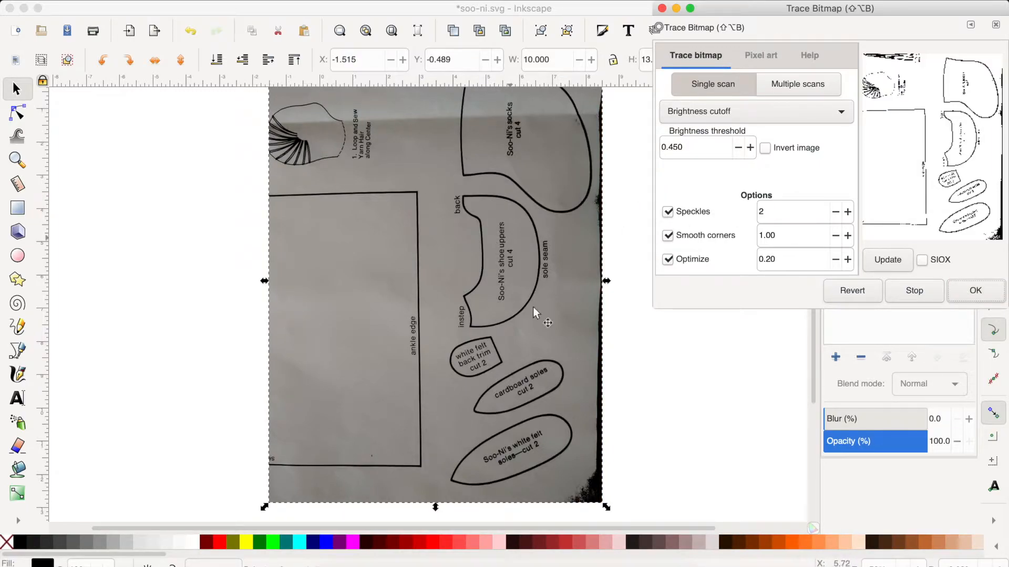
click(997, 25)
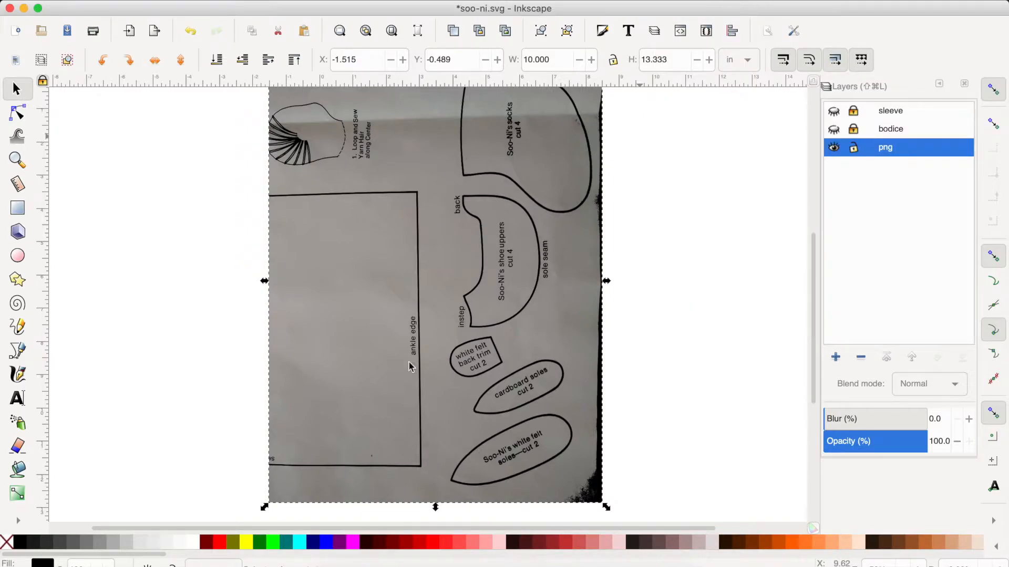
Step: Add a layer named "shoes" above the png layer
click(835, 361)
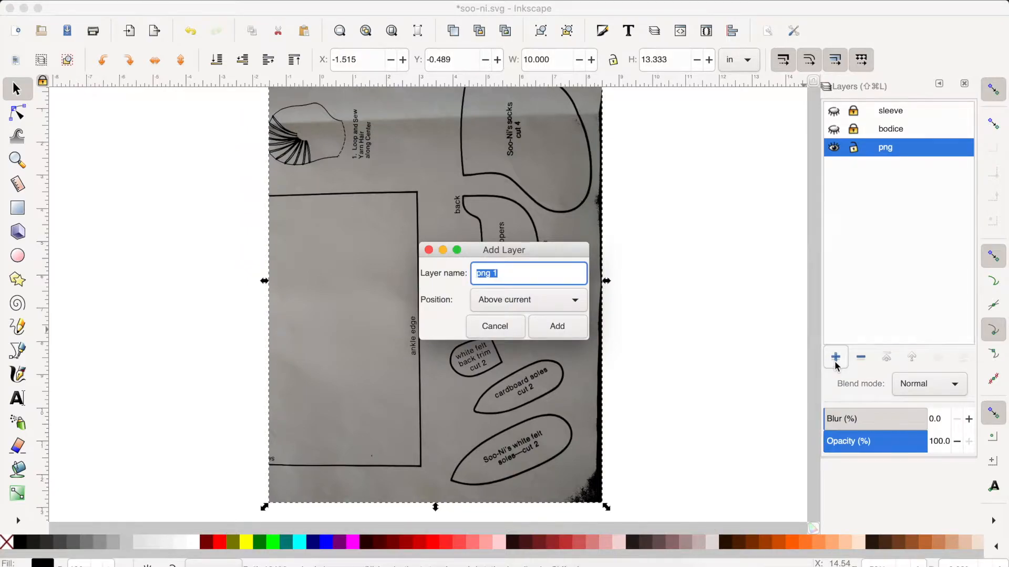
text(shoes)
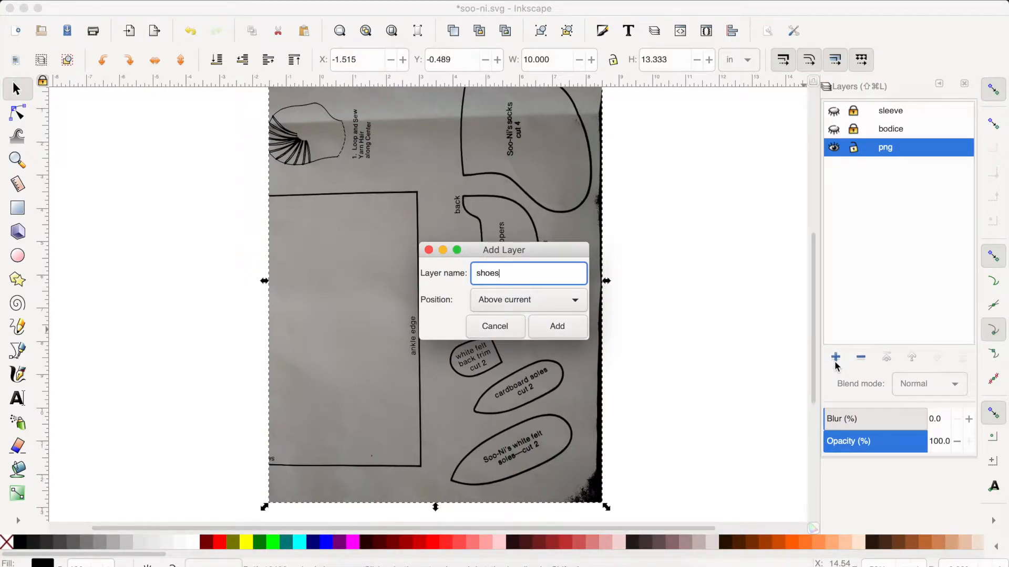
click(555, 325)
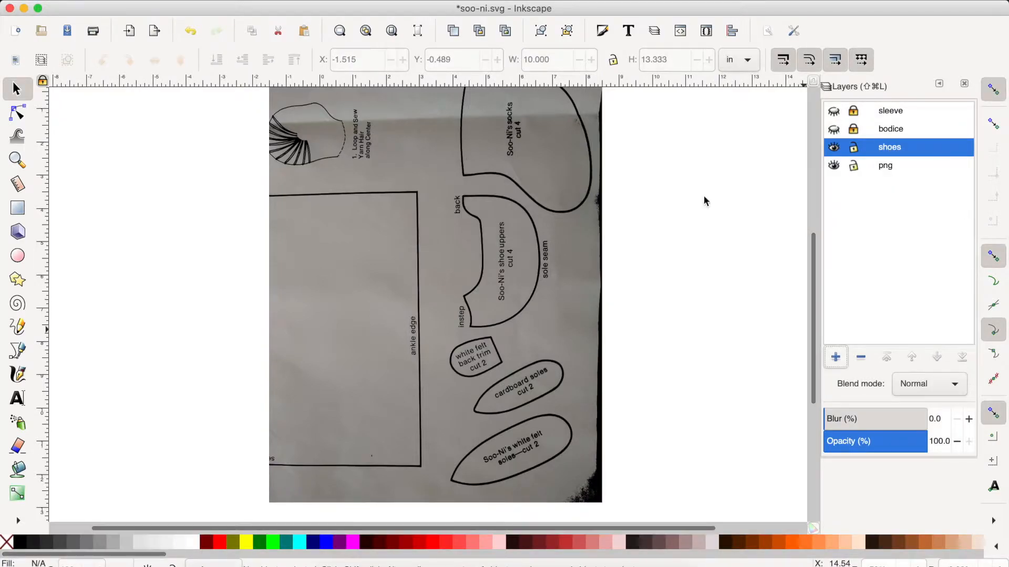
Step: Select the traced pattern path and move it to the shoes layer
click(540, 277)
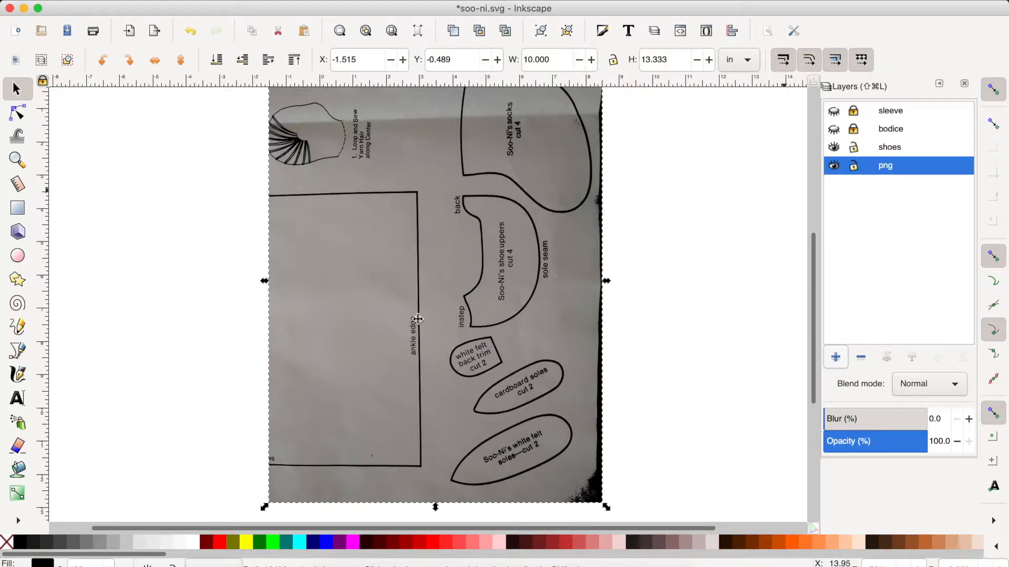
right_click(292, 332)
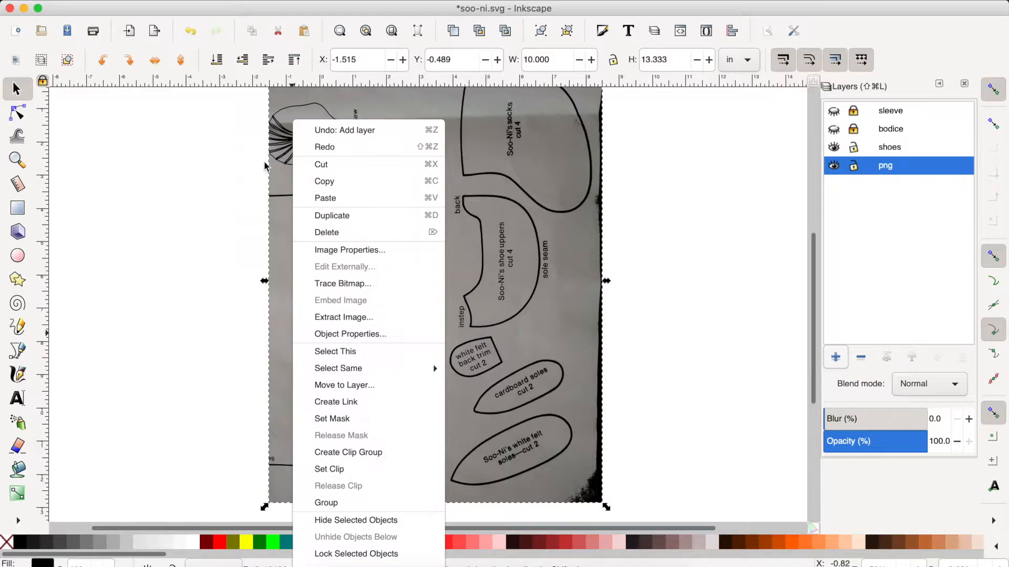
click(341, 388)
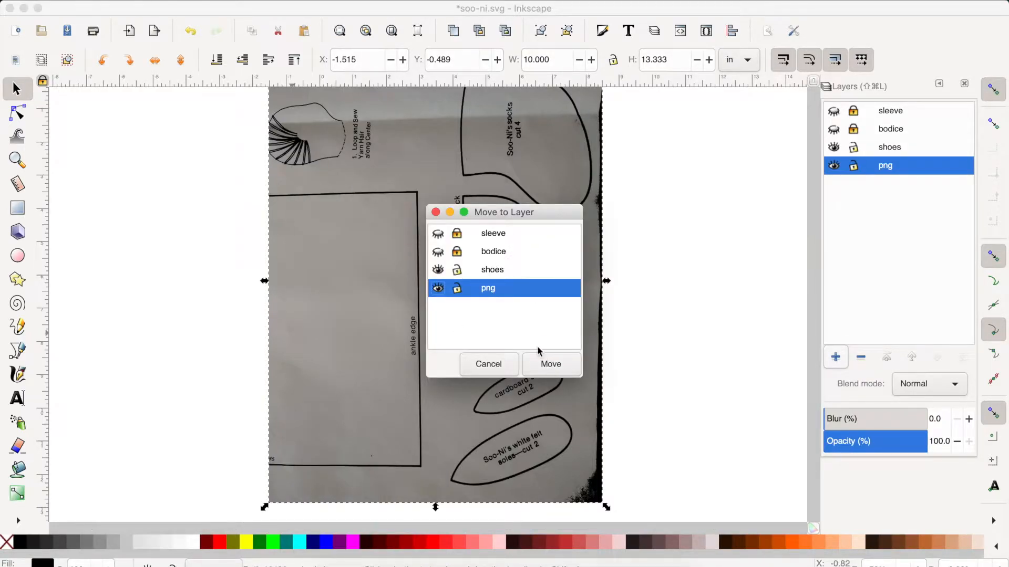
click(491, 271)
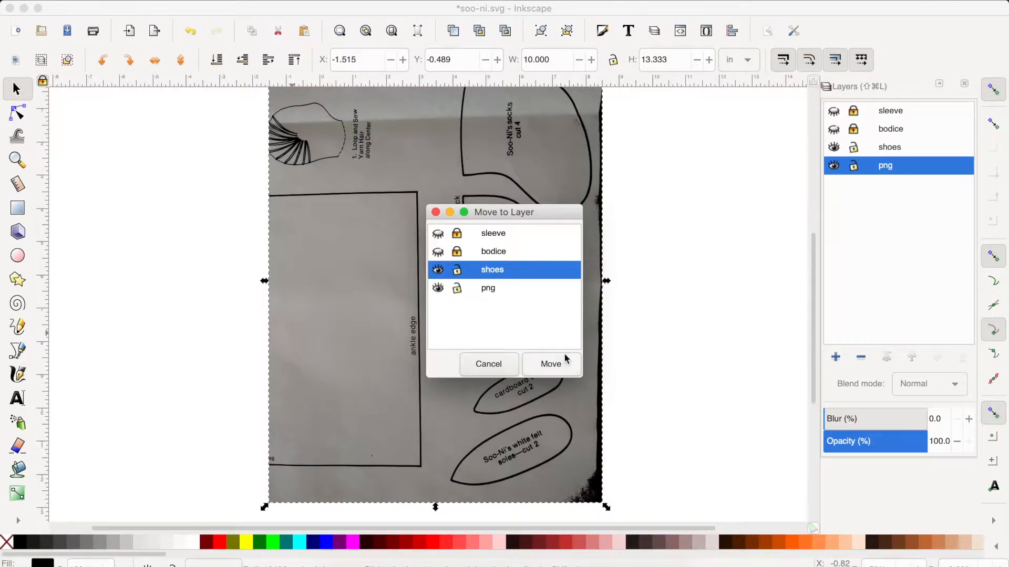
click(552, 366)
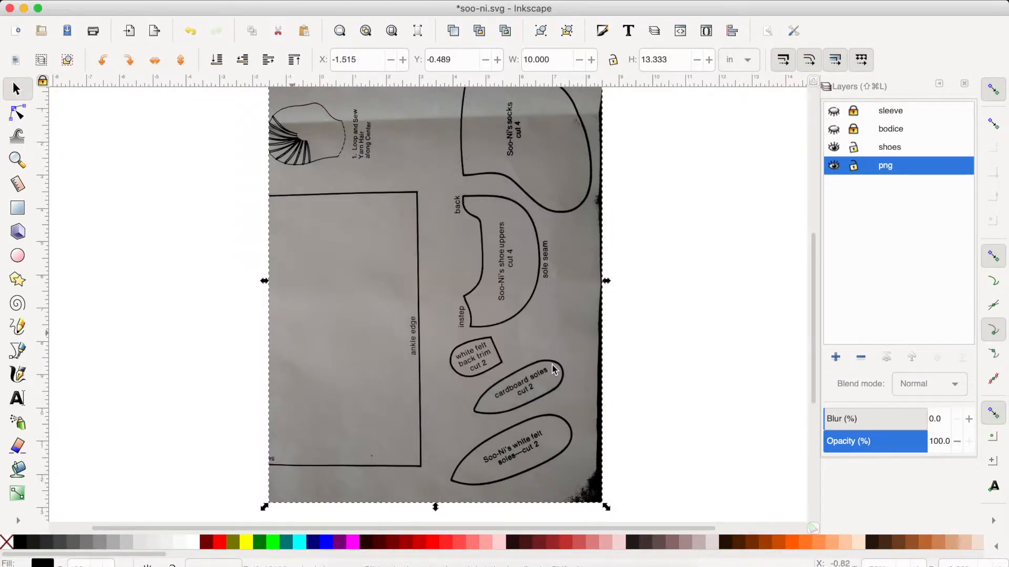
Step: Lock and hide the png layer, keeping shoes as the current layer
click(854, 169)
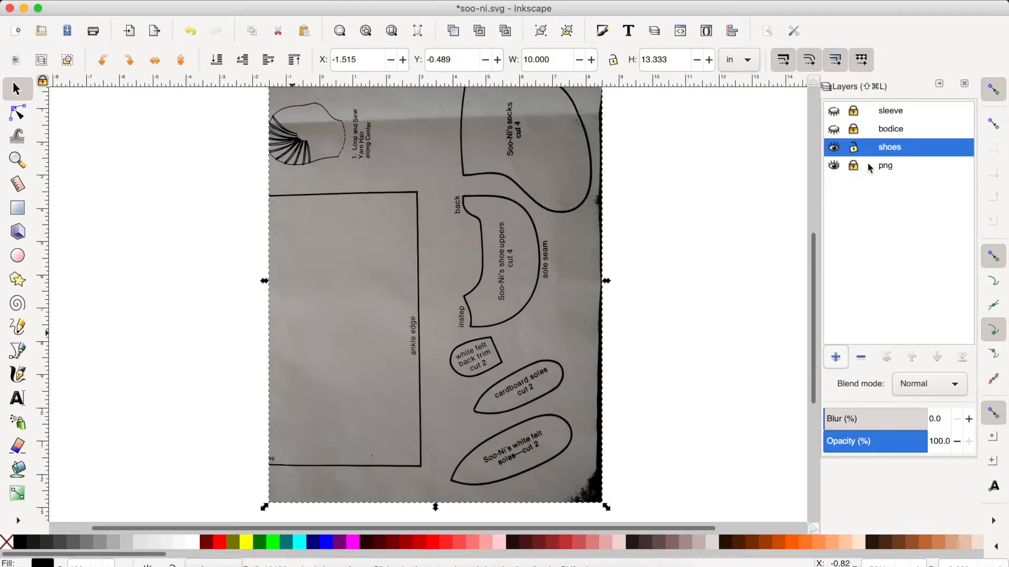
double_click(887, 149)
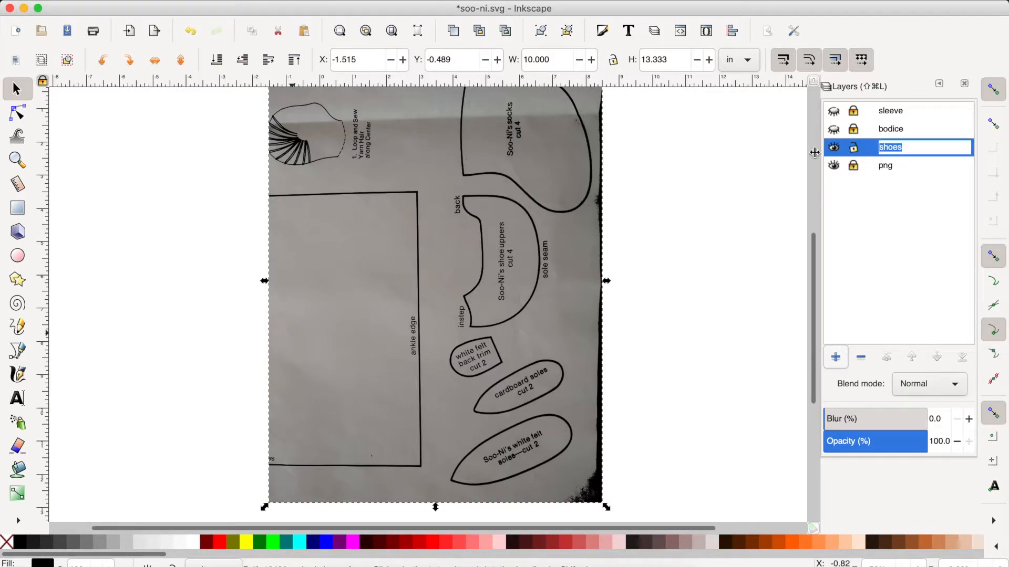
click(933, 204)
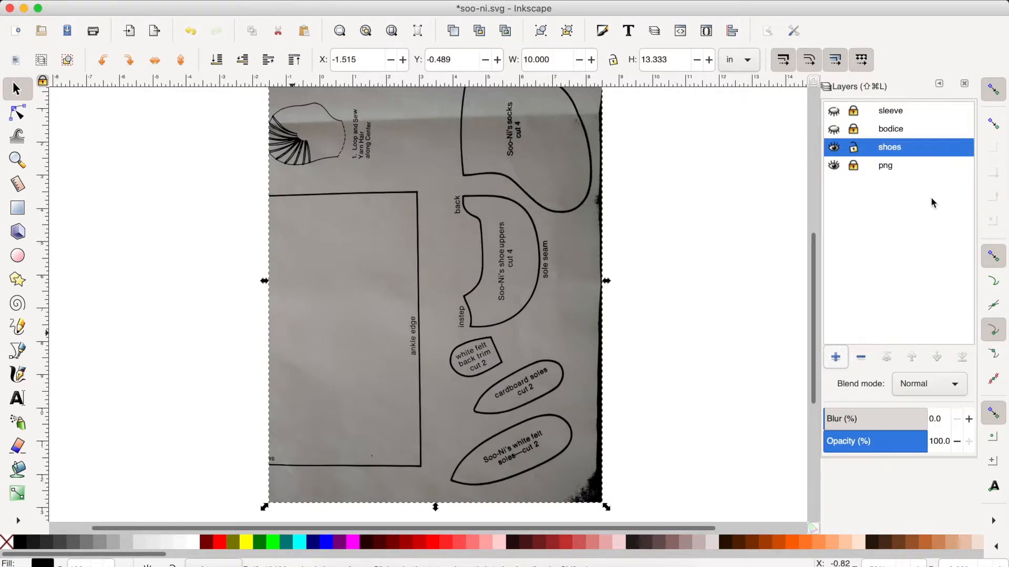
double_click(934, 154)
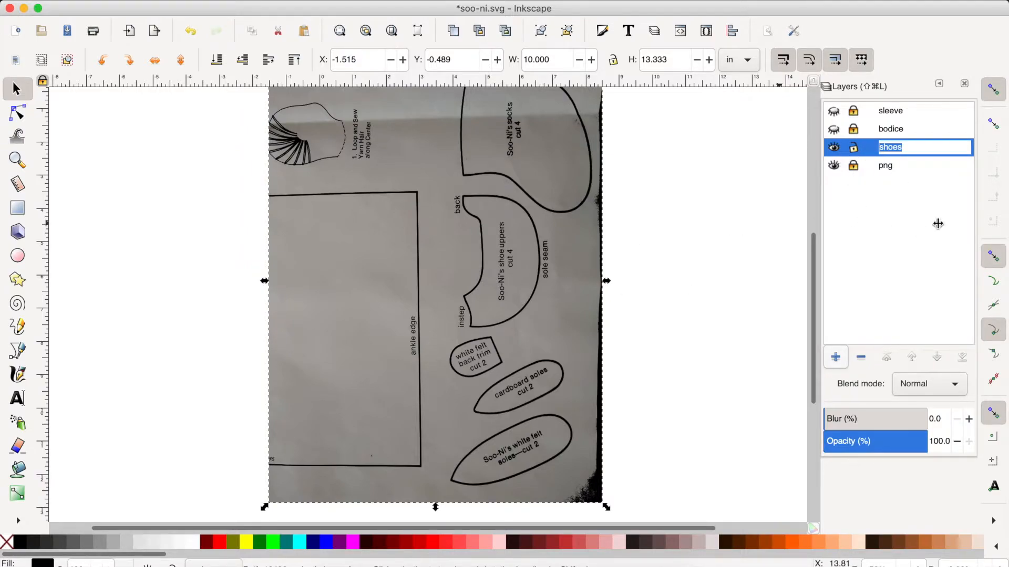
click(833, 166)
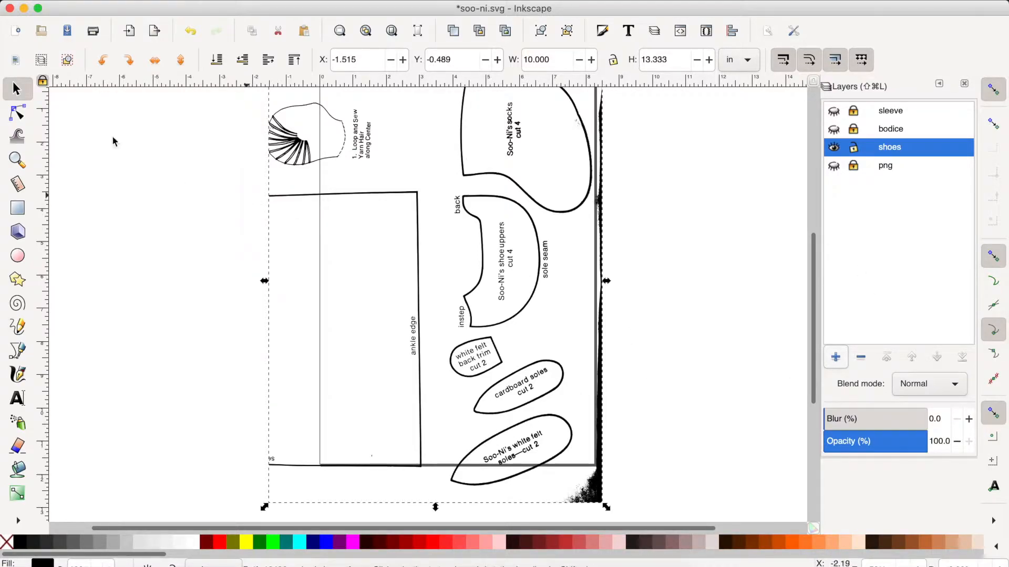
Step: Display the nodes of the traced path on the shoes layer and simplify the path
click(20, 119)
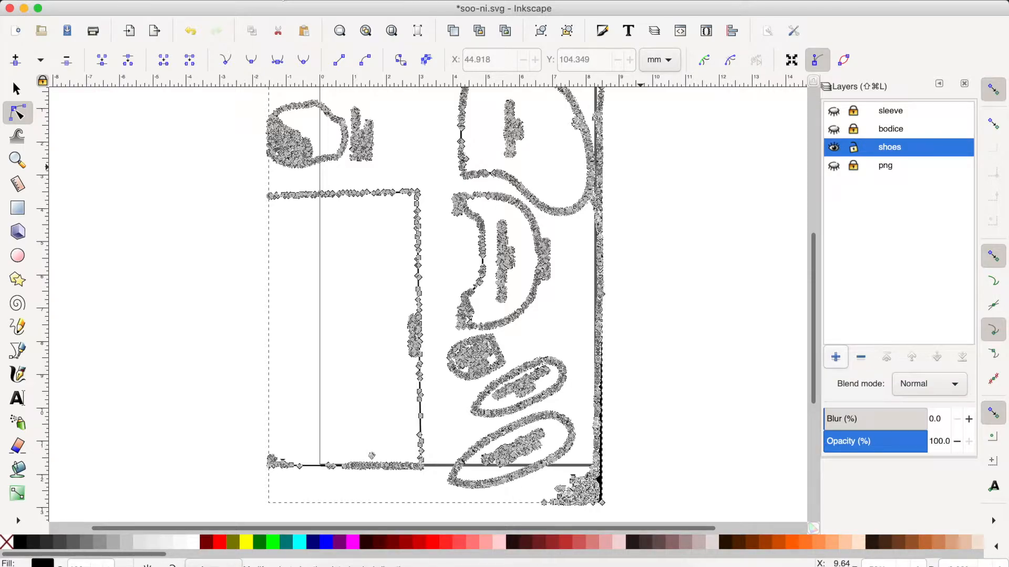
click(282, 1)
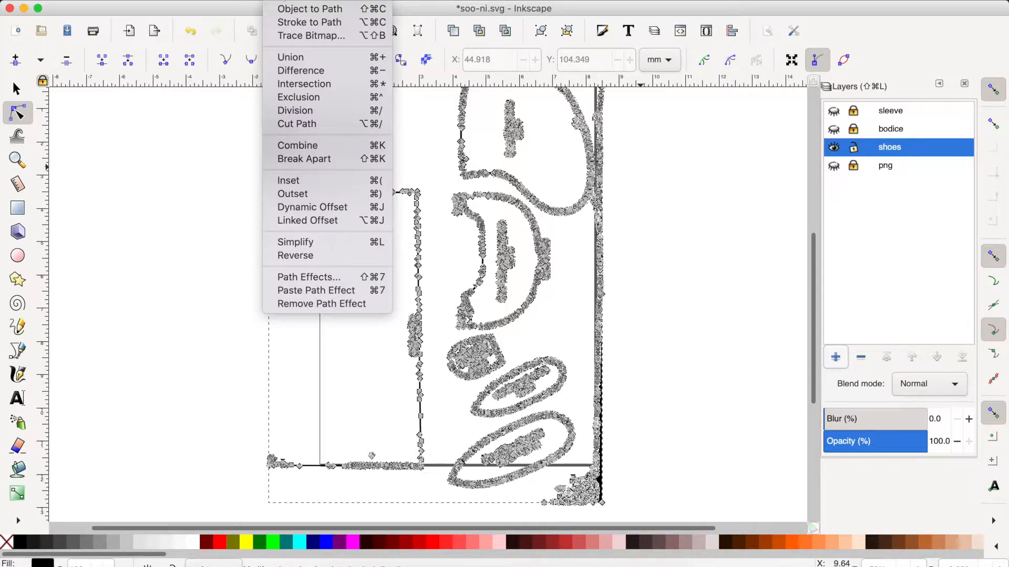
click(318, 242)
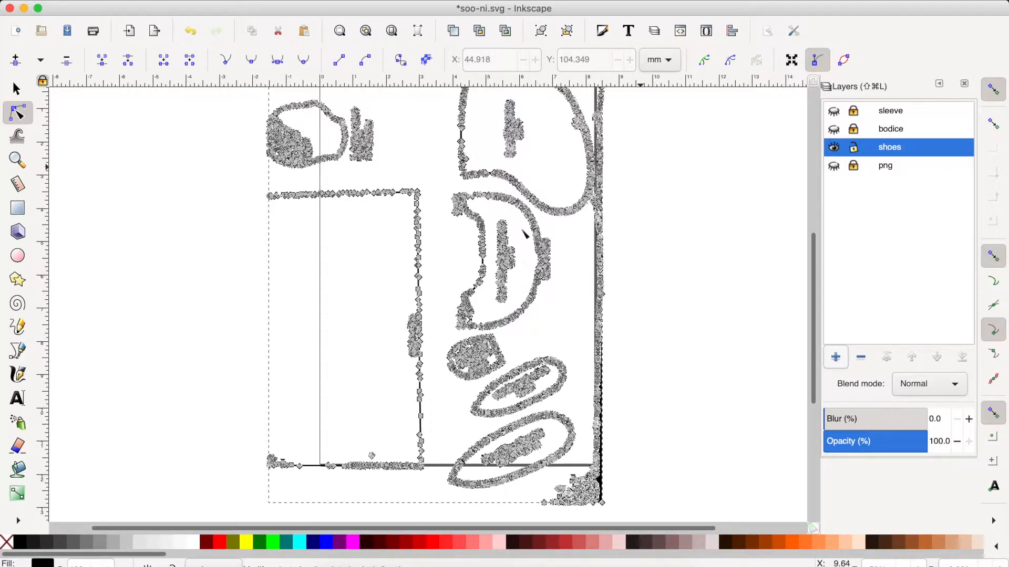
key(super+l)
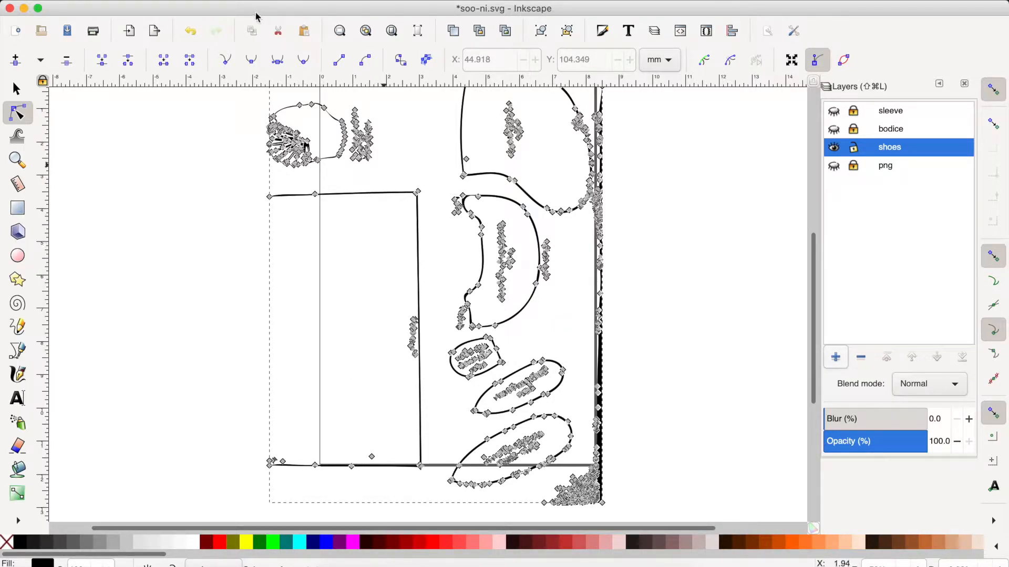
Step: Break the simplified path apart into separate shapes and deselect them, leaving the shoes layer unlocked
click(282, 2)
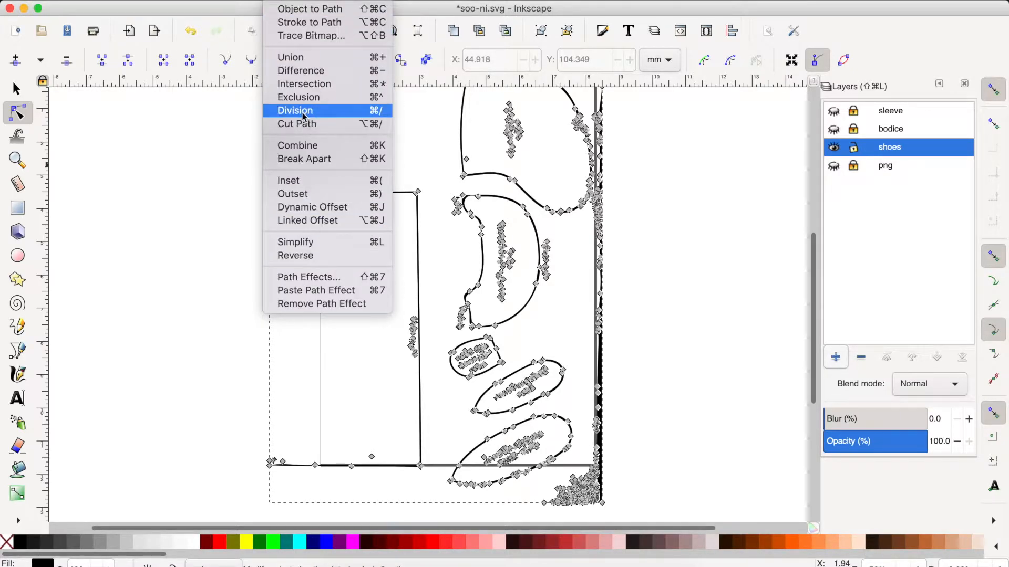
click(302, 160)
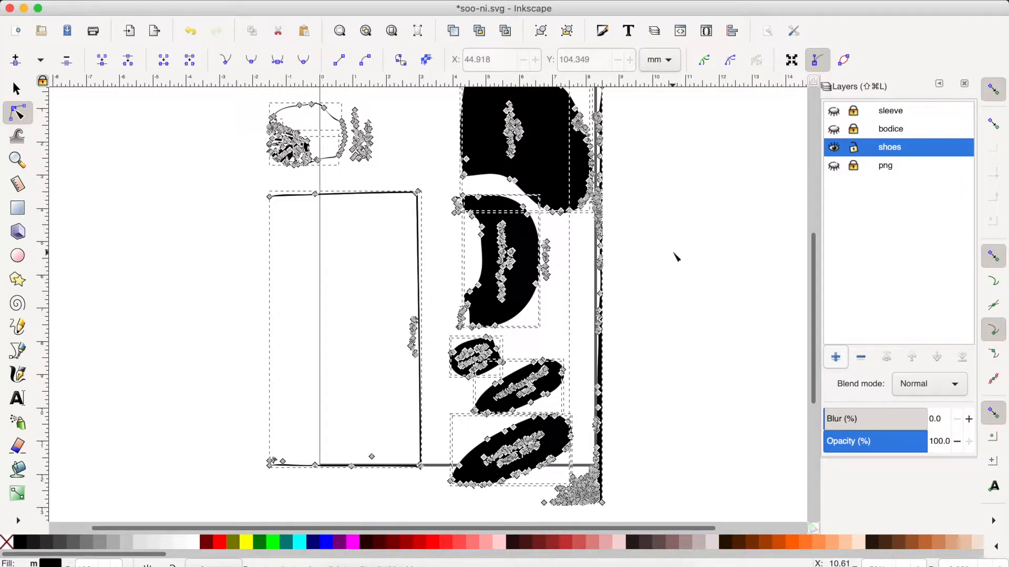
double_click(891, 149)
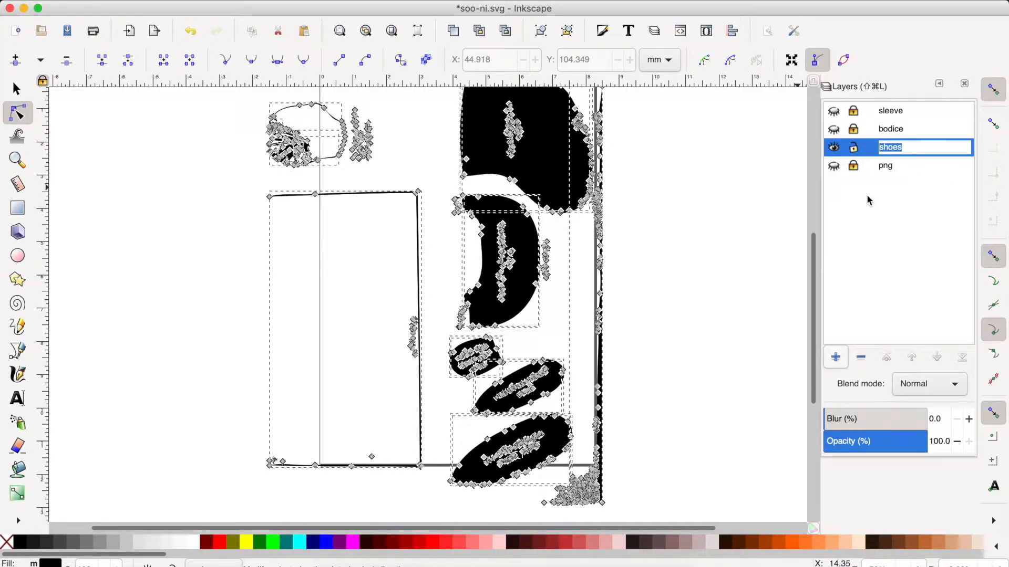
click(854, 149)
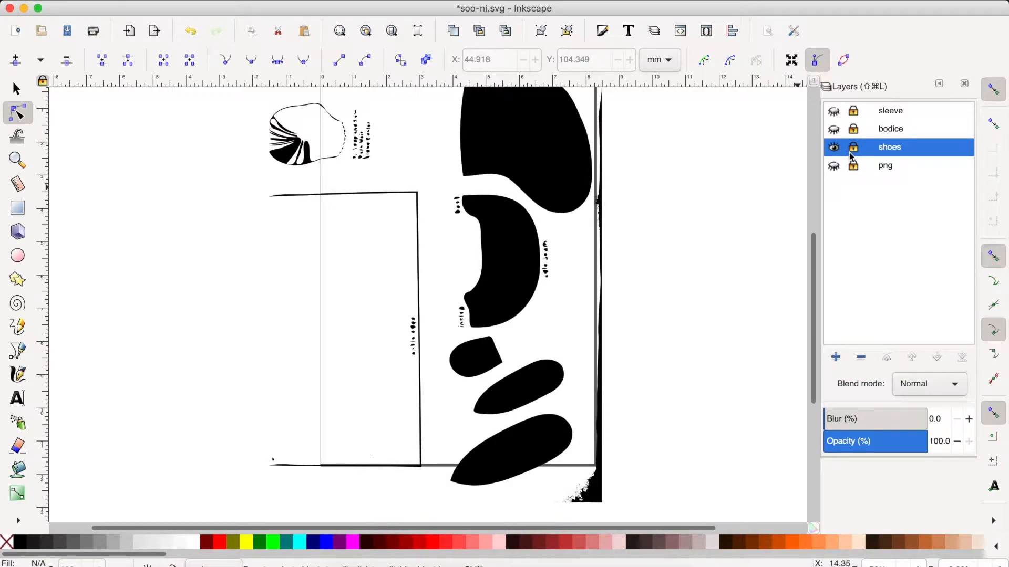
click(850, 151)
Step: Add a layer named sock and move the large sock shape from the shoes layer to it
click(835, 358)
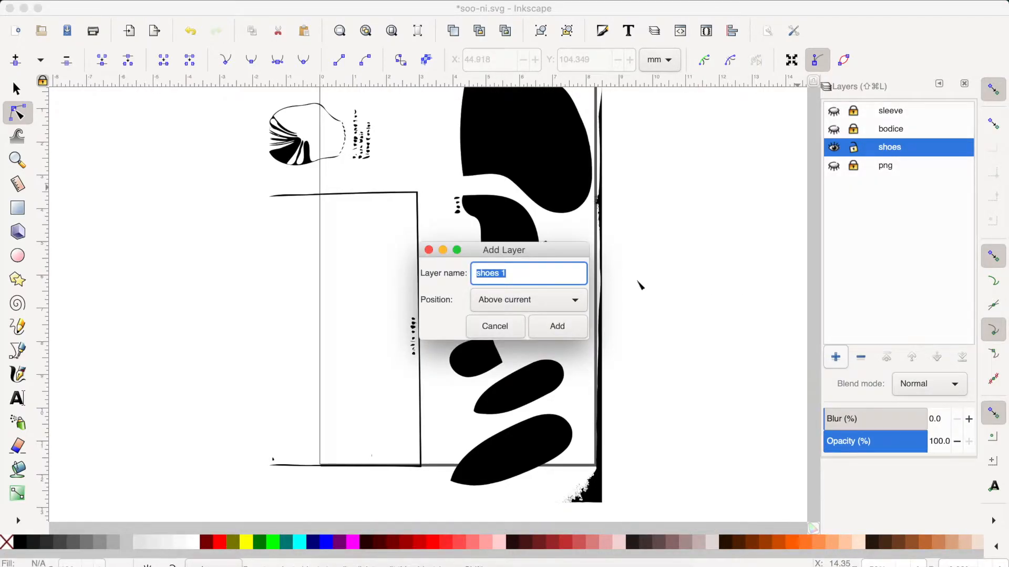
text(sock)
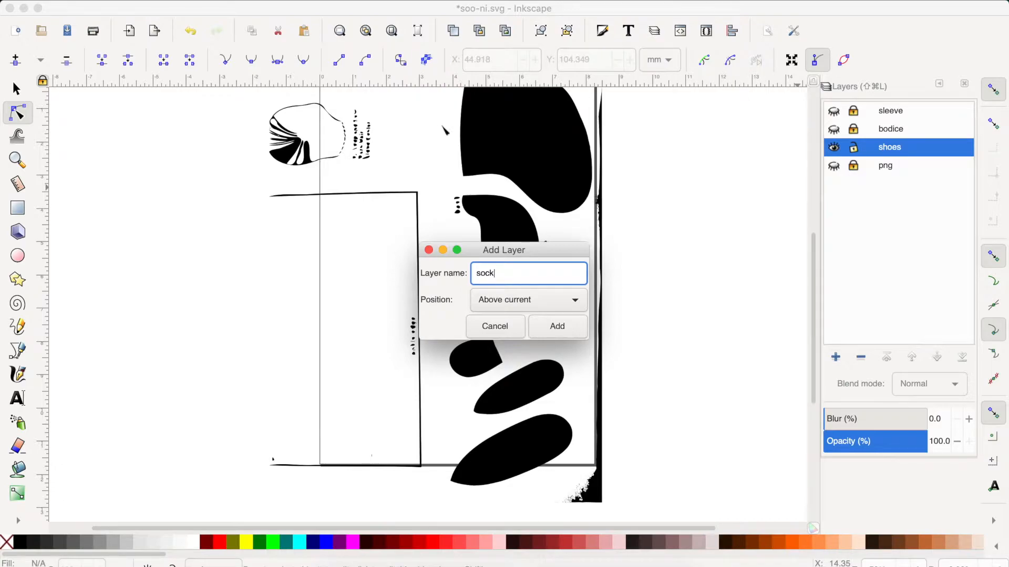
click(557, 326)
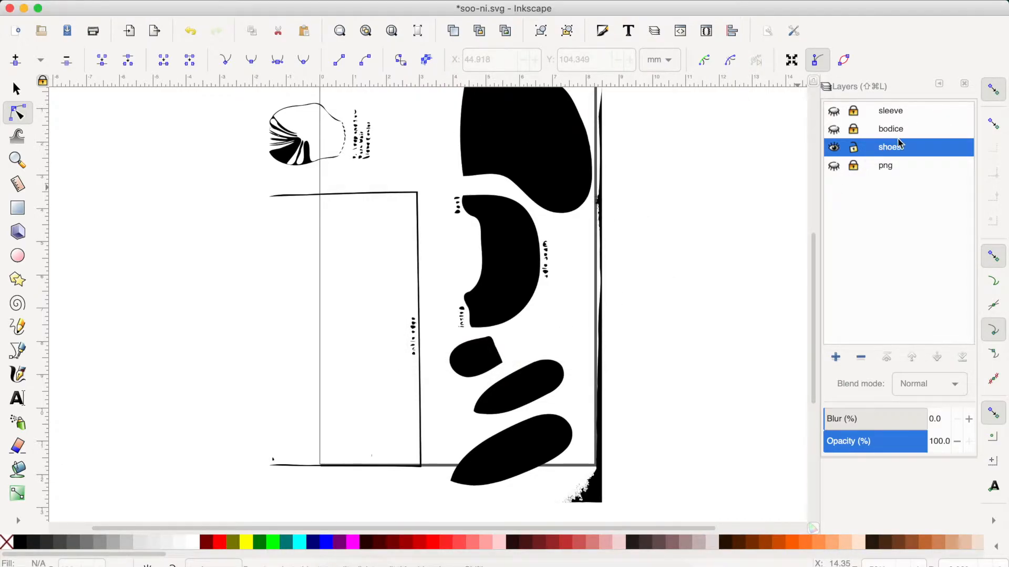
click(560, 173)
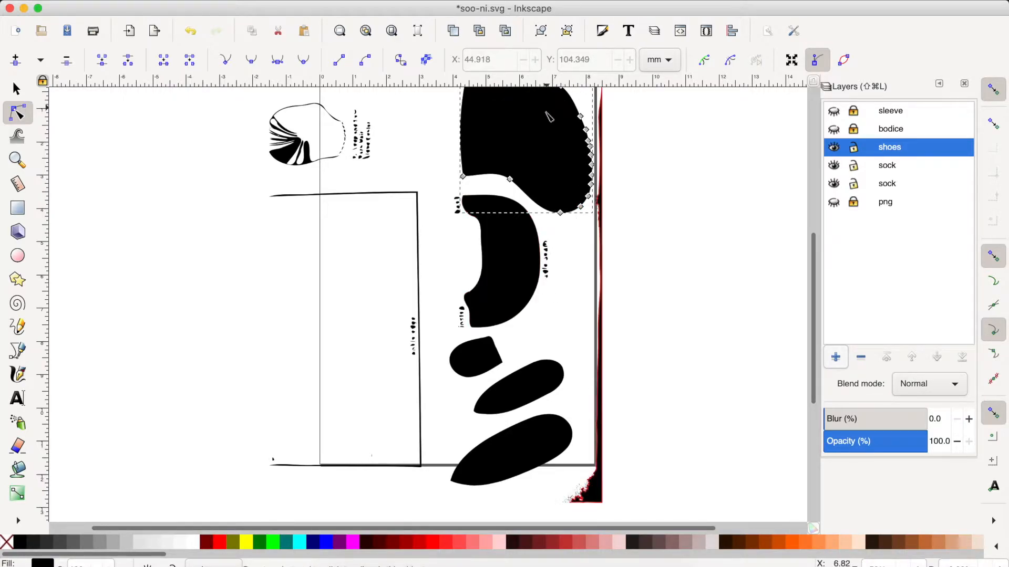
right_click(508, 157)
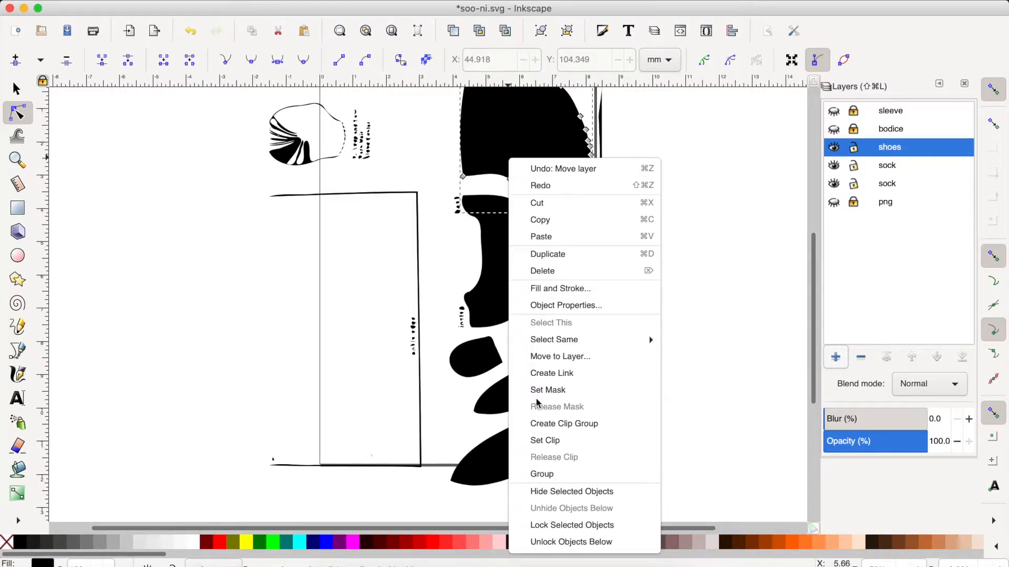
click(548, 359)
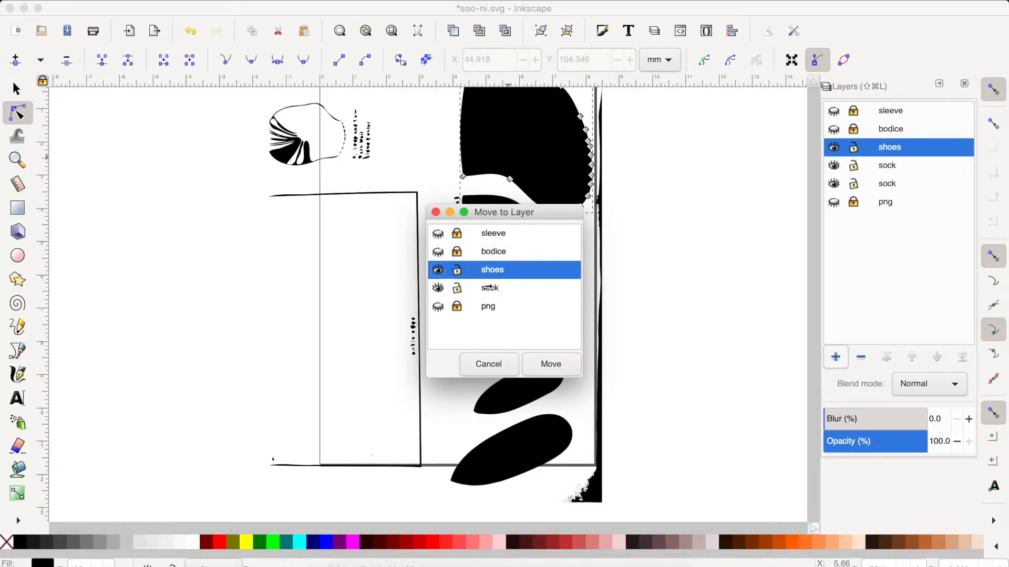
click(488, 293)
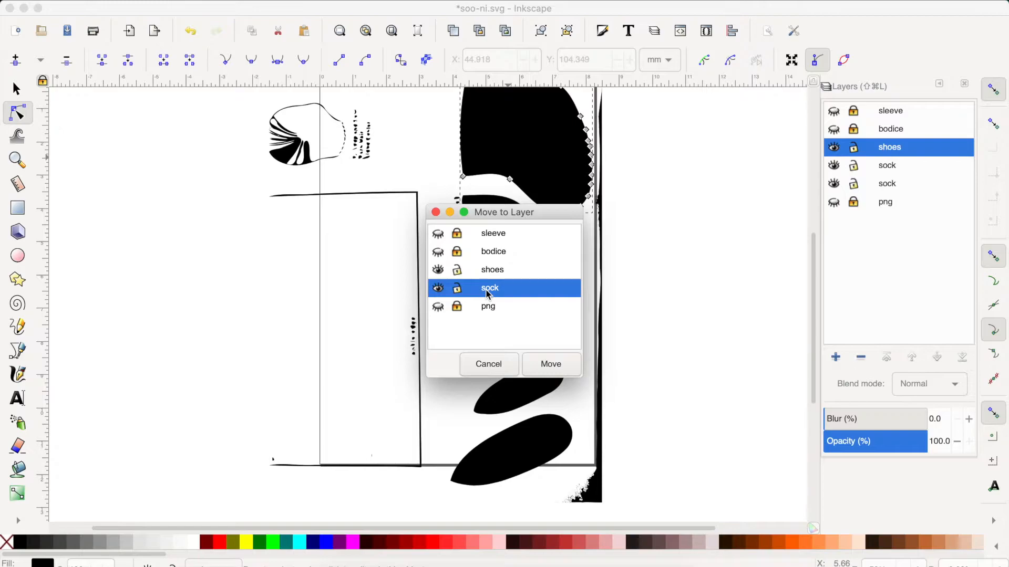
click(550, 363)
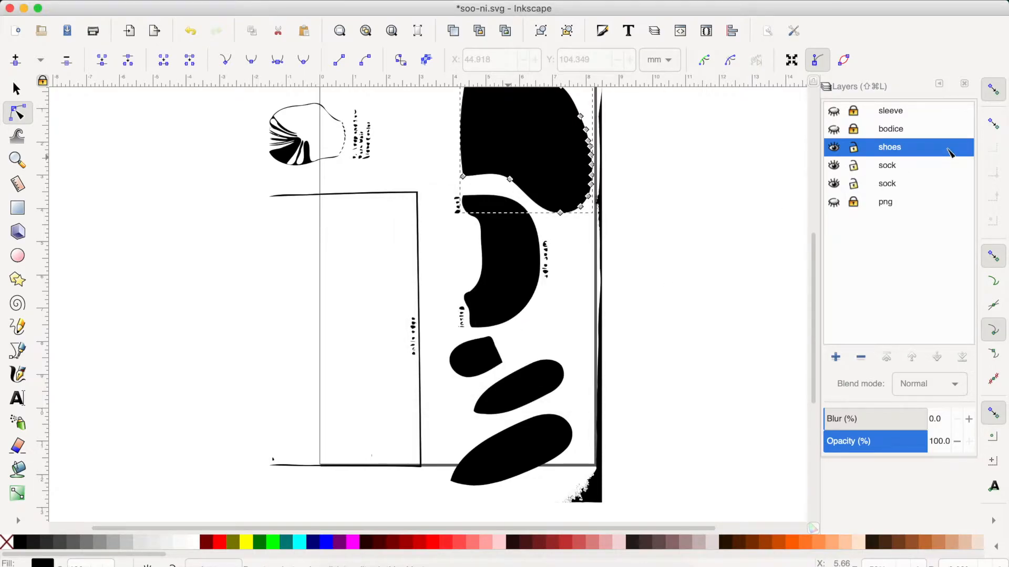
Step: Lock and hide the sock layer
key(super+z)
click(852, 166)
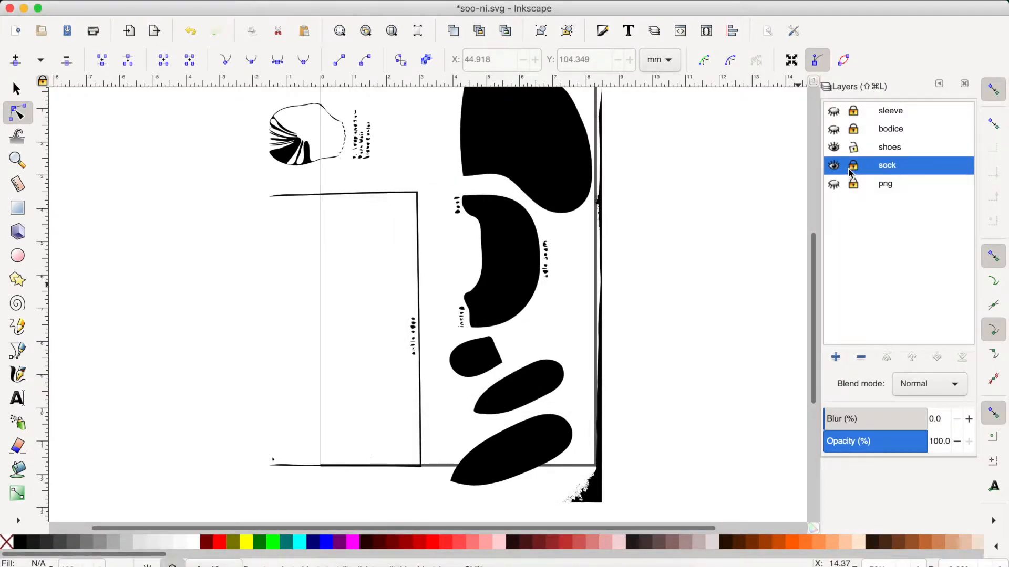
click(834, 165)
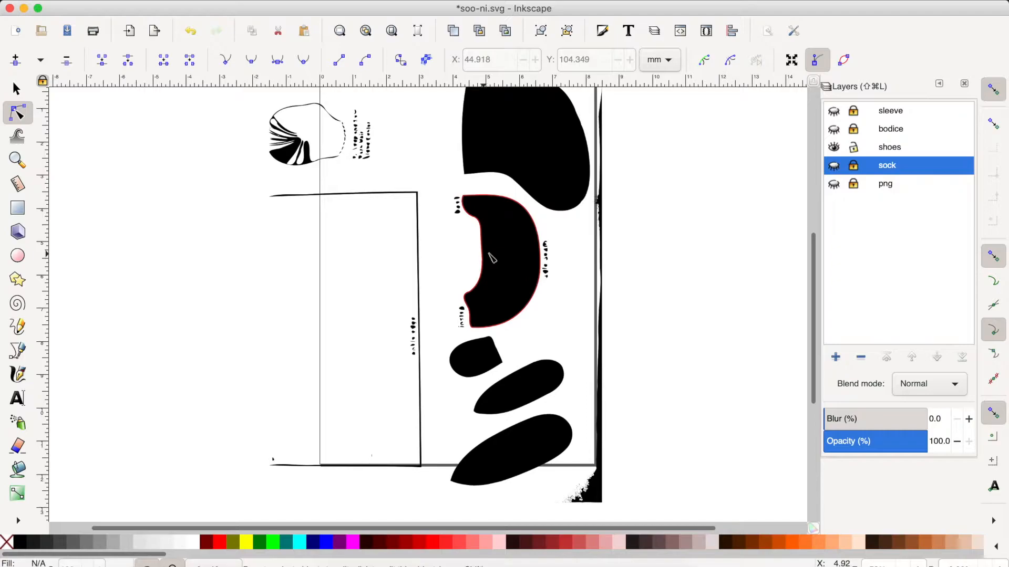
Step: Select the curved shoe upper shape on the shoes layer and add a layer named shoe upper
click(514, 275)
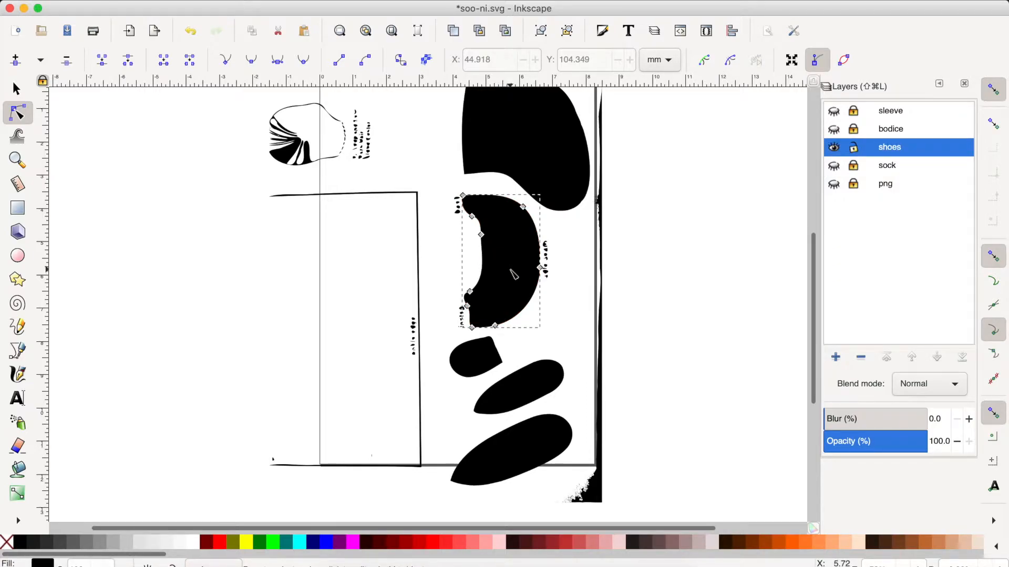
click(835, 358)
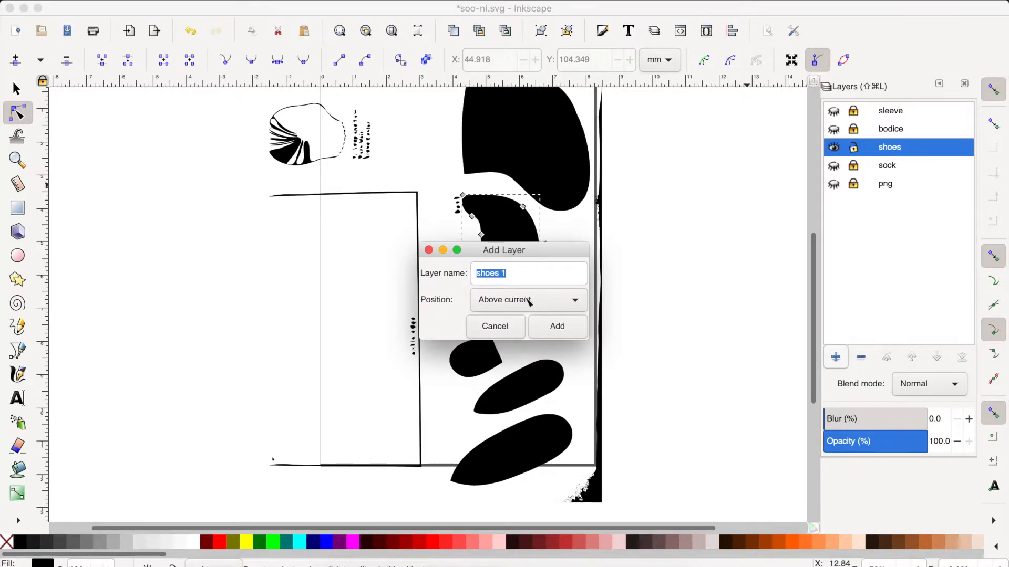
text(shoe upp)
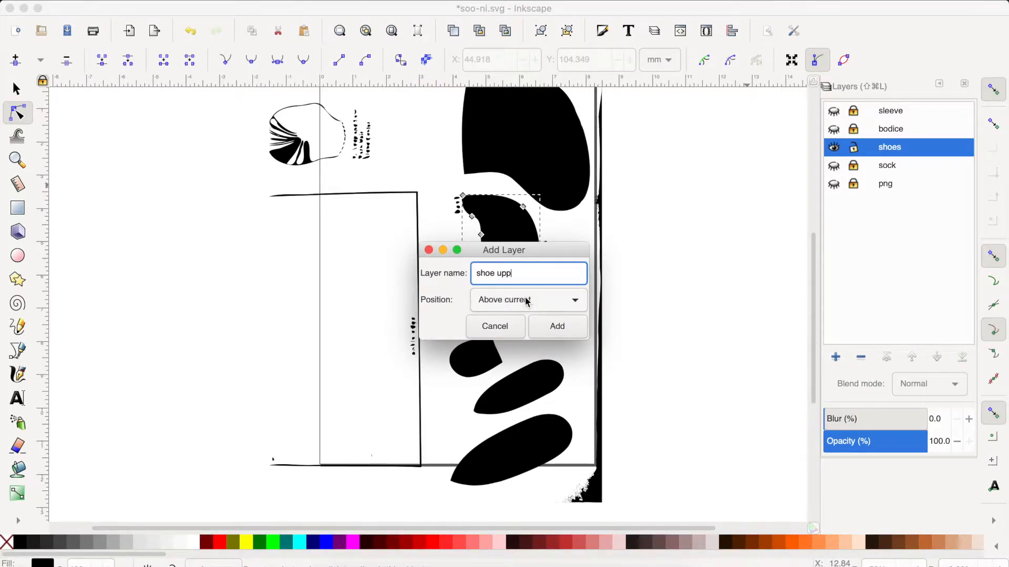
text(er)
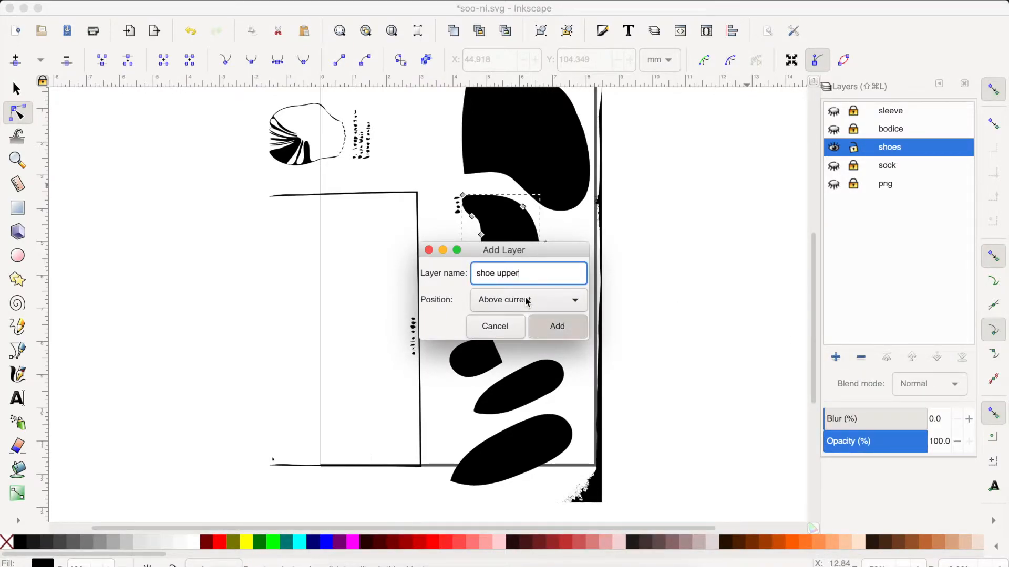
key(Return)
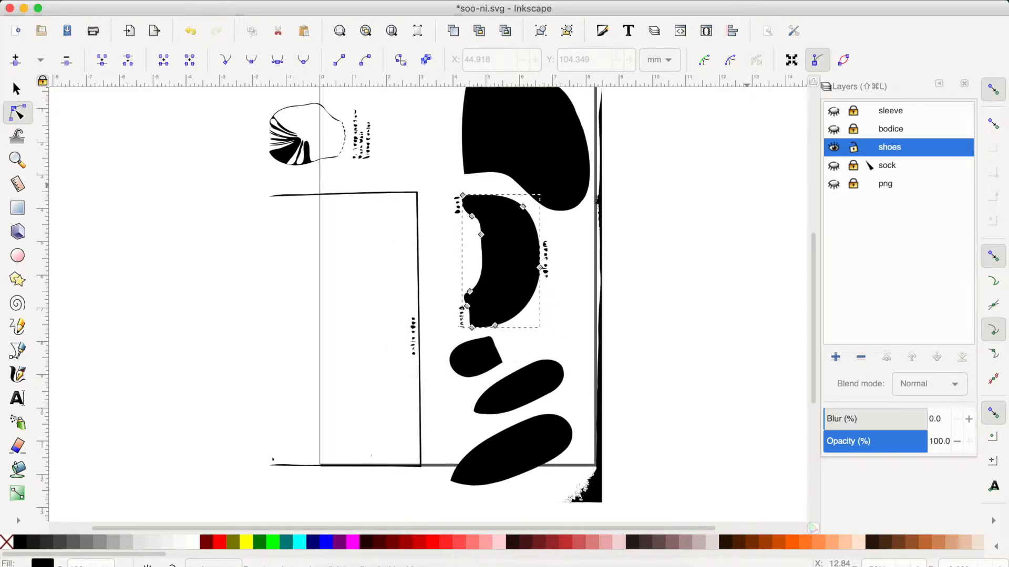
Step: Move the curved shoe upper shape to the shoe upper layer
click(507, 277)
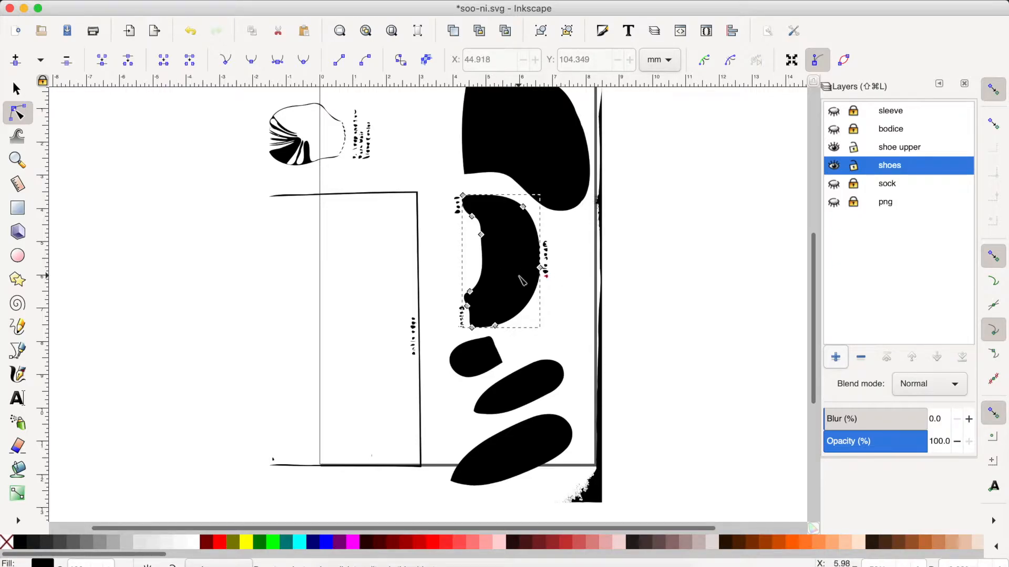
right_click(522, 280)
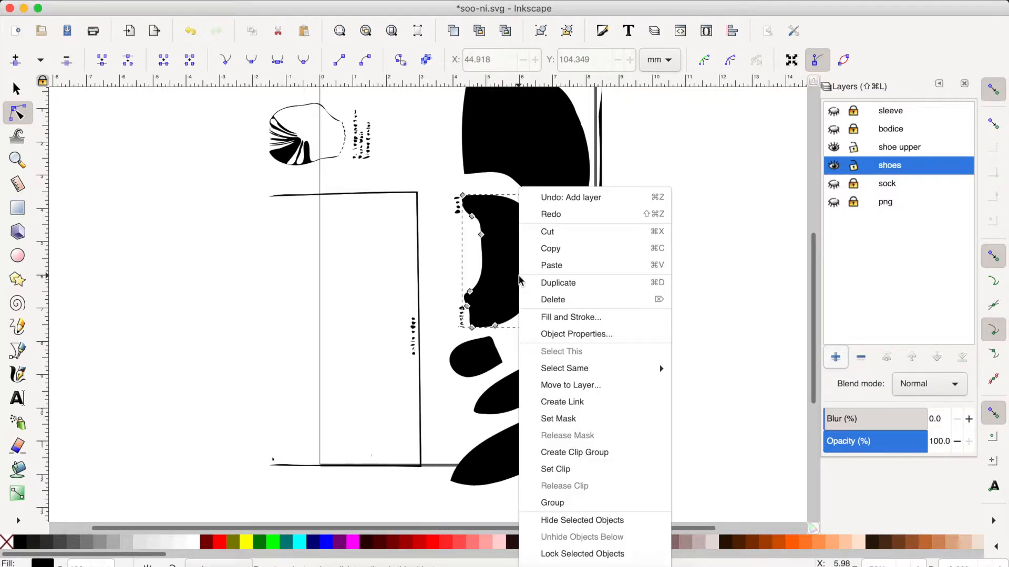
click(560, 385)
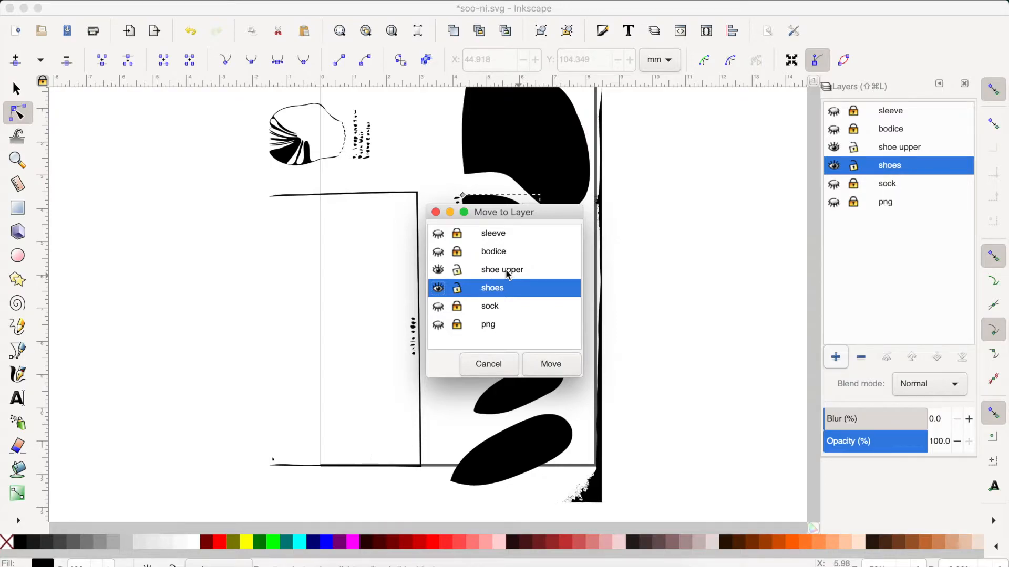
click(508, 274)
click(548, 367)
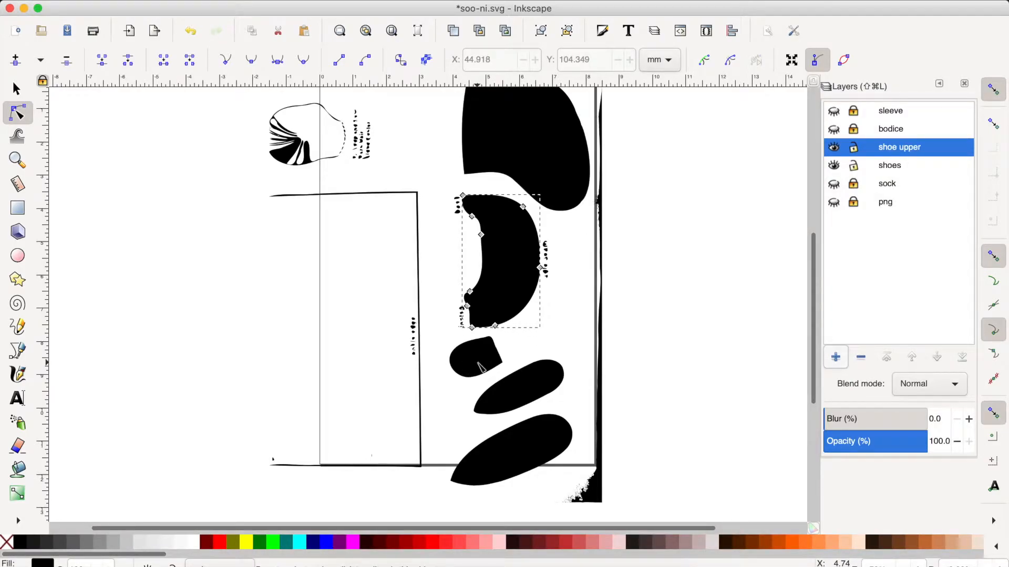
Step: Add a layer named cardboard sole and move the smaller of the two sole shapes to it
click(835, 357)
key(Escape)
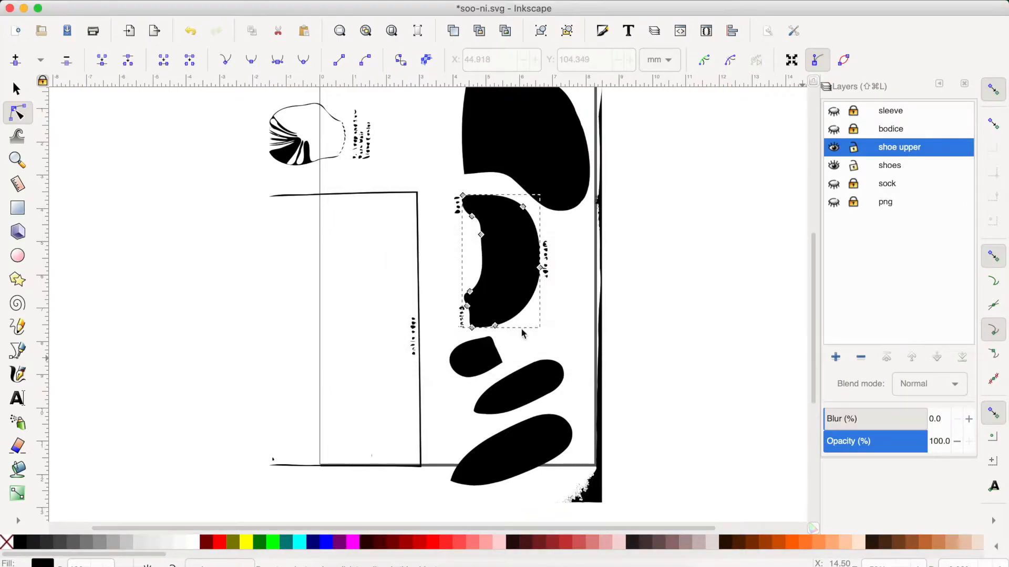
right_click(519, 273)
click(524, 394)
right_click(523, 394)
click(575, 385)
click(508, 268)
click(550, 361)
Step: Add a layer named sole and move the larger sole shape to it
click(835, 357)
text(sole)
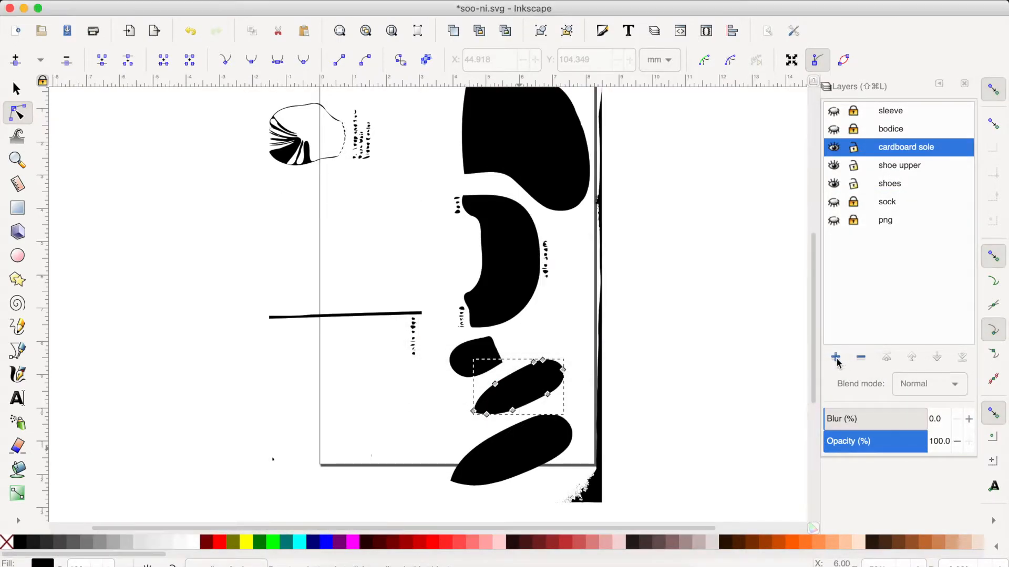
key(Return)
click(529, 450)
right_click(529, 452)
click(564, 271)
click(472, 270)
click(550, 364)
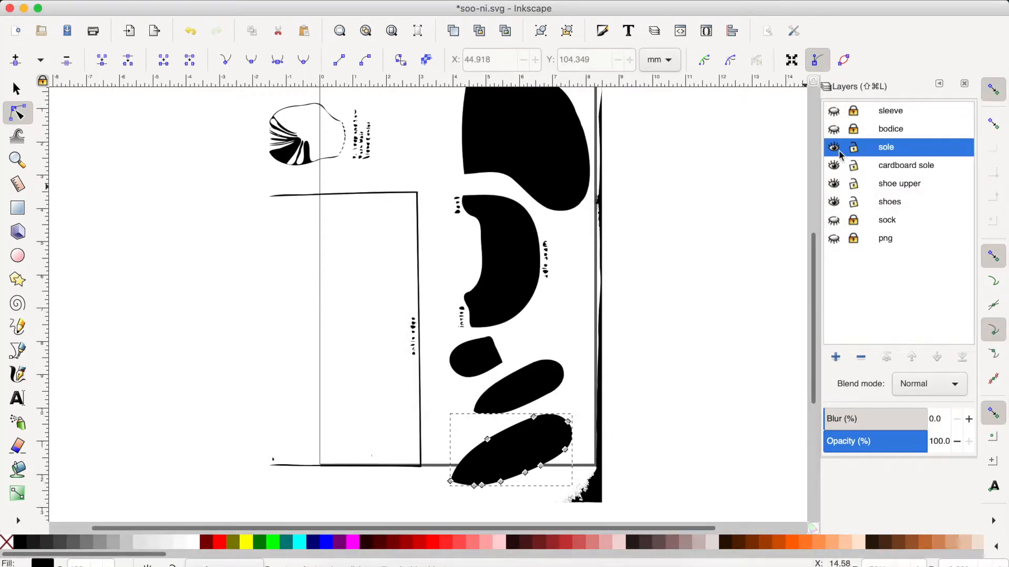
Step: Hide and lock the sole, cardboard sole and shoe upper layers
click(834, 147)
click(834, 165)
click(834, 183)
Step: Compare the remaining traced shapes with the scan by toggling the visibility of the png and shoes layers
click(834, 238)
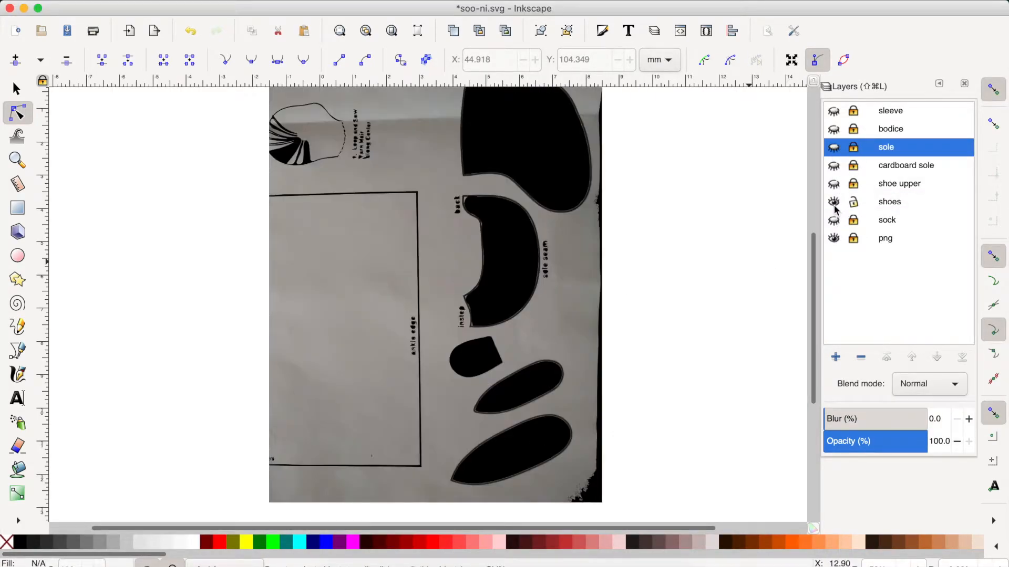
click(834, 202)
click(834, 238)
click(833, 202)
Step: Select the small rounded piece above the cardboard sole and add a layer named trim
click(479, 360)
click(836, 357)
text(trim)
key(Return)
Step: Move the small rounded piece to the trim layer, then lock and hide that layer
right_click(478, 361)
click(515, 270)
click(504, 324)
click(549, 364)
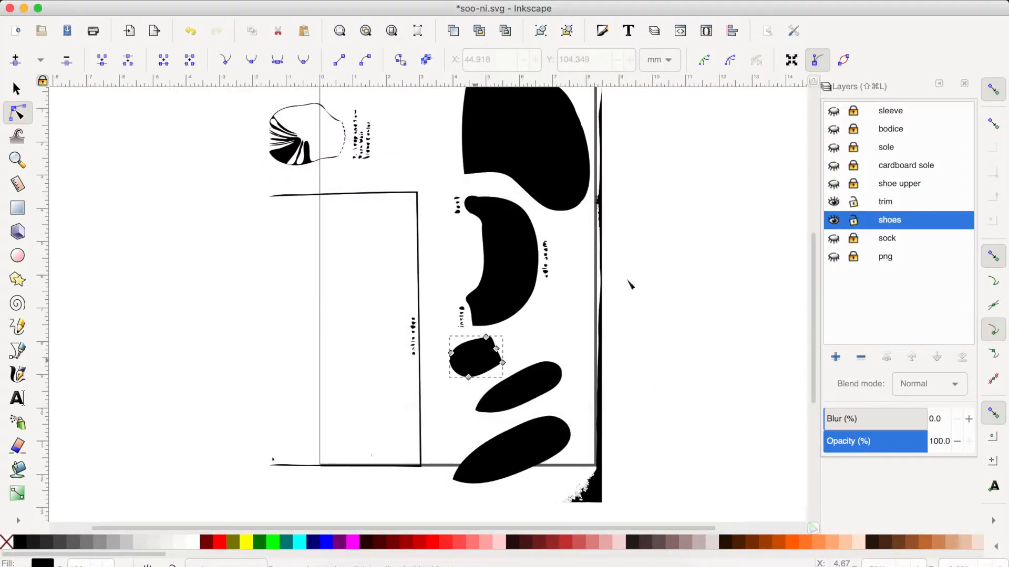
click(853, 202)
click(834, 201)
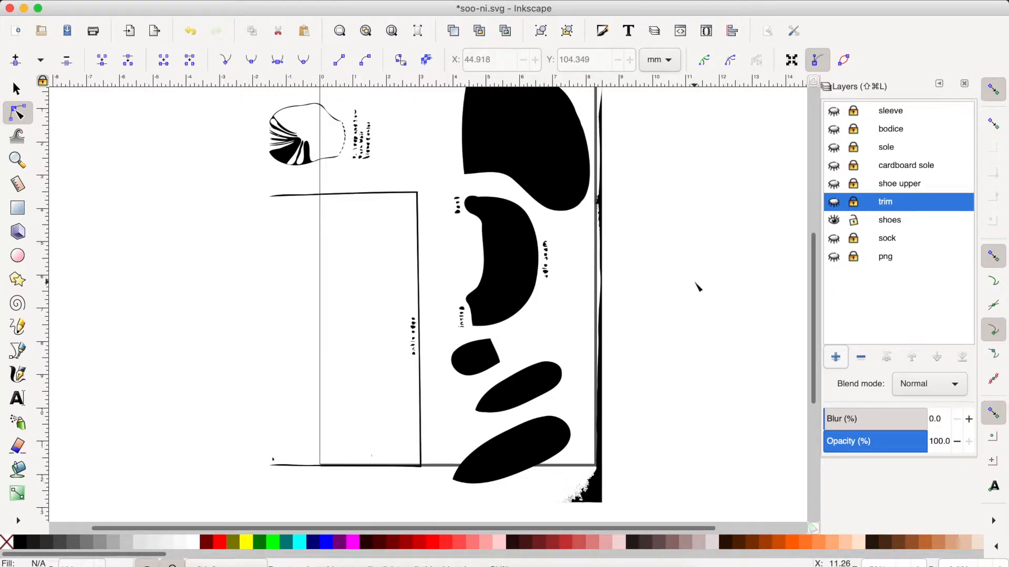
Step: Delete the shoes layer with its leftover traced shapes
scroll(698, 287, up, 4)
scroll(697, 287, down, 1)
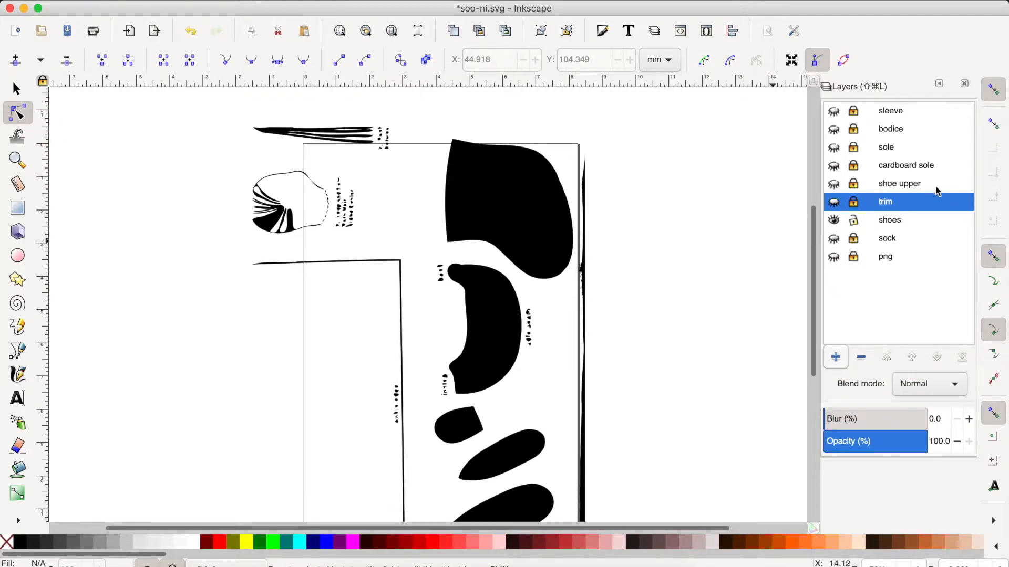
click(891, 221)
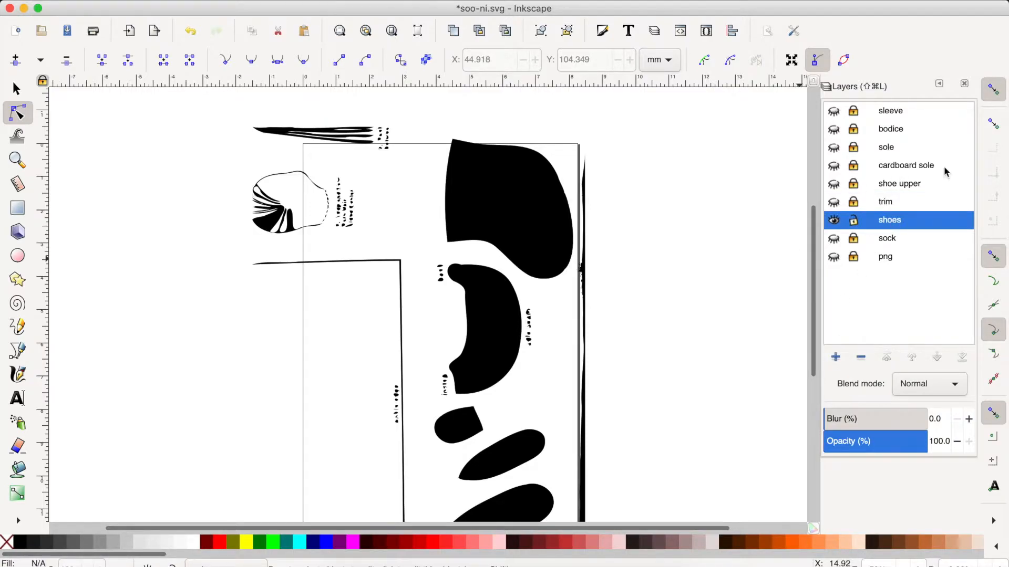
click(861, 359)
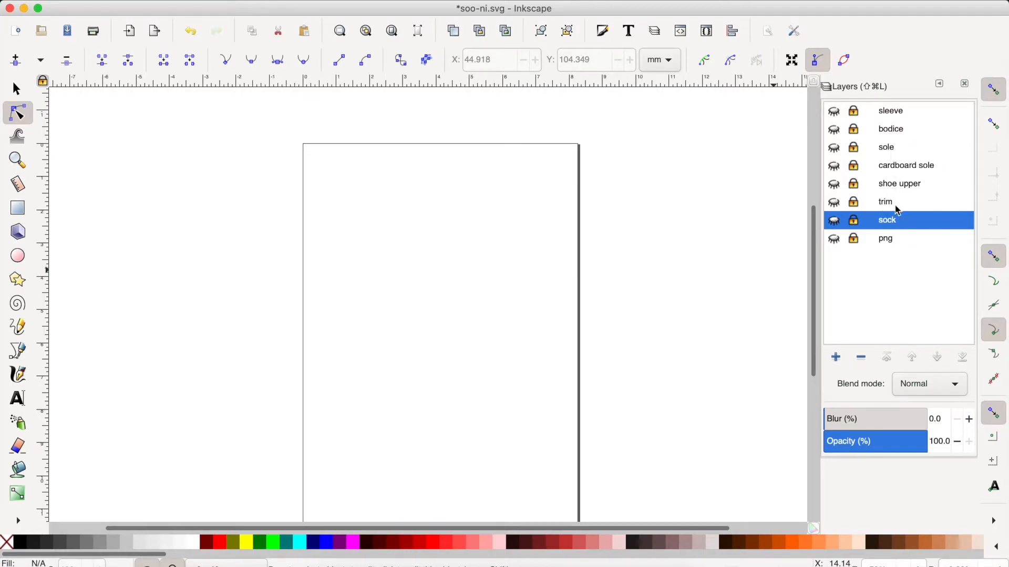
Step: Temporarily show and unlock the sock layer to check its shape, then hide and lock it again
click(887, 223)
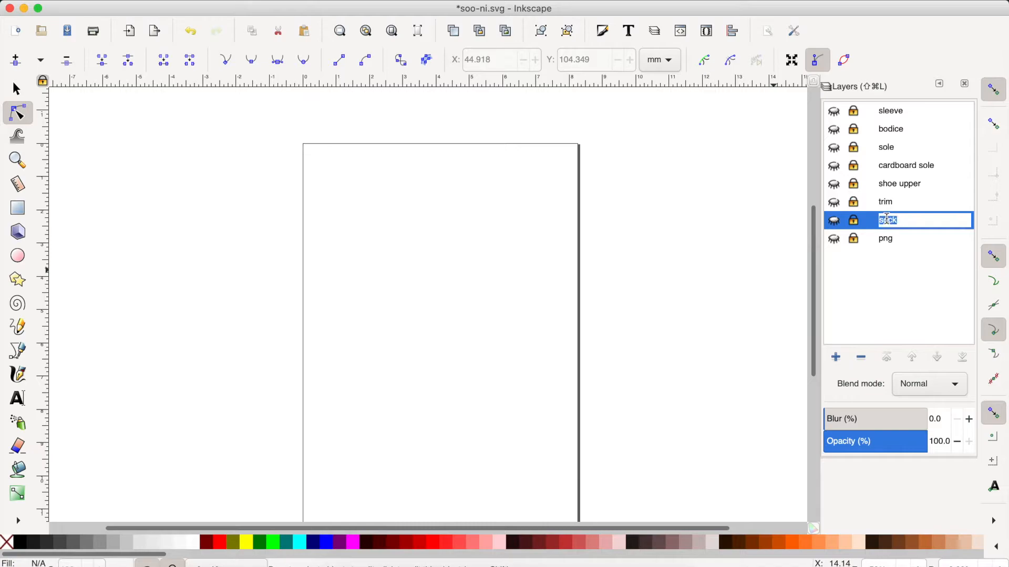
click(837, 224)
click(858, 222)
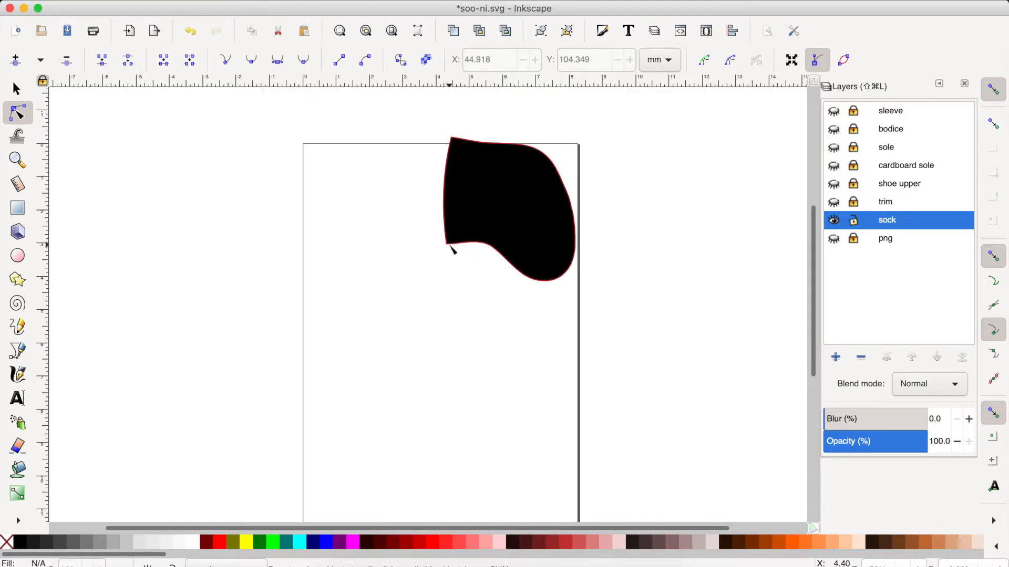
click(833, 221)
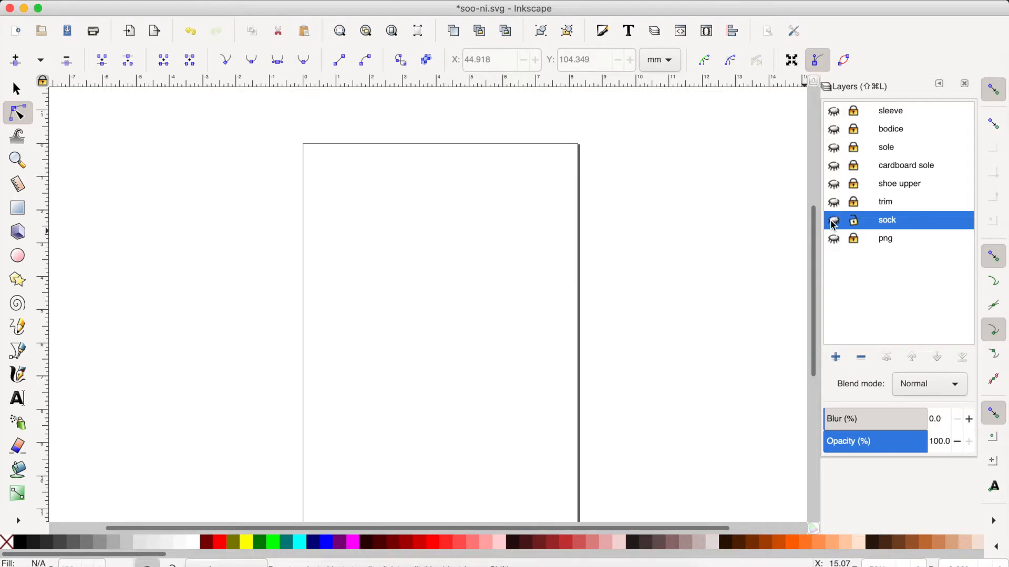
click(857, 222)
Step: Show and unlock the shoe upper layer, select its traced shape and remove the shape's fill
click(832, 185)
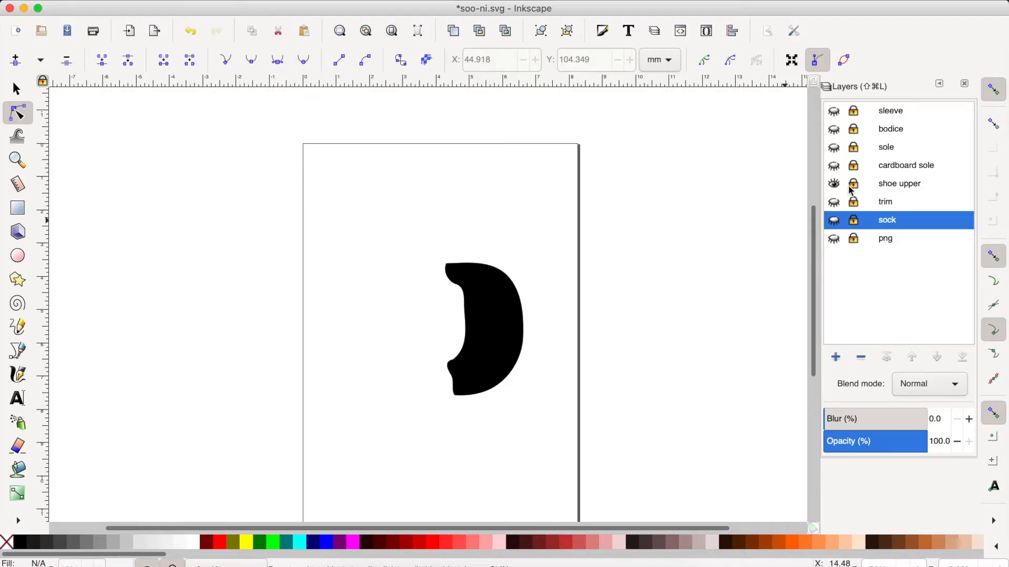
click(501, 349)
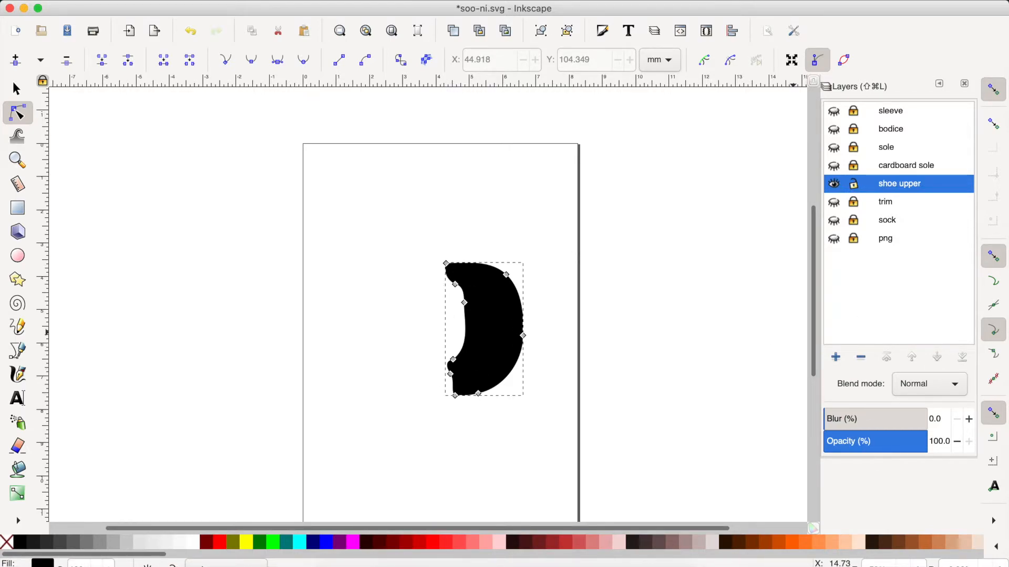
click(244, 1)
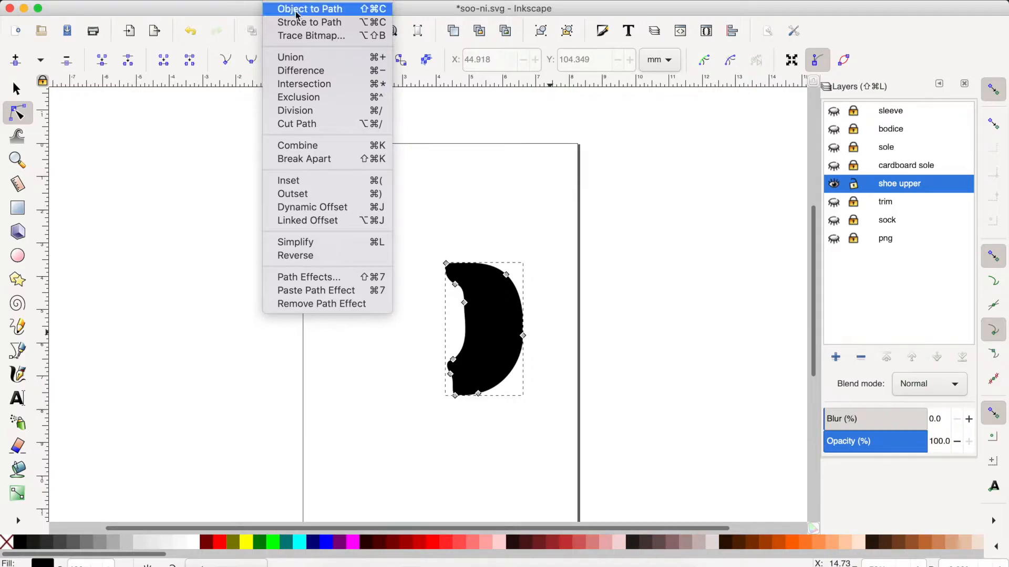
mouse_move(244, 1)
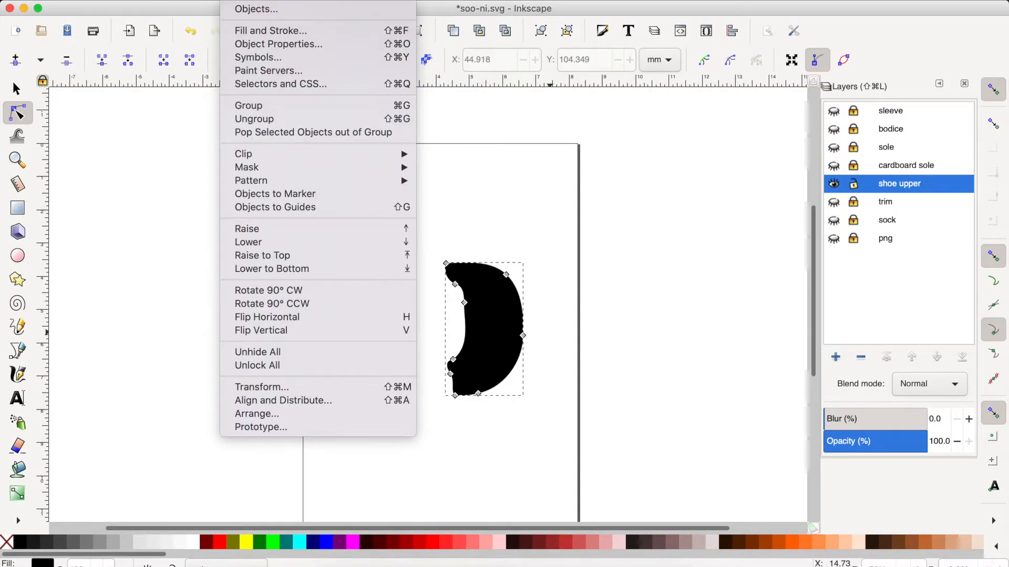
click(253, 33)
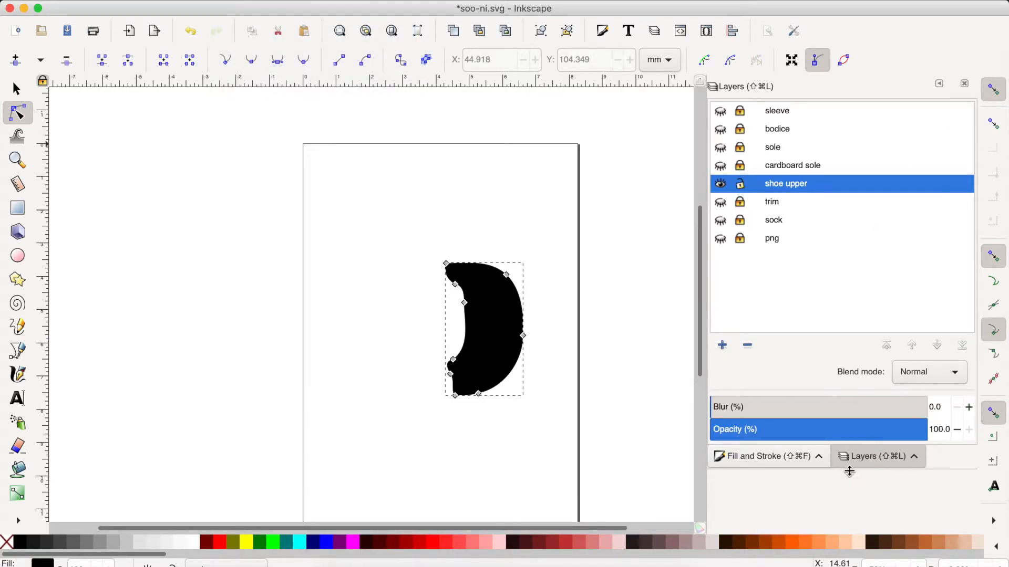
click(762, 455)
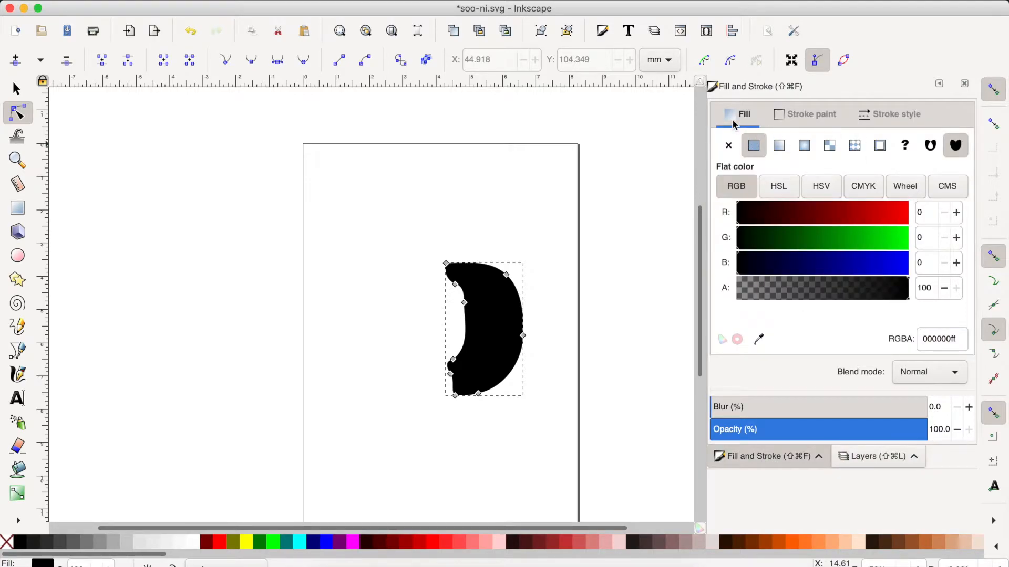
click(728, 145)
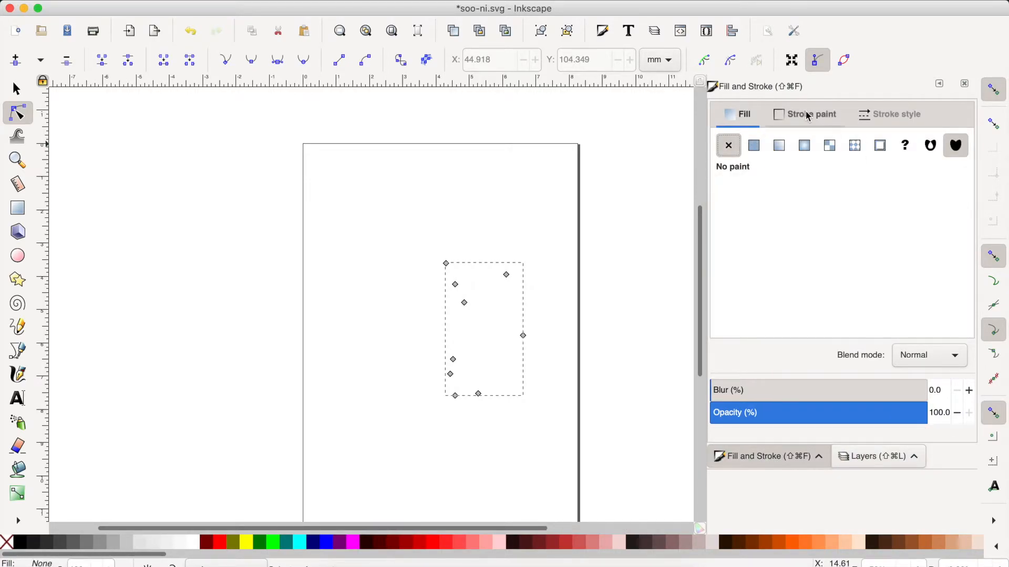
Step: Give the shoe upper outline a flat green stroke (00f700ff) 2 px wide
click(811, 116)
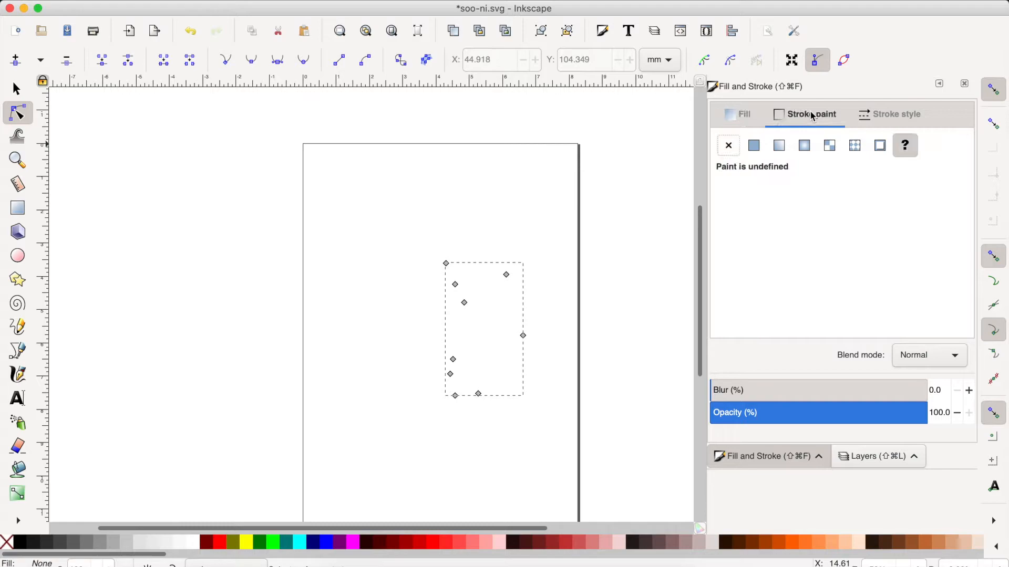
click(754, 146)
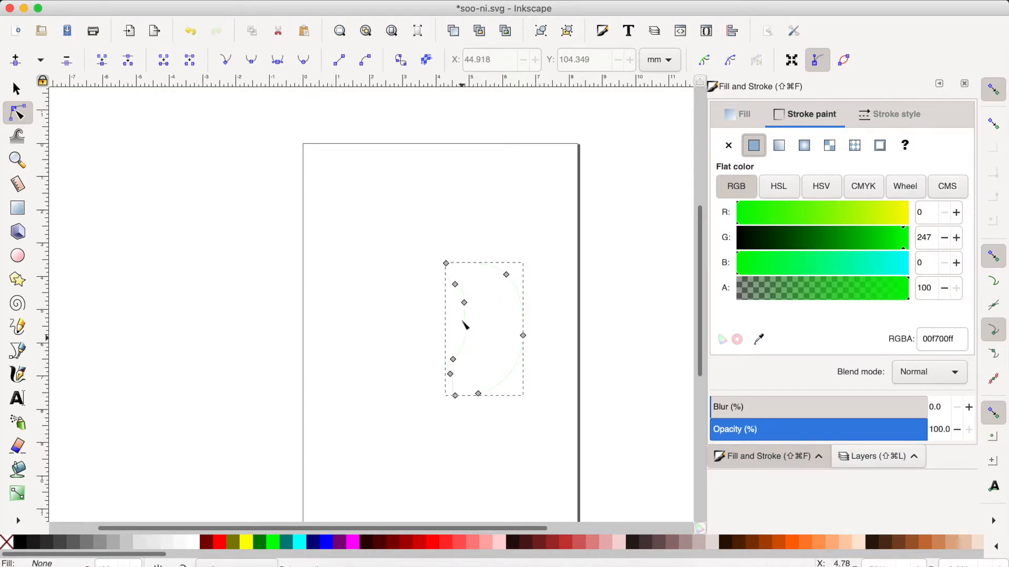
click(891, 114)
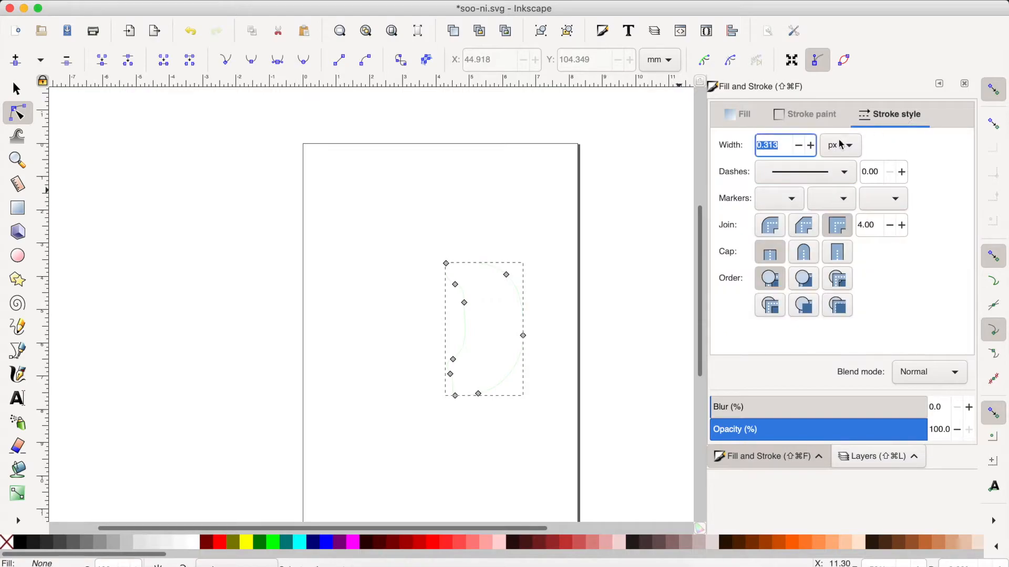
click(764, 143)
double_click(765, 143)
text(2)
key(Return)
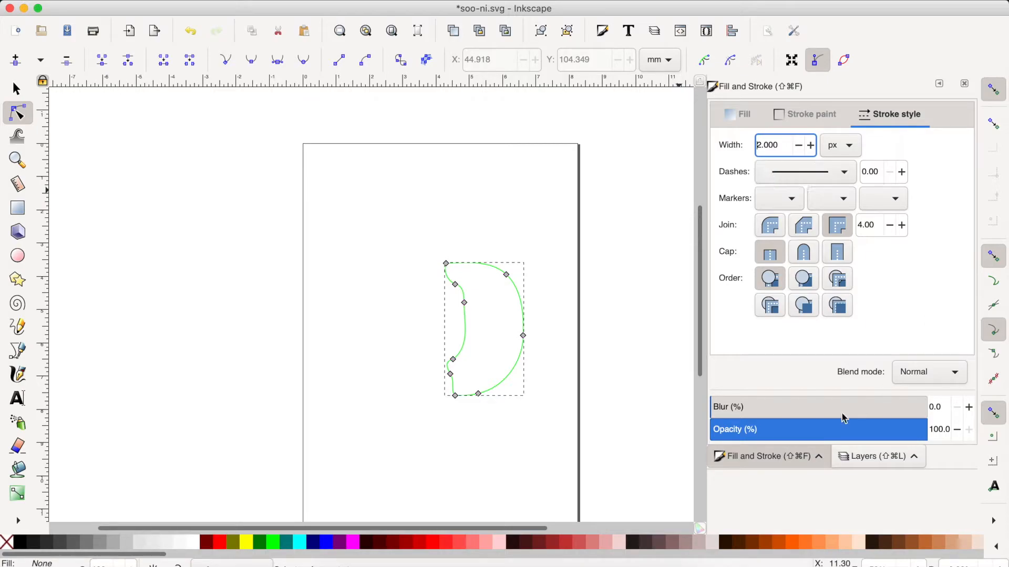
Step: Show the png layer so the scanned pattern lies beneath the shoe upper outline
click(746, 461)
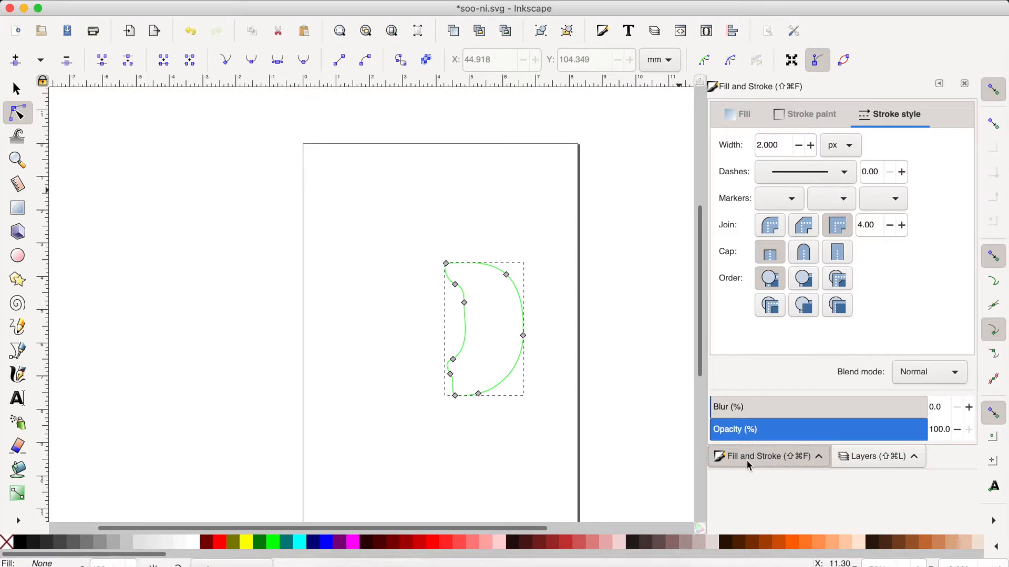
click(865, 455)
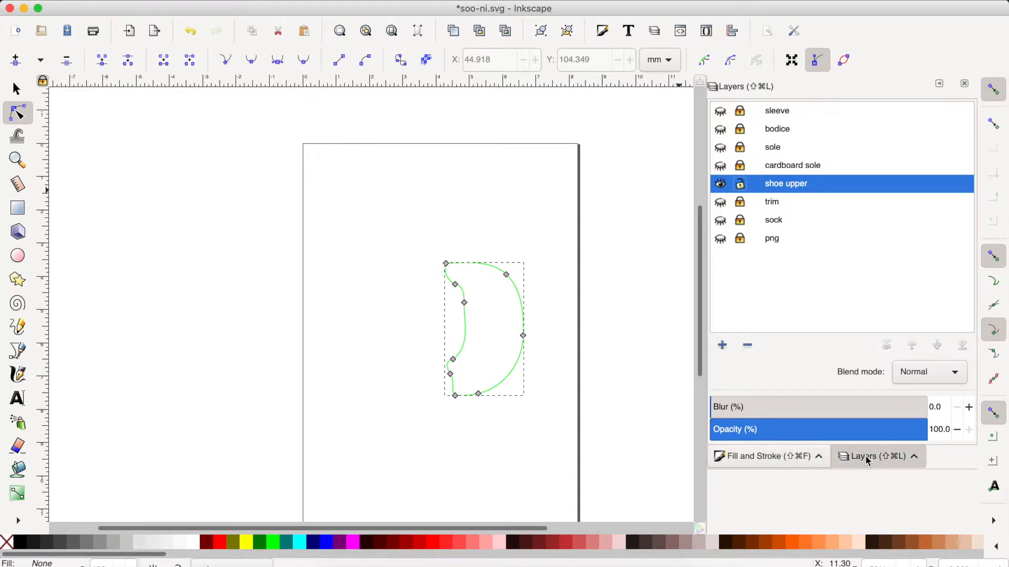
click(721, 239)
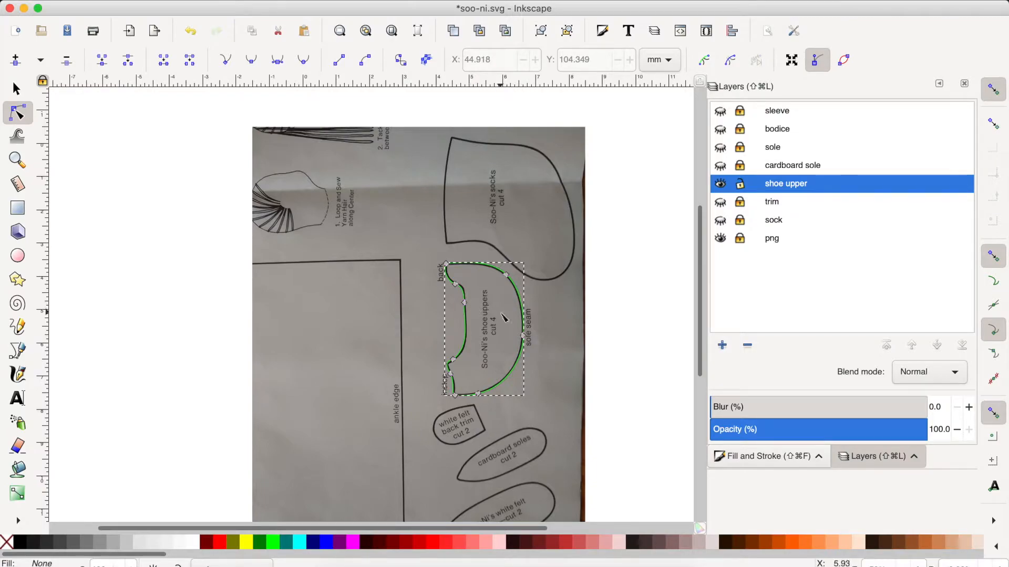
Step: Move the shoe upper's instep nodes: one up along the inner curve, one to the instep tip, one to the lower corner
text(xxx)
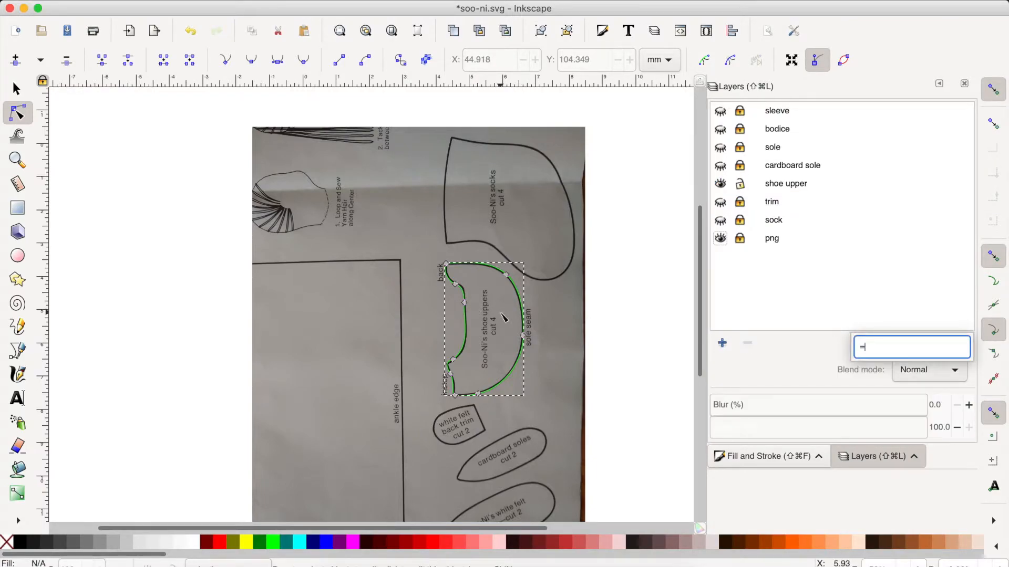
click(605, 328)
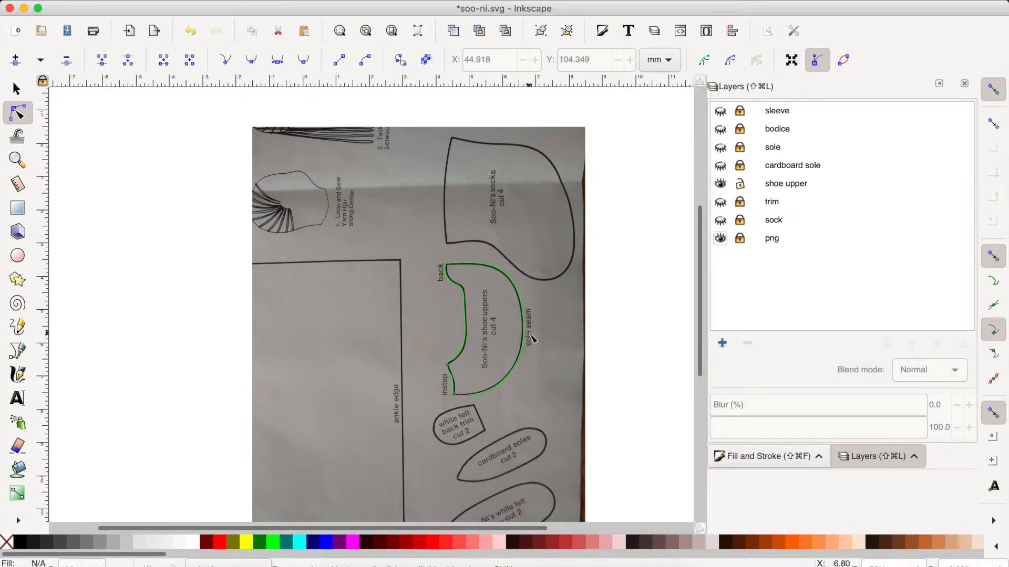
key(plus)
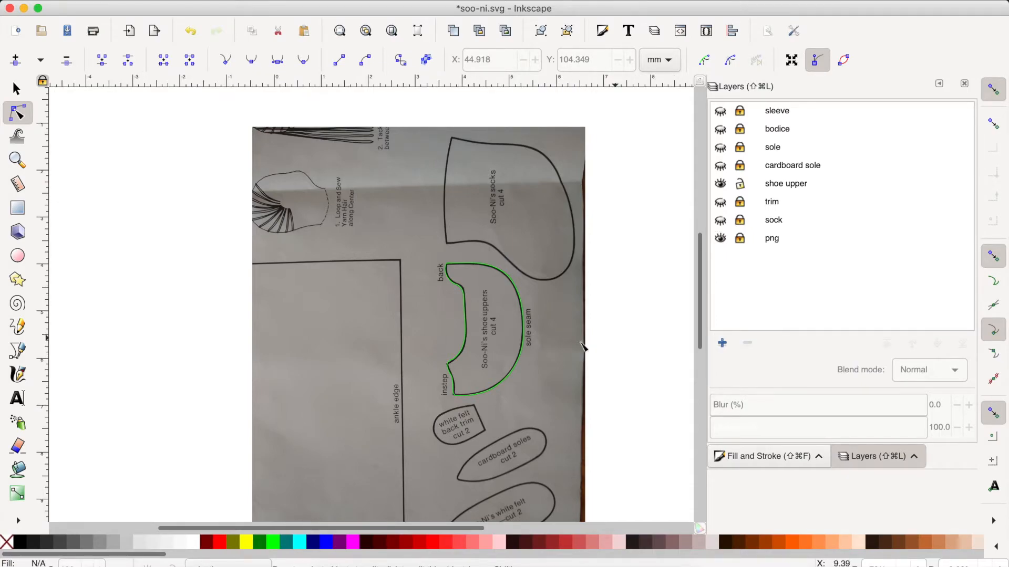
key(plus)
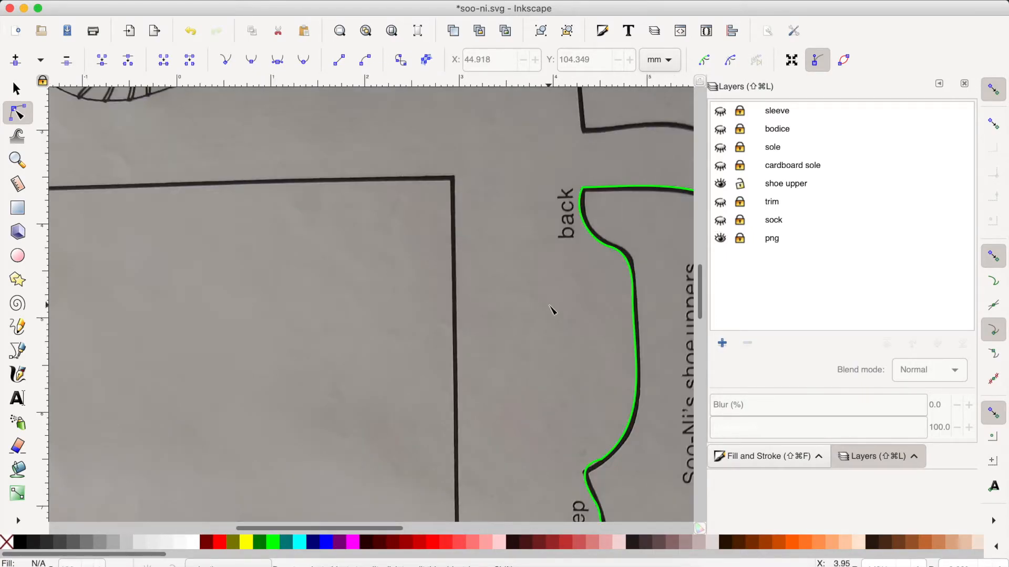
scroll(552, 310, right, 8)
scroll(551, 310, down, 4)
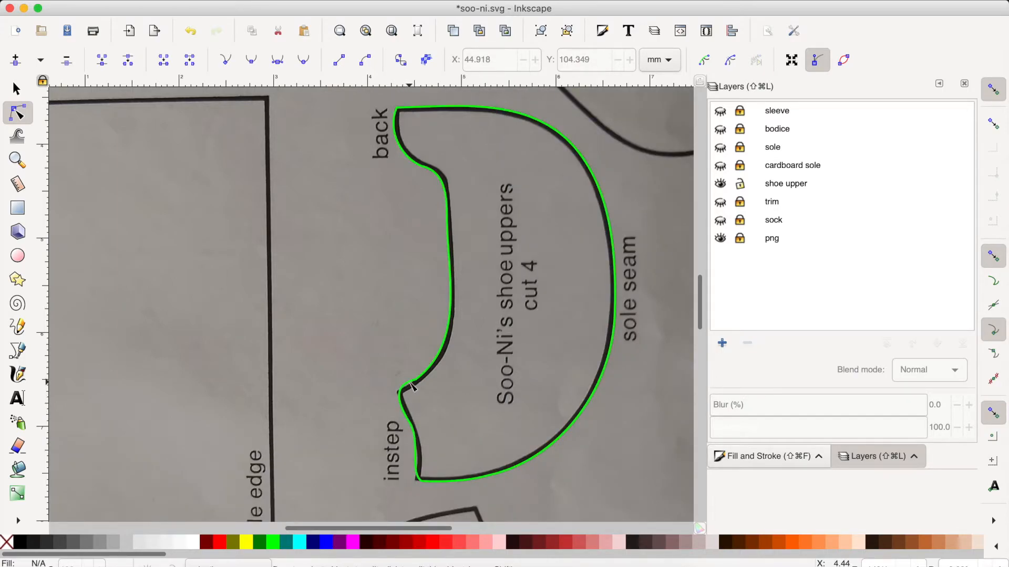
click(421, 387)
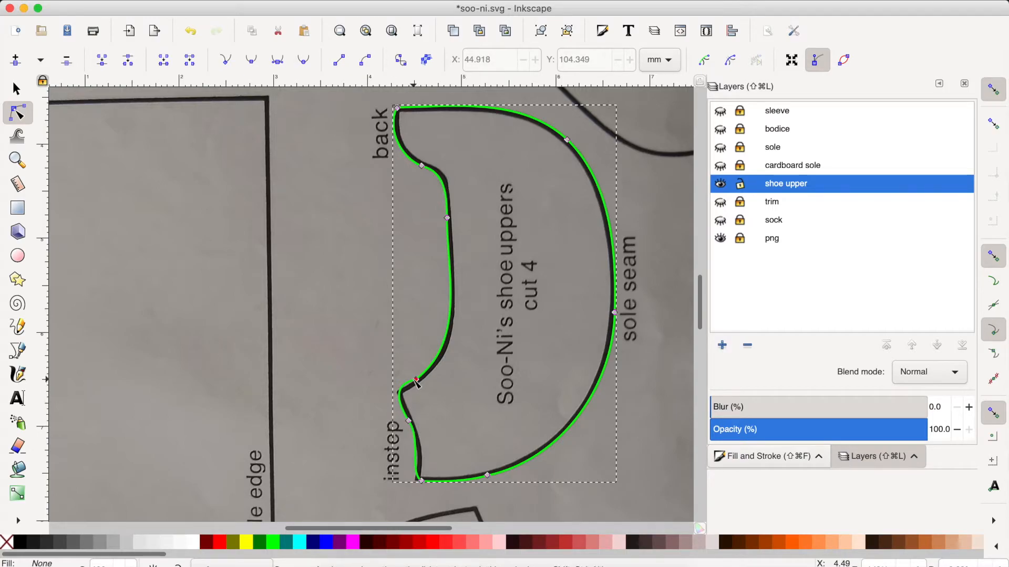
drag(418, 381, 429, 365)
drag(409, 421, 401, 396)
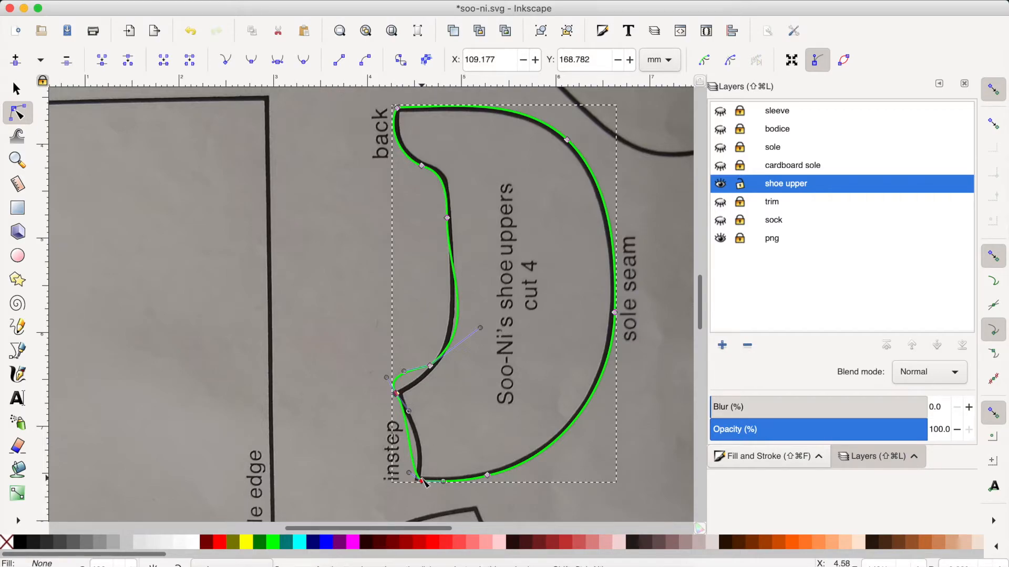
drag(421, 480, 416, 481)
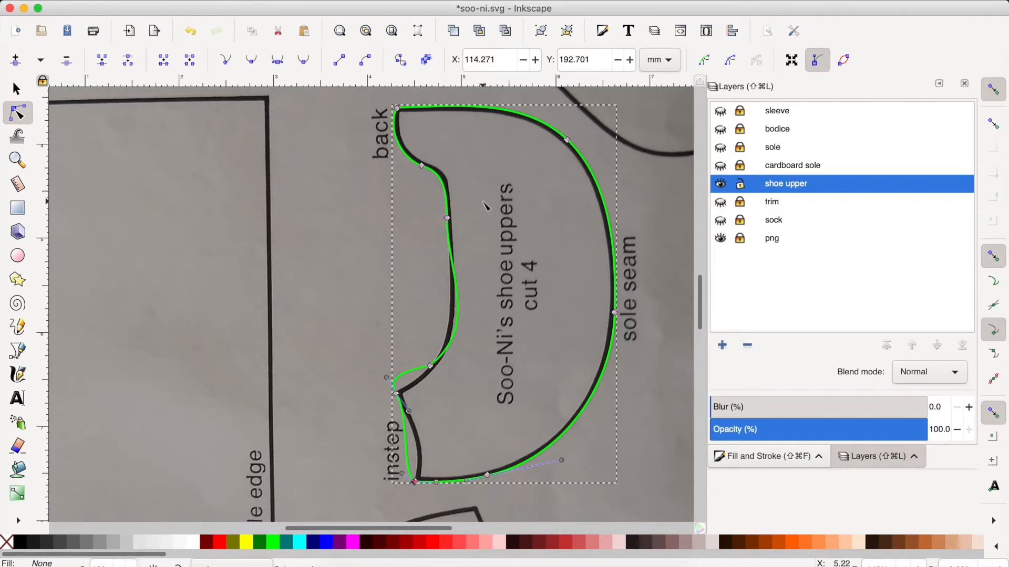
Step: Adjust the back corner of the outline to the scan and shorten the handle shaping the inner curve above the instep
click(398, 109)
drag(394, 107, 393, 107)
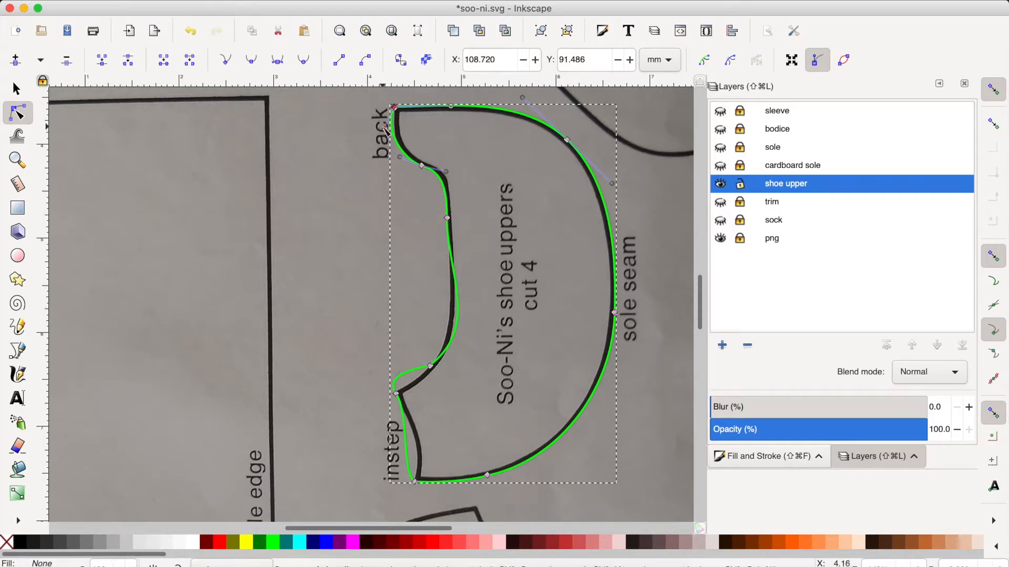
drag(386, 129, 392, 136)
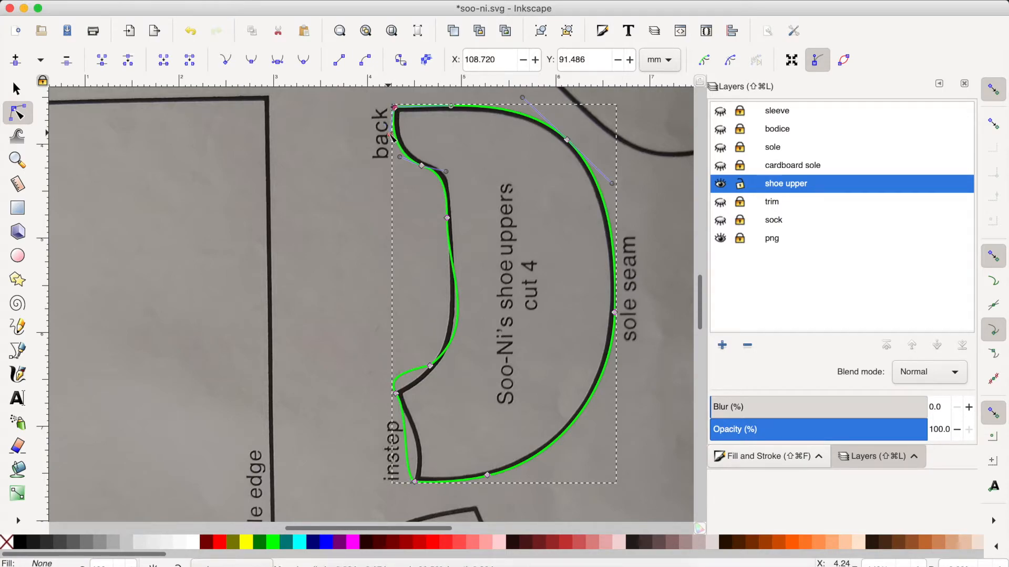
click(430, 366)
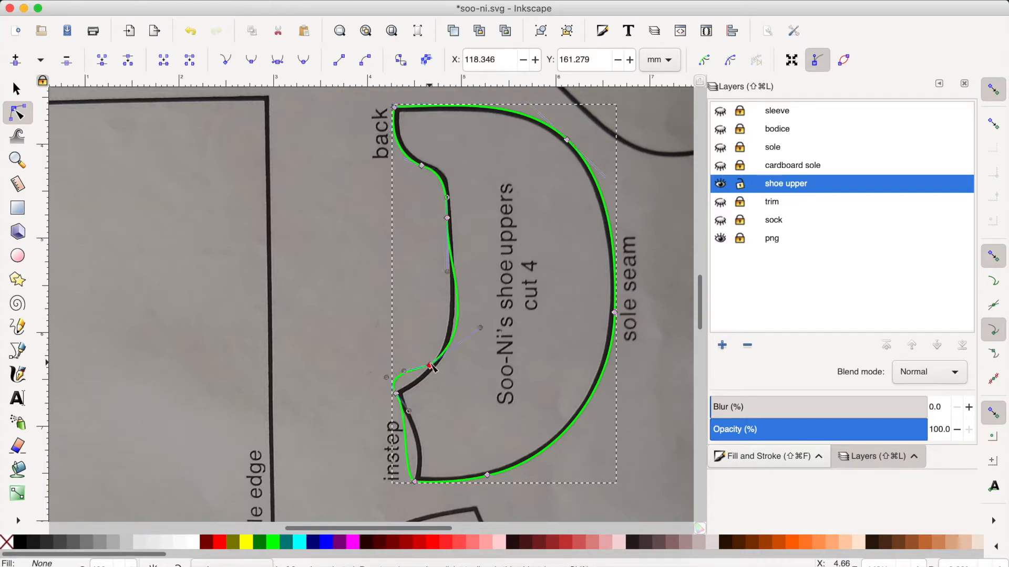
drag(478, 325, 456, 322)
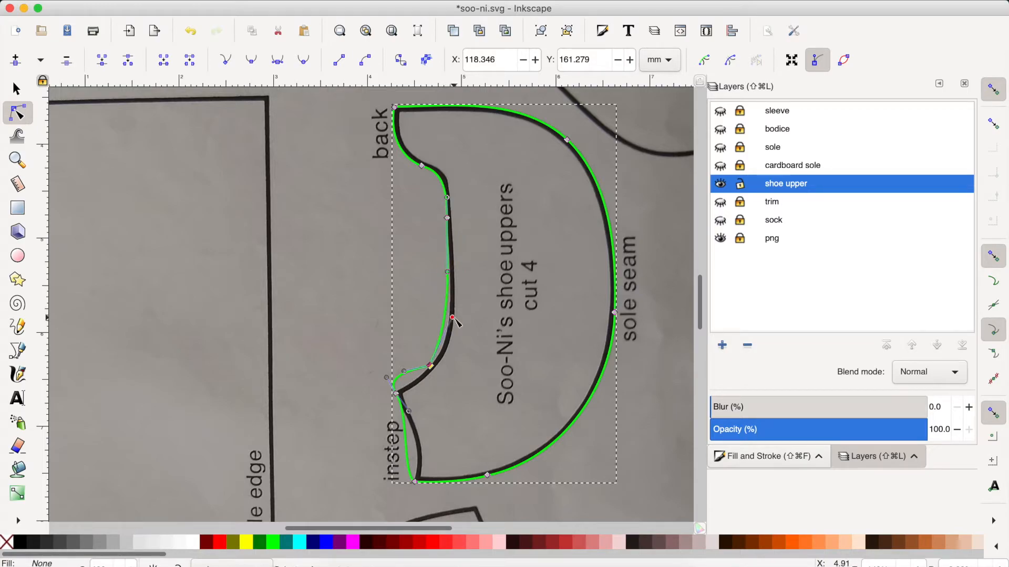
Step: Smooth the inner edge nodes and adjust the handles near the instep tip to follow the scanned curve
click(421, 166)
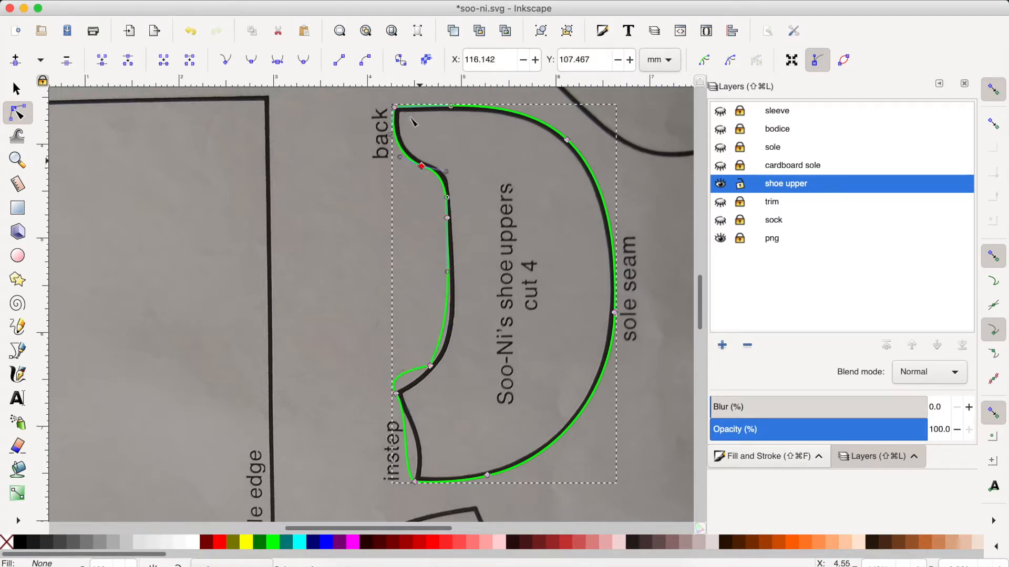
click(251, 62)
click(446, 218)
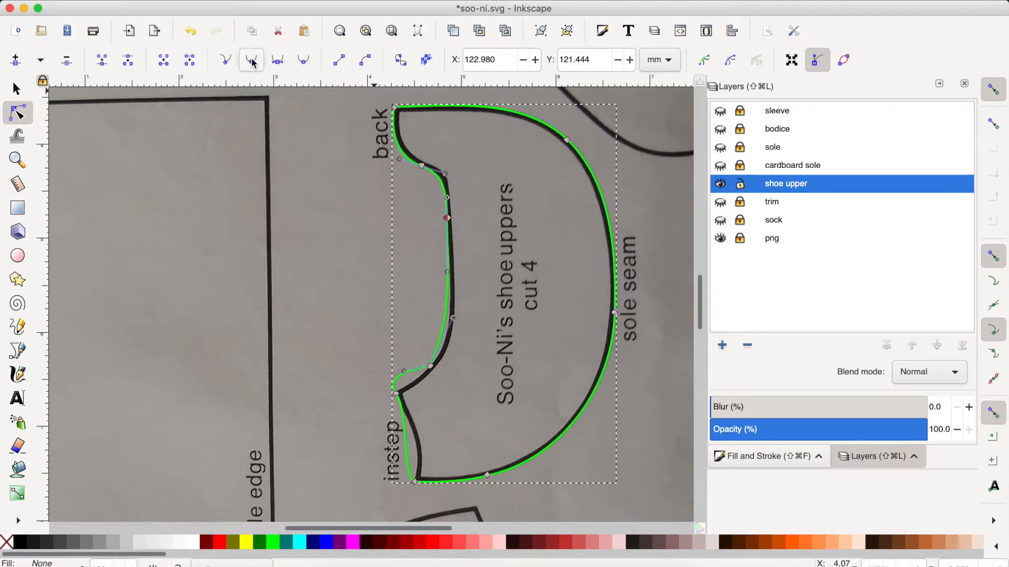
click(430, 366)
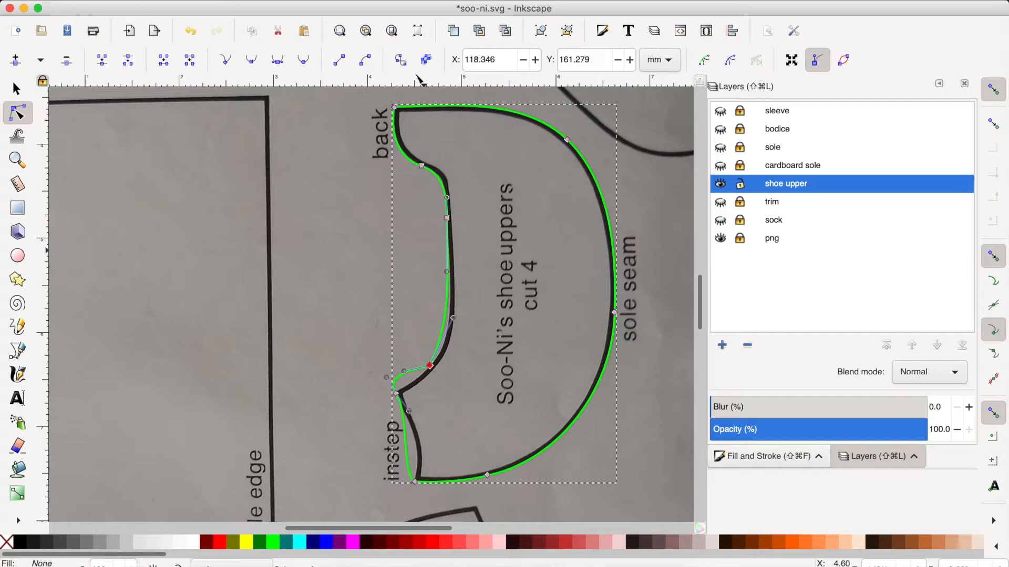
click(251, 61)
mouse_move(466, 328)
mouse_down()
mouse_move(458, 319)
mouse_move(456, 344)
mouse_up()
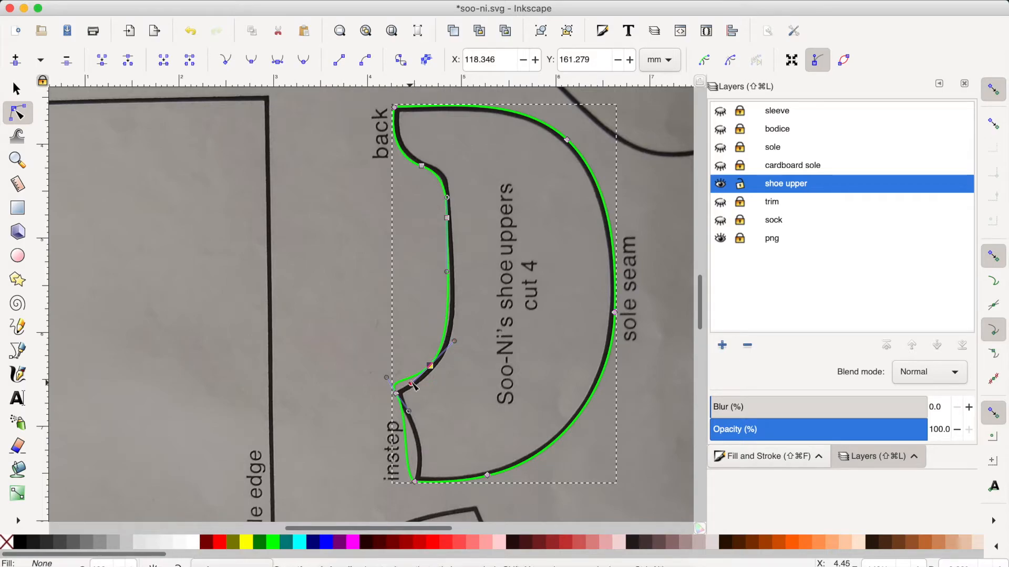
drag(413, 384, 415, 381)
drag(413, 383, 413, 380)
Step: Bend the short instep edge to match the scanned line by adjusting the handles at both of its ends
click(422, 481)
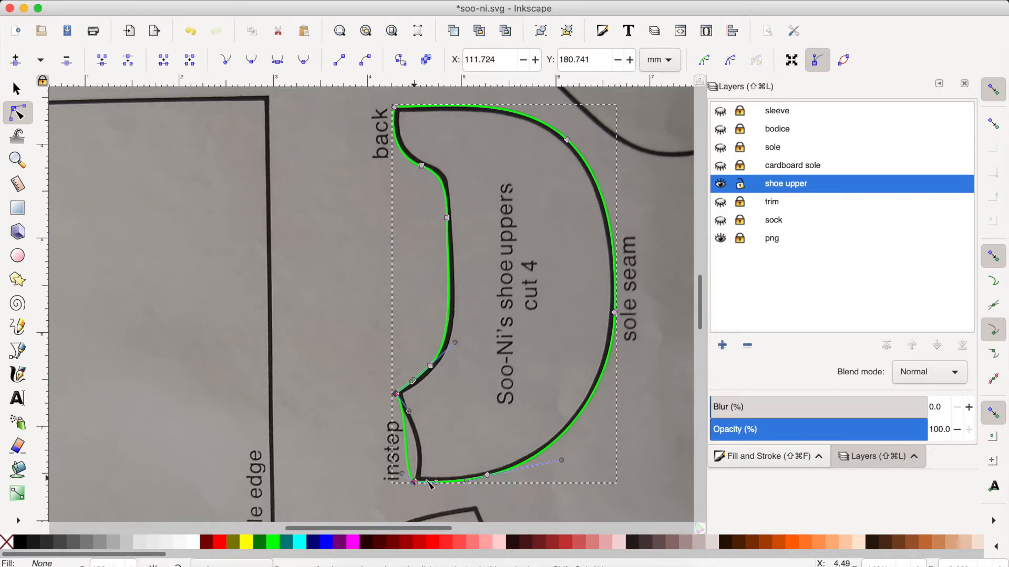
drag(402, 475, 418, 451)
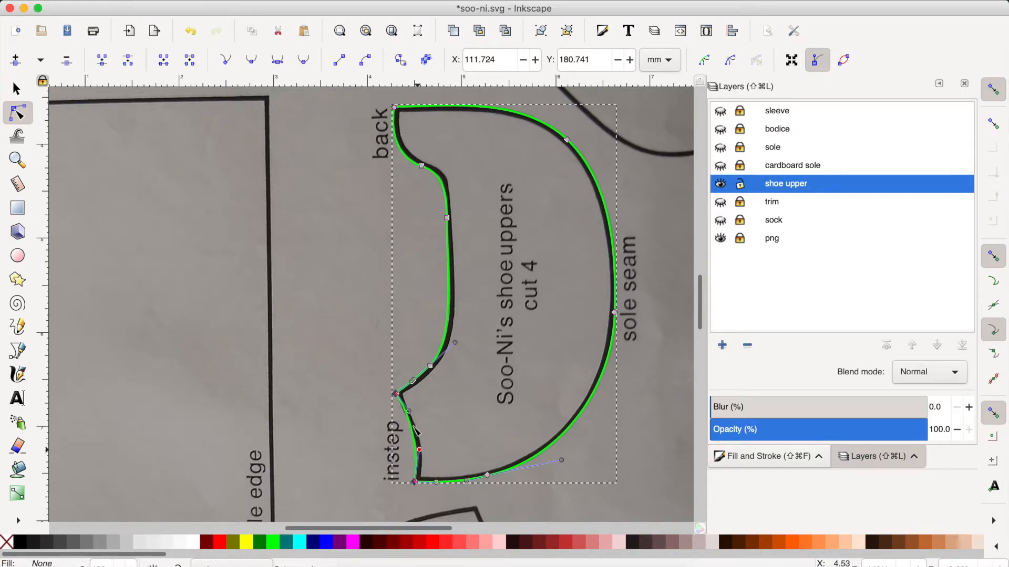
drag(410, 415, 408, 414)
drag(421, 451, 425, 451)
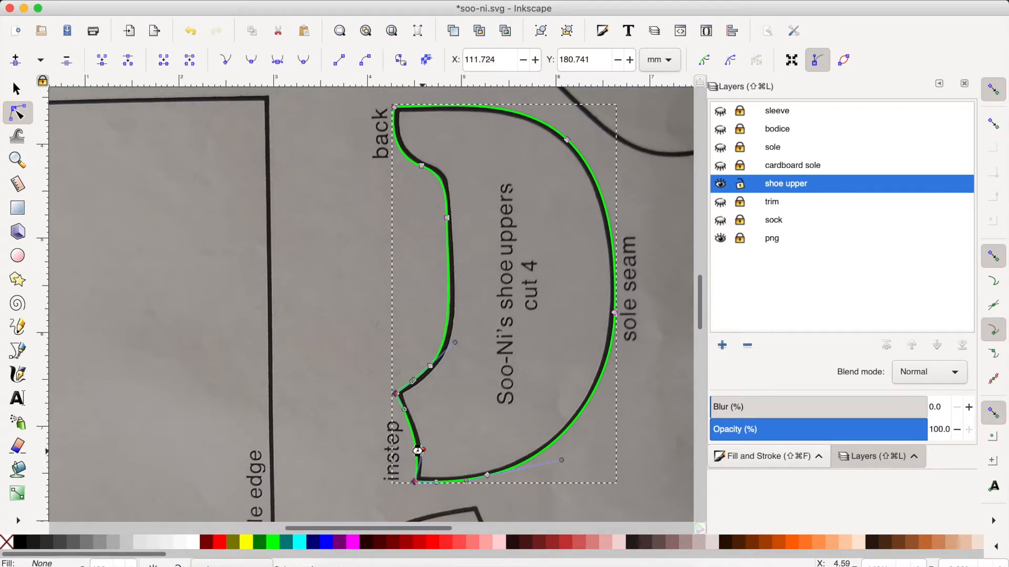
Step: Smooth the shoe upper's nodes on the lower edge and upper sole-seam curve, and adjust the lower node's handle to follow the scan
click(487, 476)
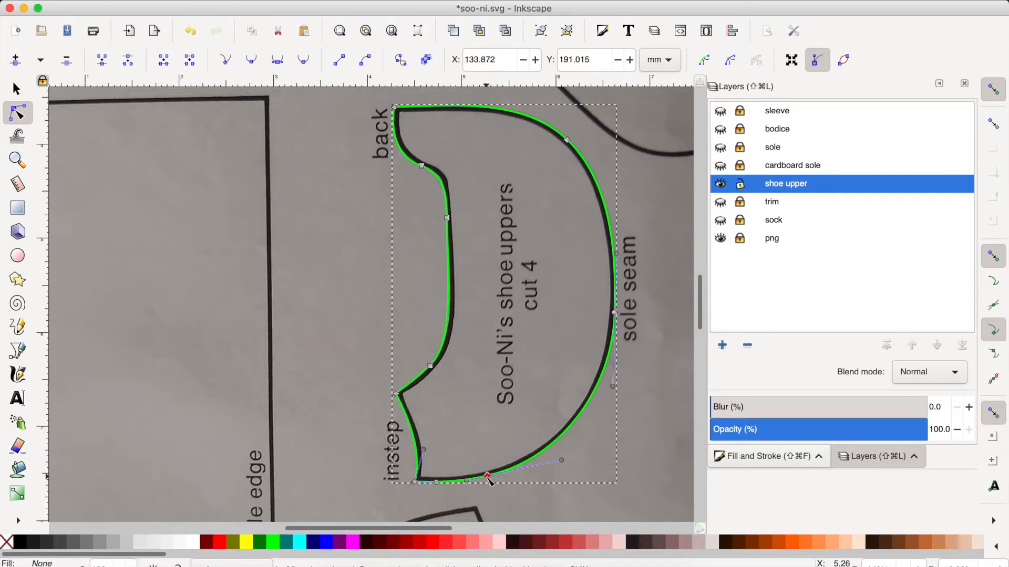
click(259, 63)
drag(561, 459, 564, 463)
click(615, 314)
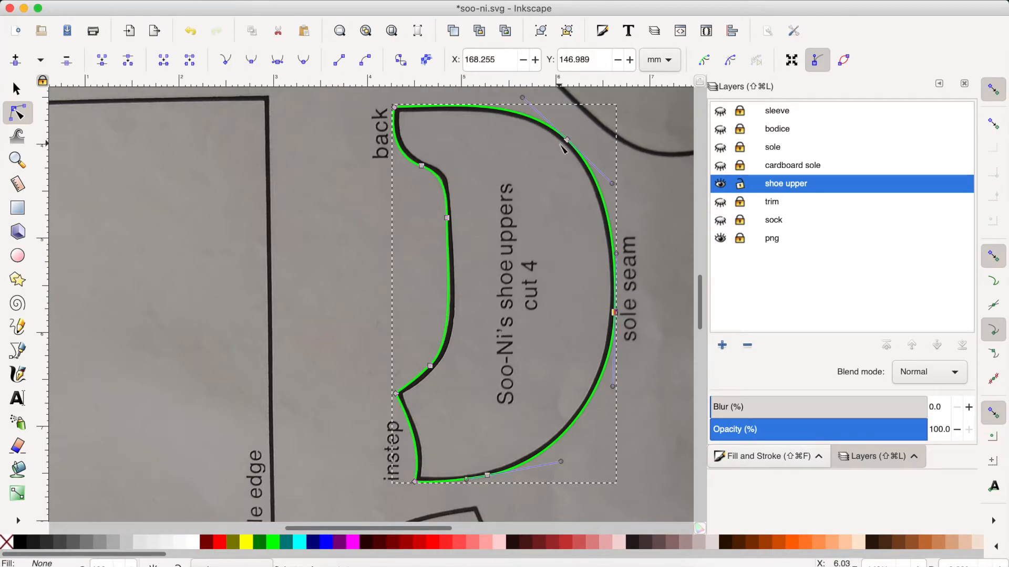
click(568, 140)
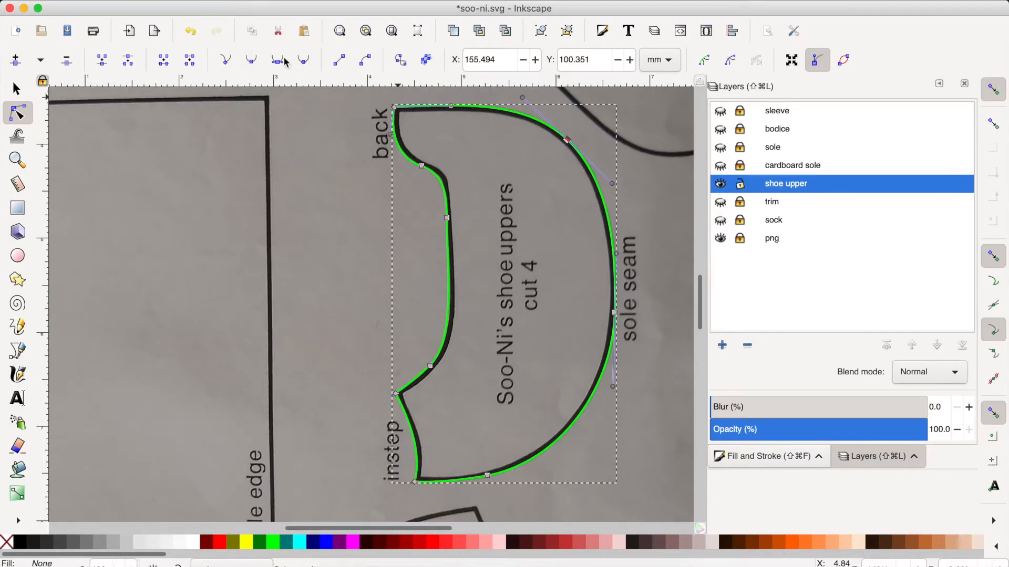
click(251, 60)
Step: Adjust both handles of the inner curve node near the back to match the scanned line, and save the drawing
click(422, 166)
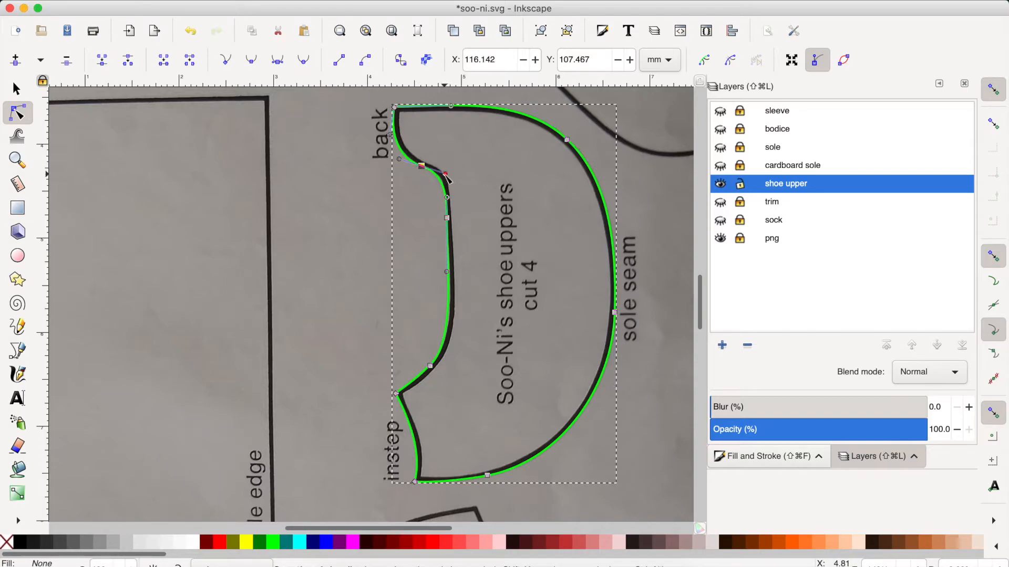
drag(449, 174, 443, 169)
drag(400, 166, 391, 141)
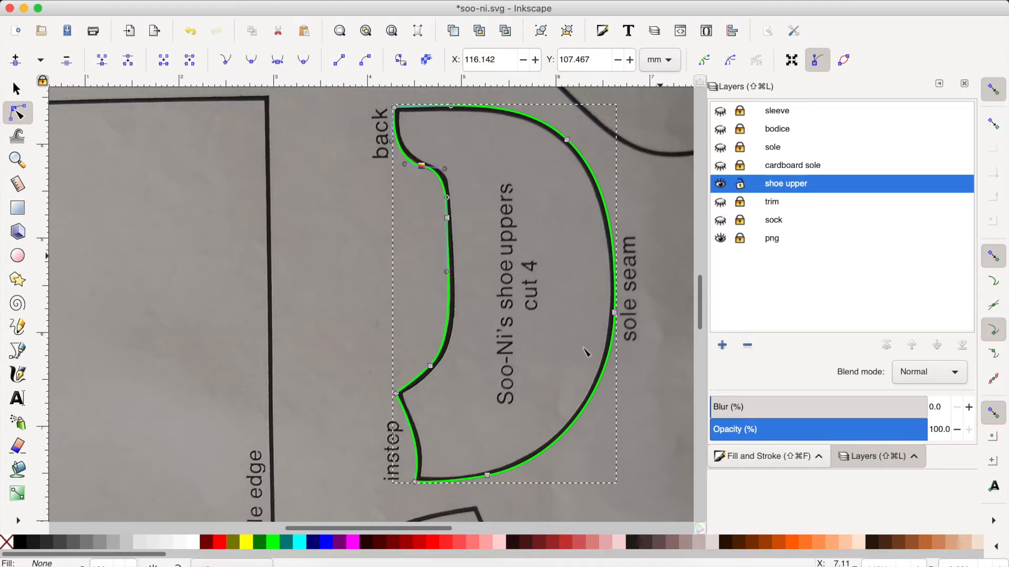
key(super+s)
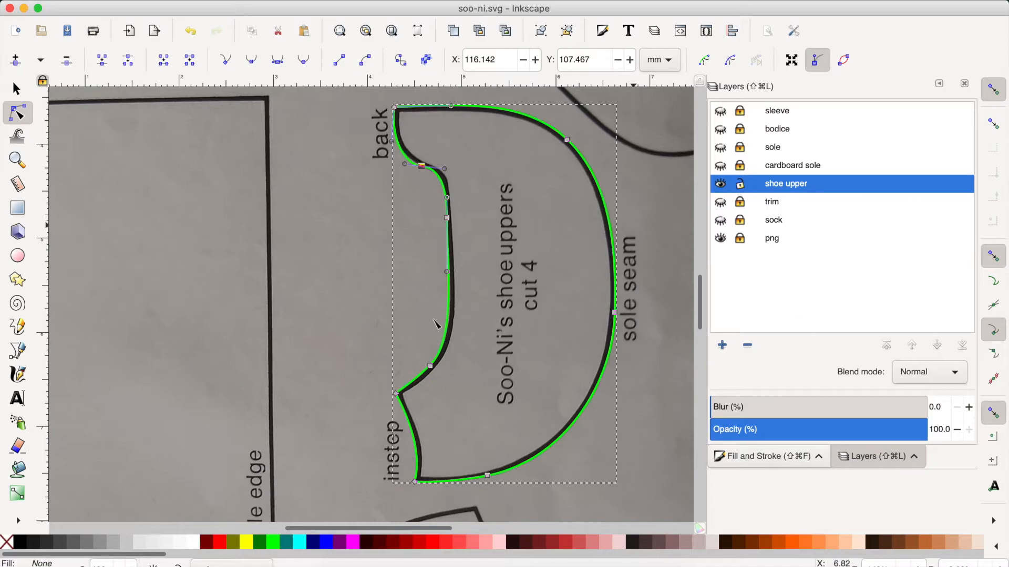
Step: Open the Transform dialog's scale settings and open the width for editing
click(249, 1)
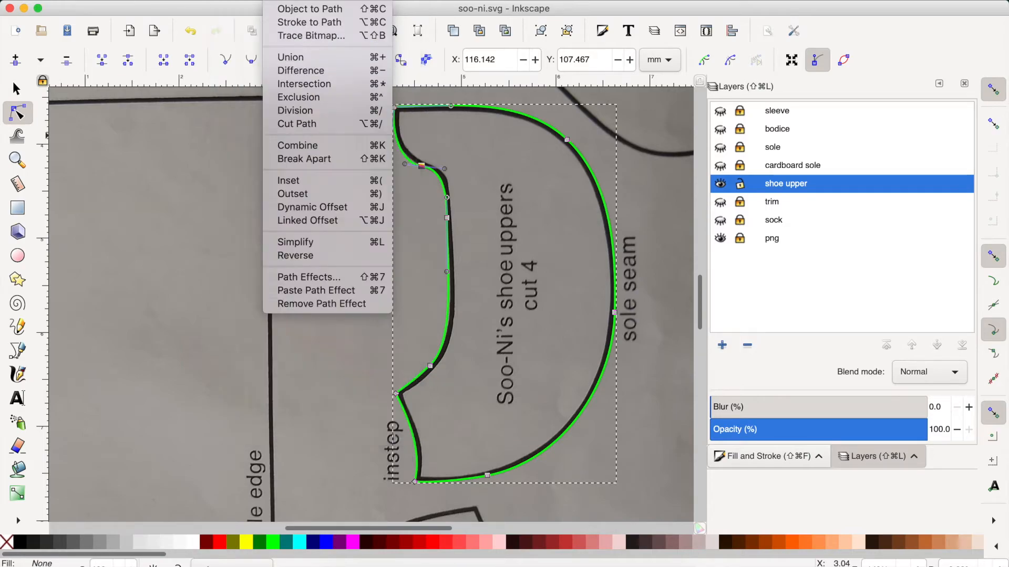
mouse_move(250, 2)
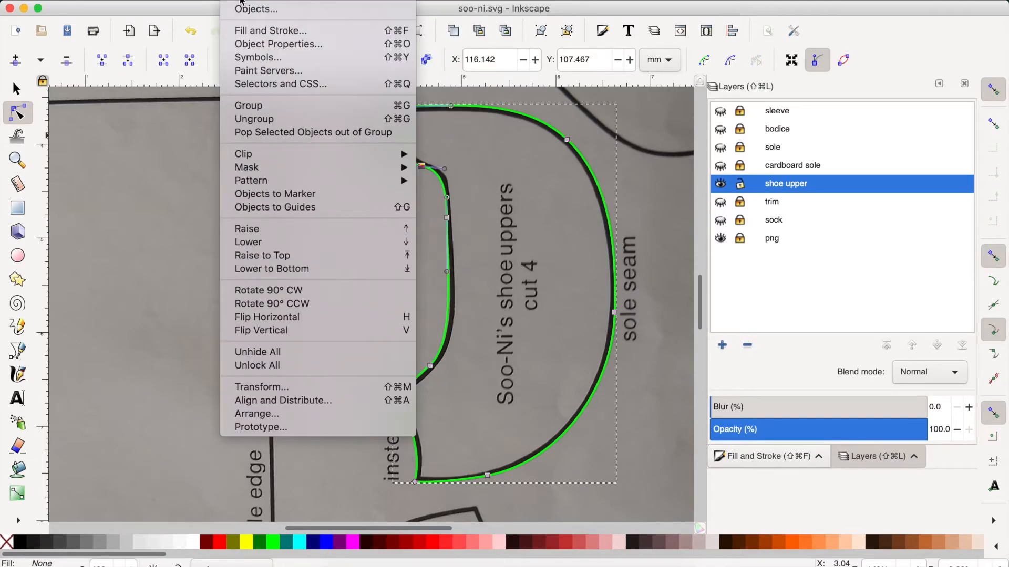
click(250, 391)
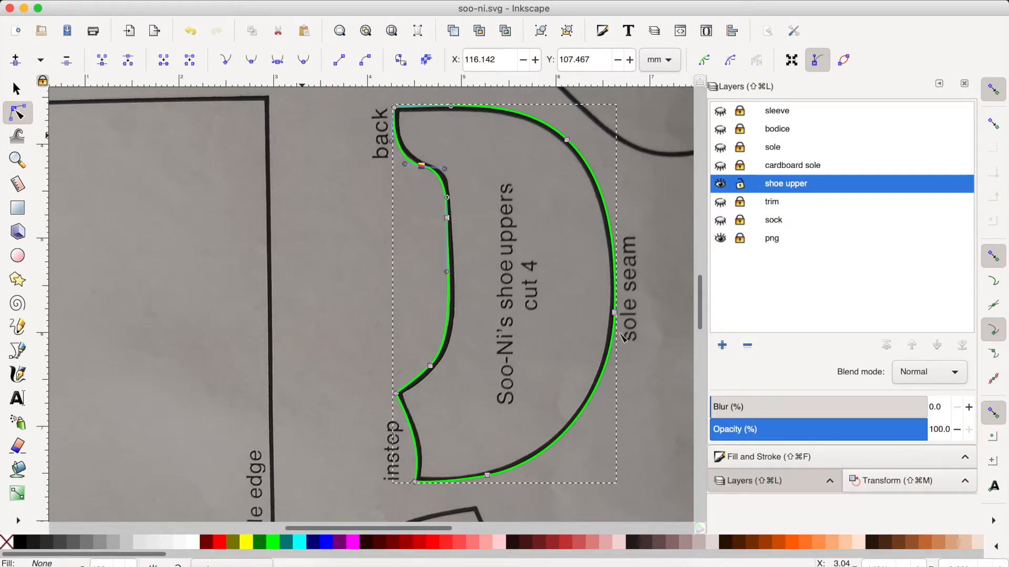
click(882, 481)
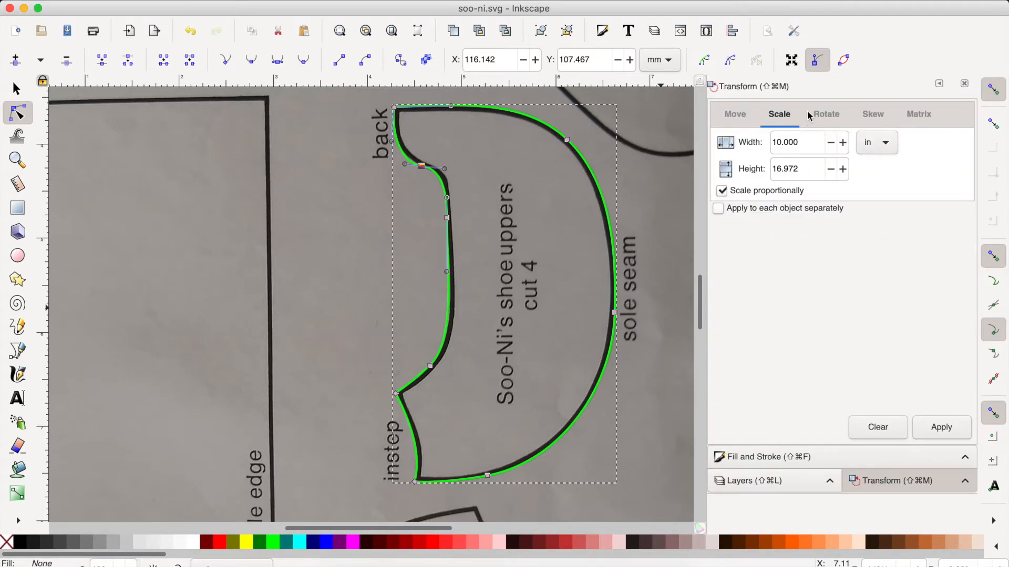
click(781, 120)
click(780, 142)
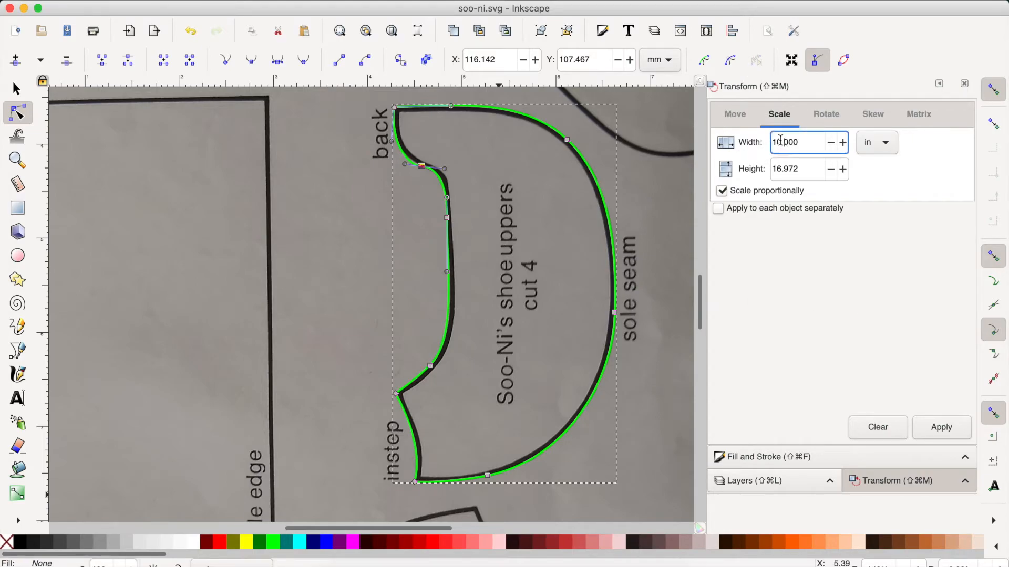
Step: Select the whole shoe upper path as an object and hide the png scan layer
click(566, 140)
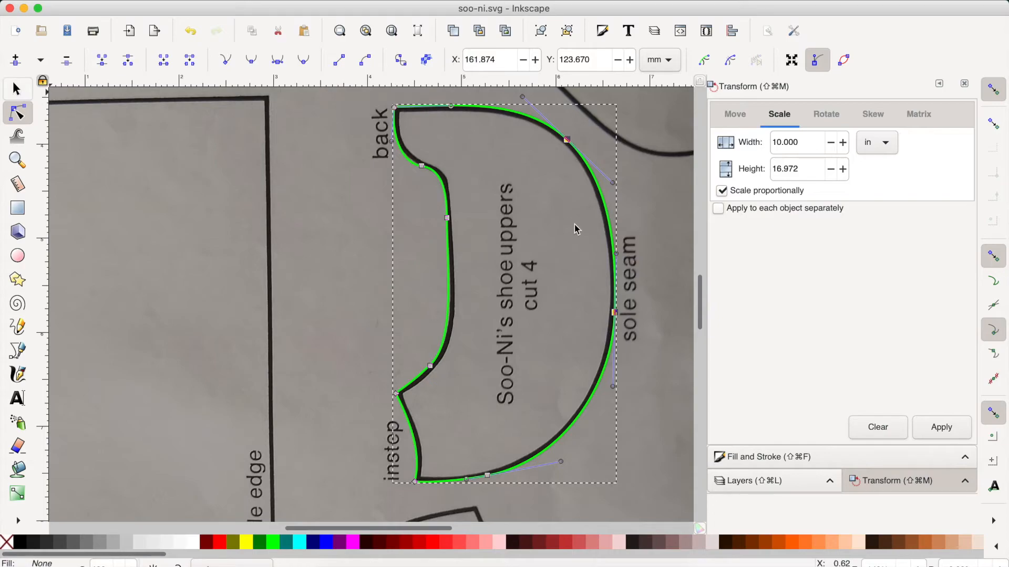
key(s)
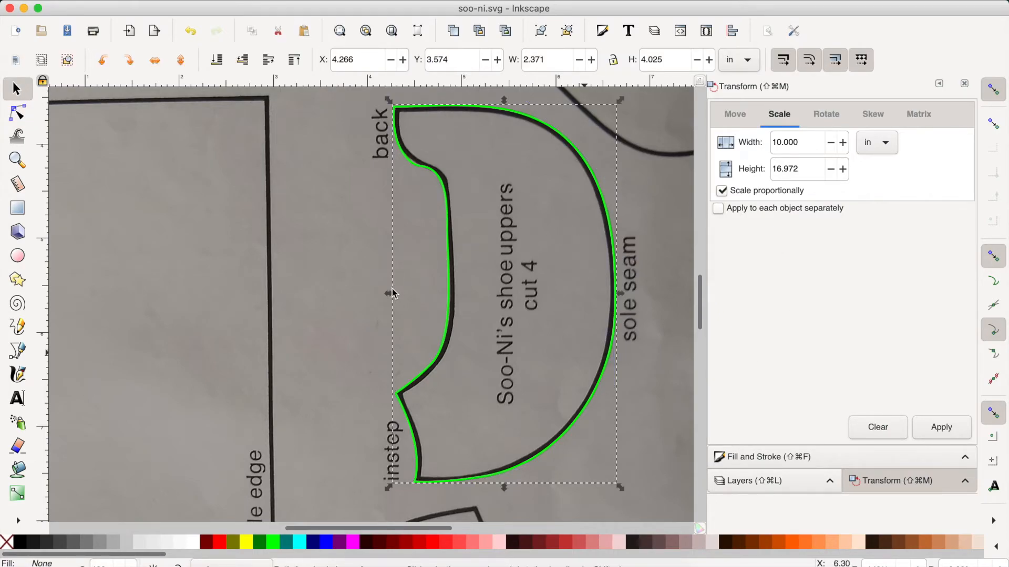
key(Escape)
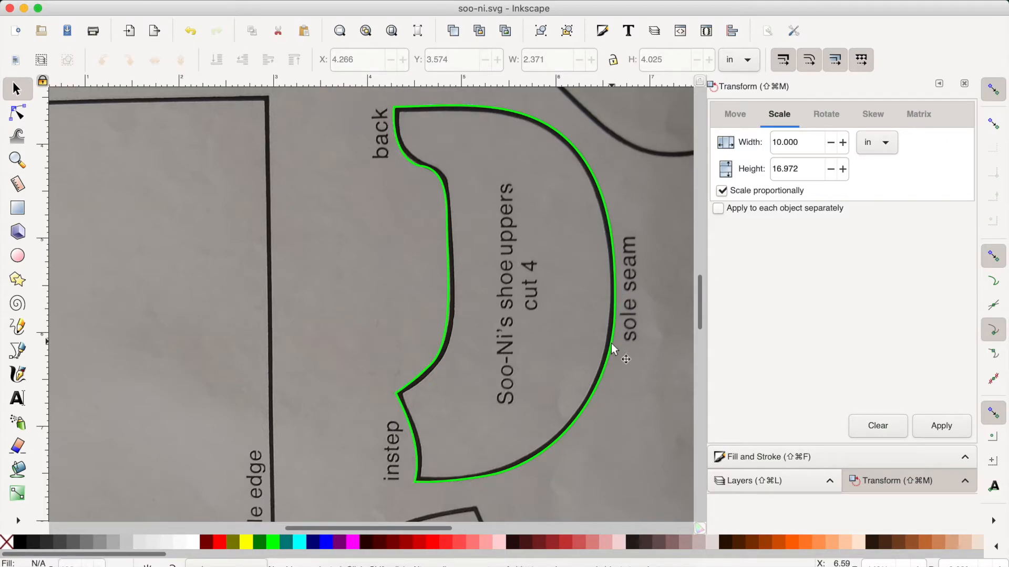
click(613, 347)
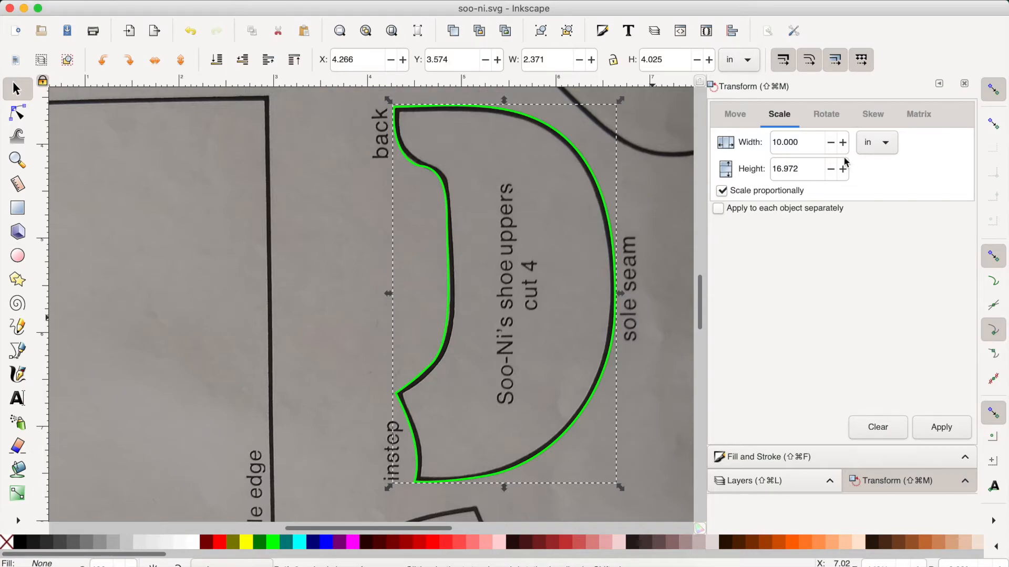
click(752, 484)
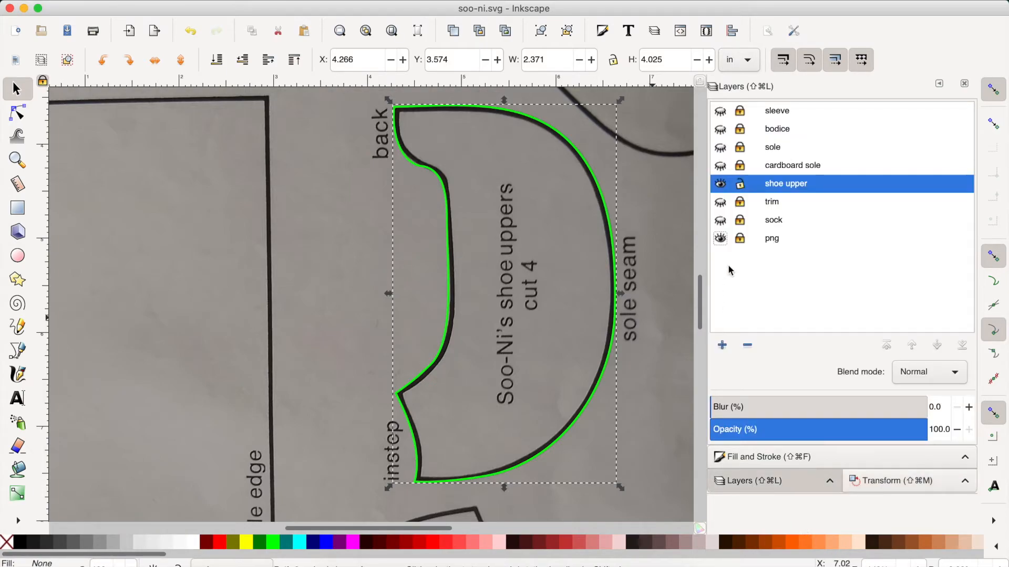
click(721, 239)
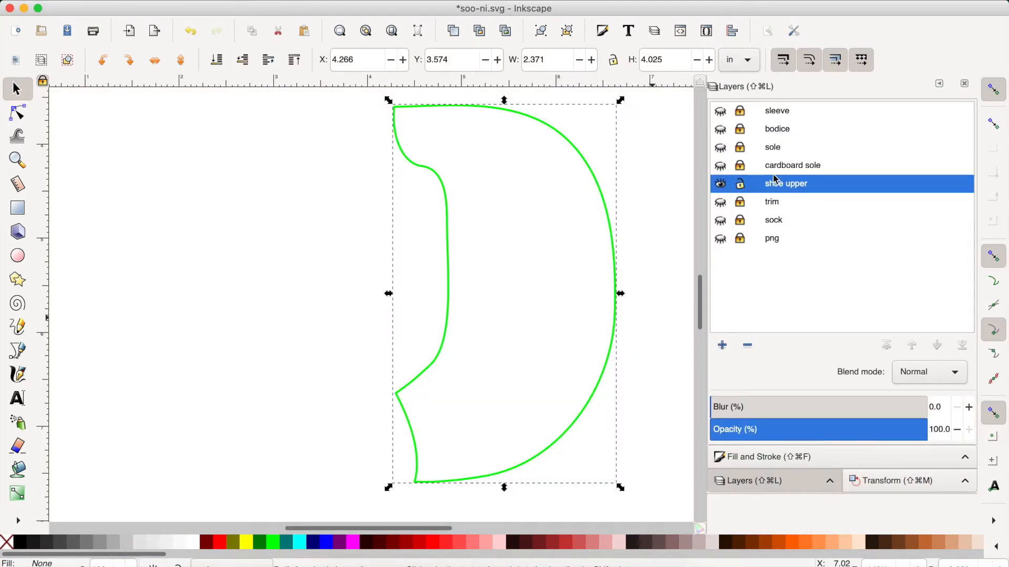
Step: Set the shoe upper's proportional scale to 100 percent and switch the scale unit back to inches
click(876, 486)
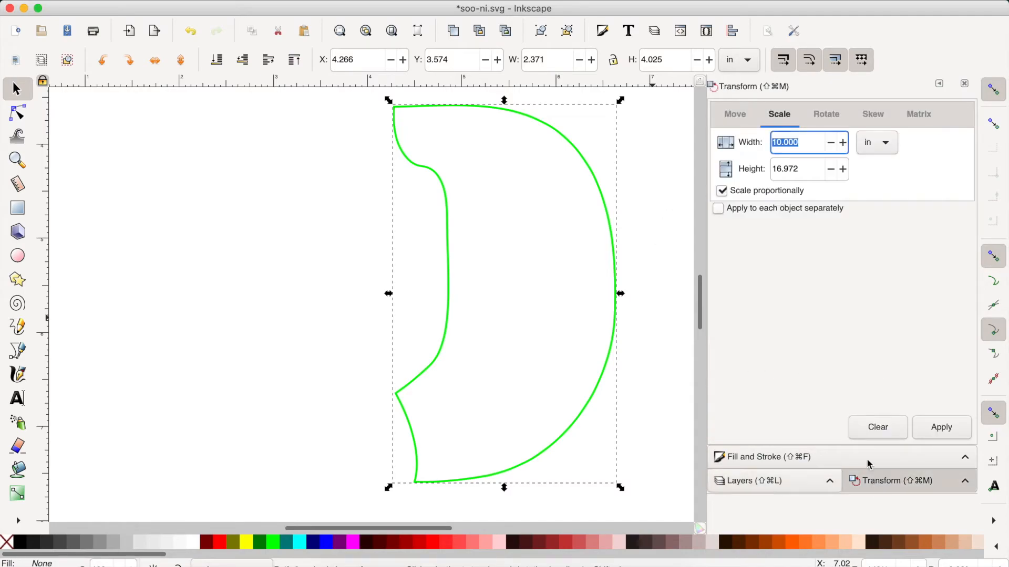
click(889, 143)
click(865, 110)
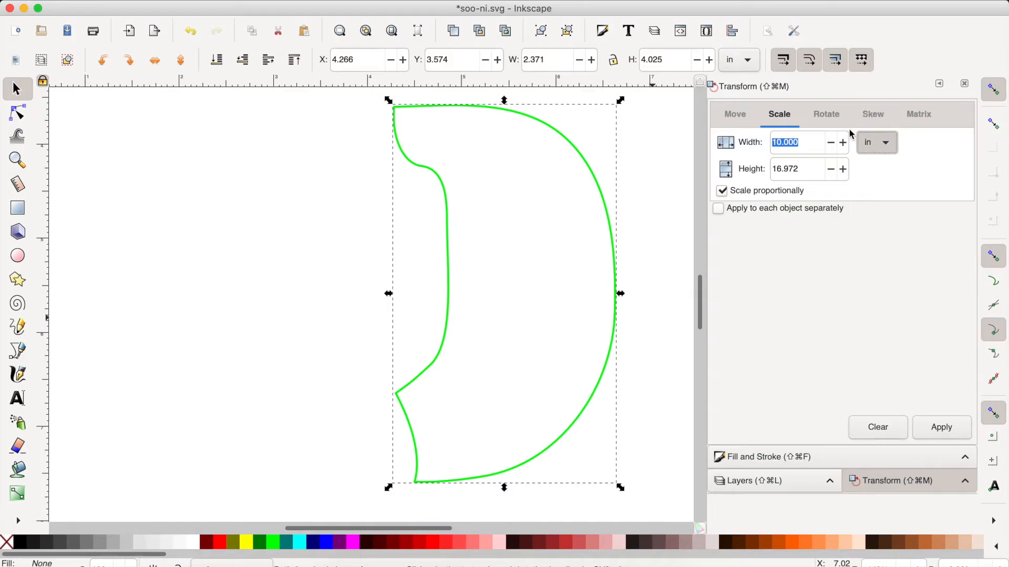
double_click(780, 143)
text(100)
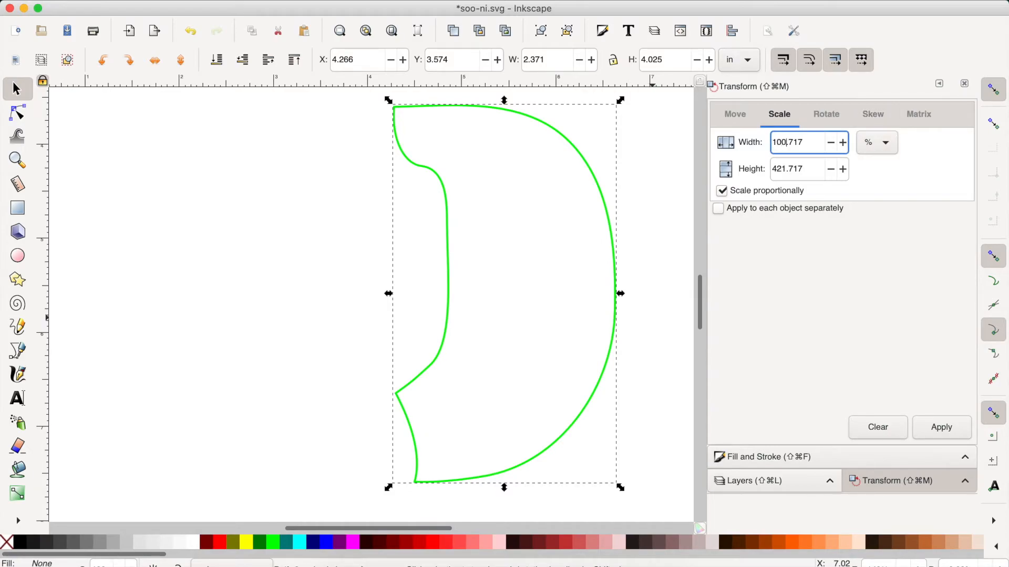
triple_click(798, 140)
text(10)
key(Return)
click(884, 143)
click(874, 178)
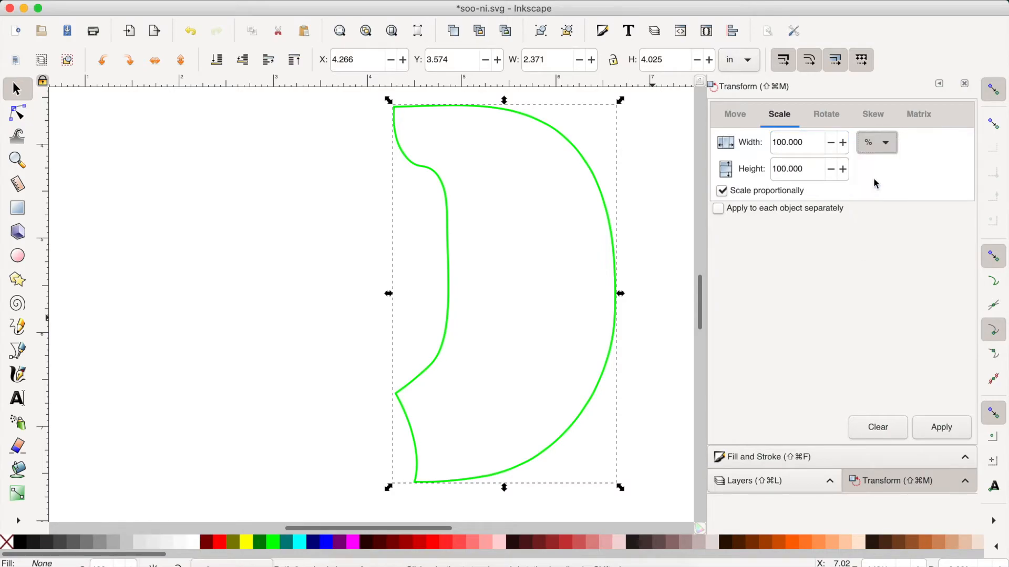
Step: Set the proportional scale height to 2.8 in and convert the scale values to percent
double_click(779, 171)
double_click(779, 171)
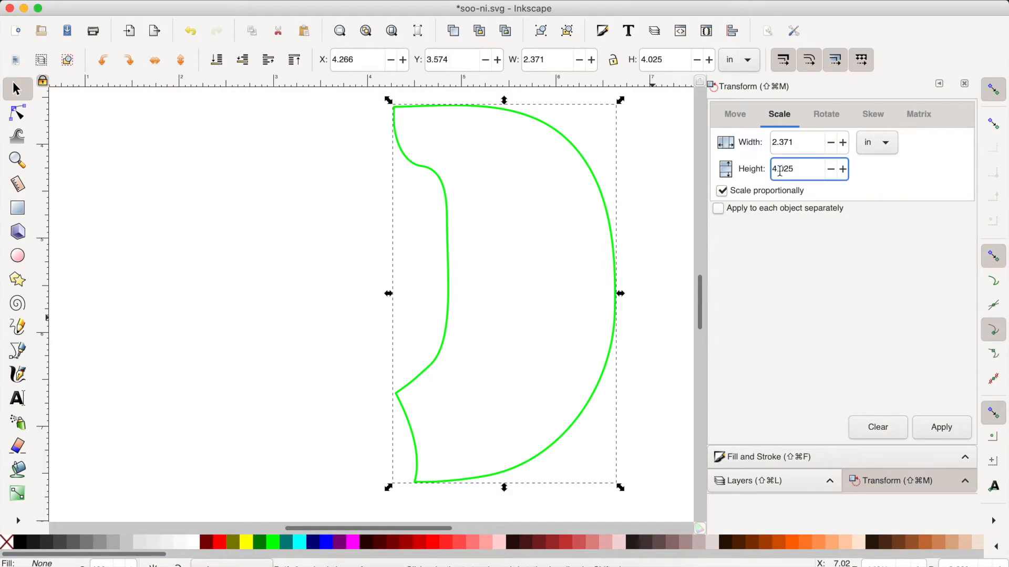
triple_click(776, 170)
text(2.8)
click(794, 143)
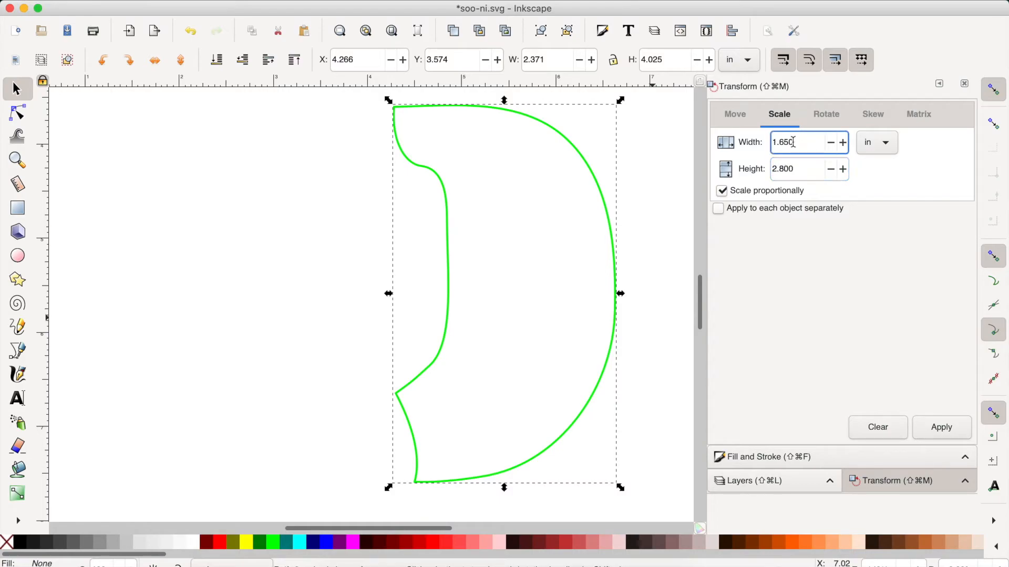
click(887, 149)
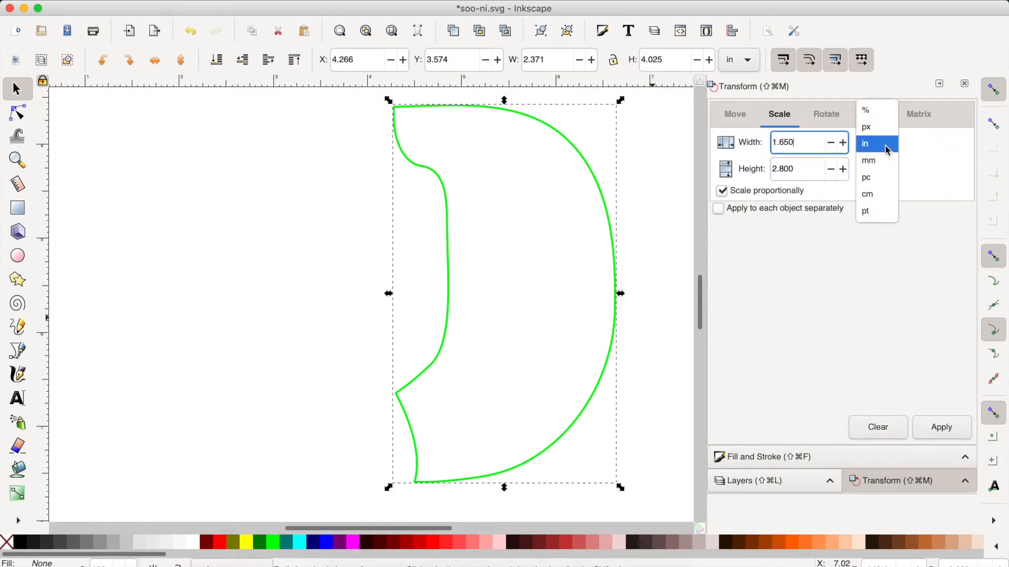
click(873, 112)
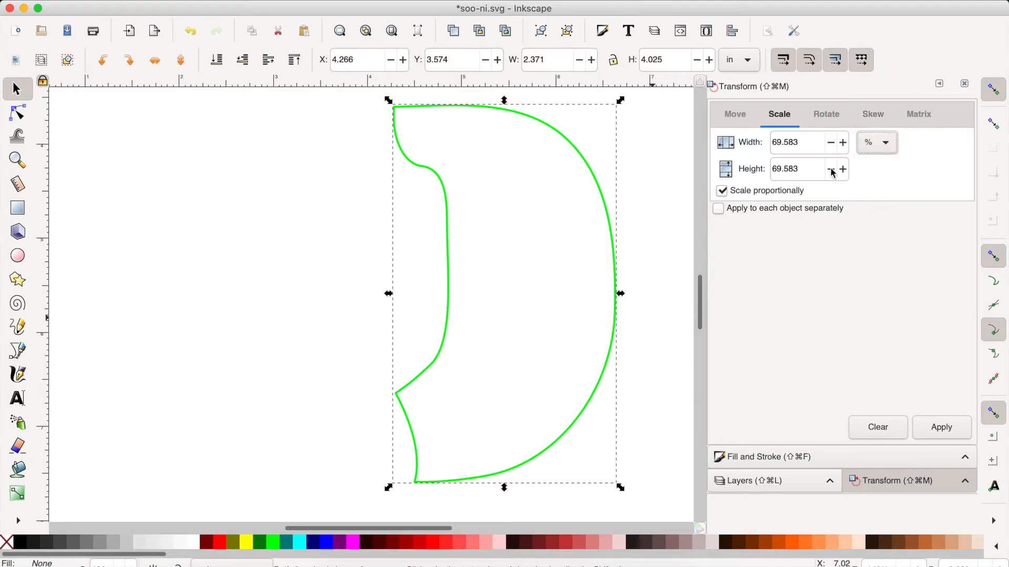
Step: Set the scale height and width to 70 percent with proportional scaling on
click(791, 170)
click(836, 197)
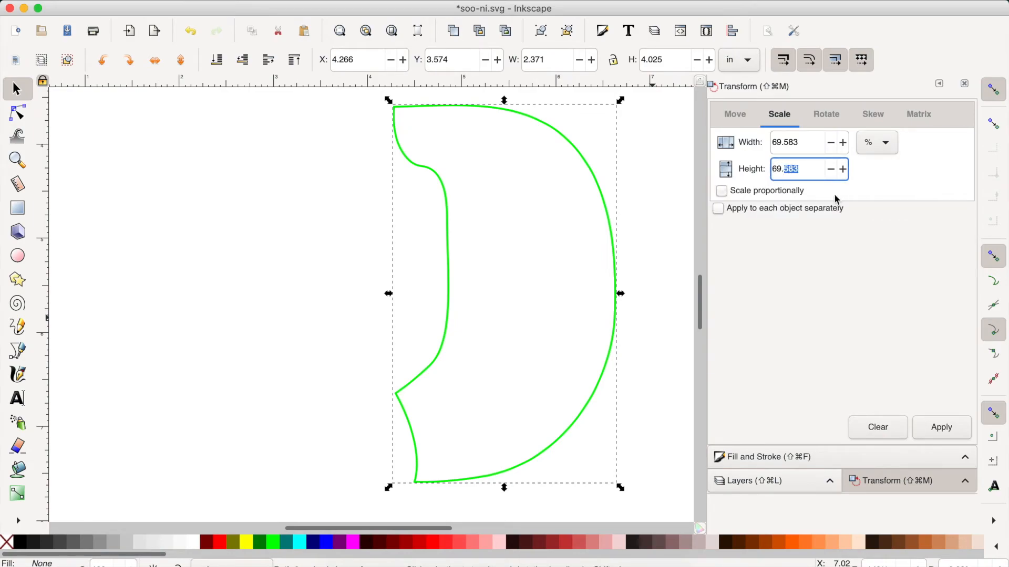
click(810, 188)
double_click(784, 175)
text(70)
click(778, 146)
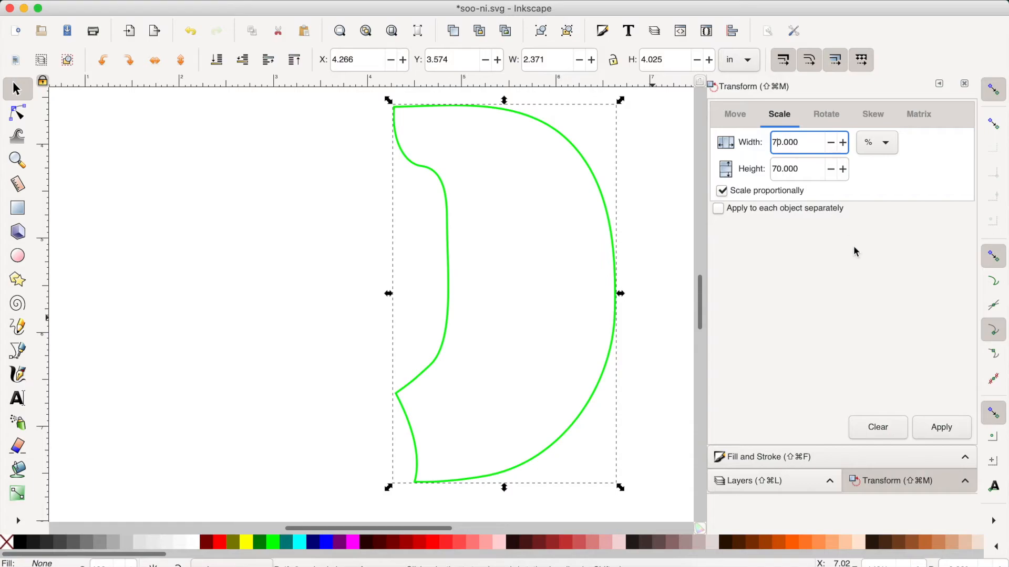
Step: Unlock and show the cardboard sole, sole, trim and sock layers
click(762, 486)
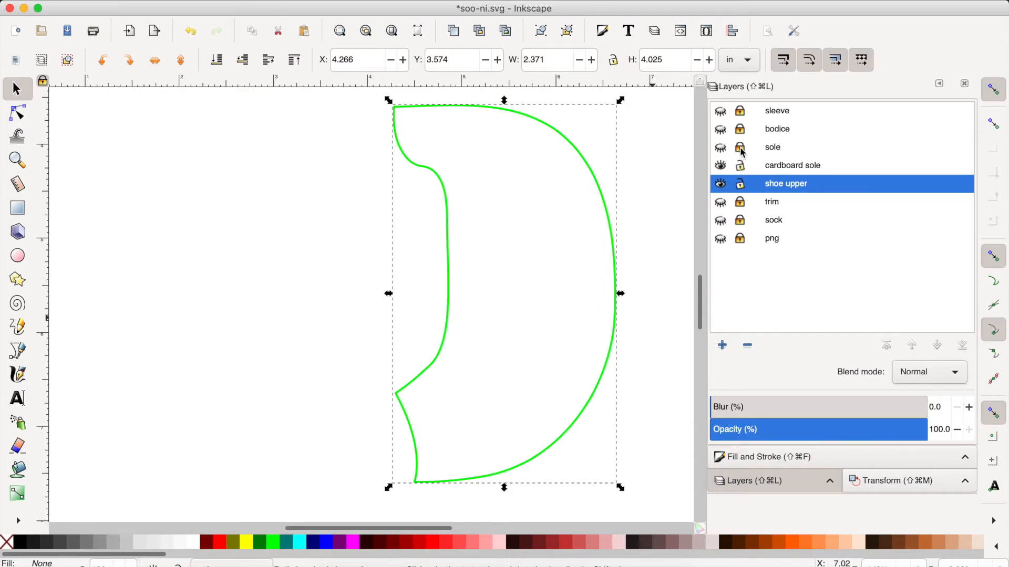
click(721, 148)
click(740, 202)
click(721, 203)
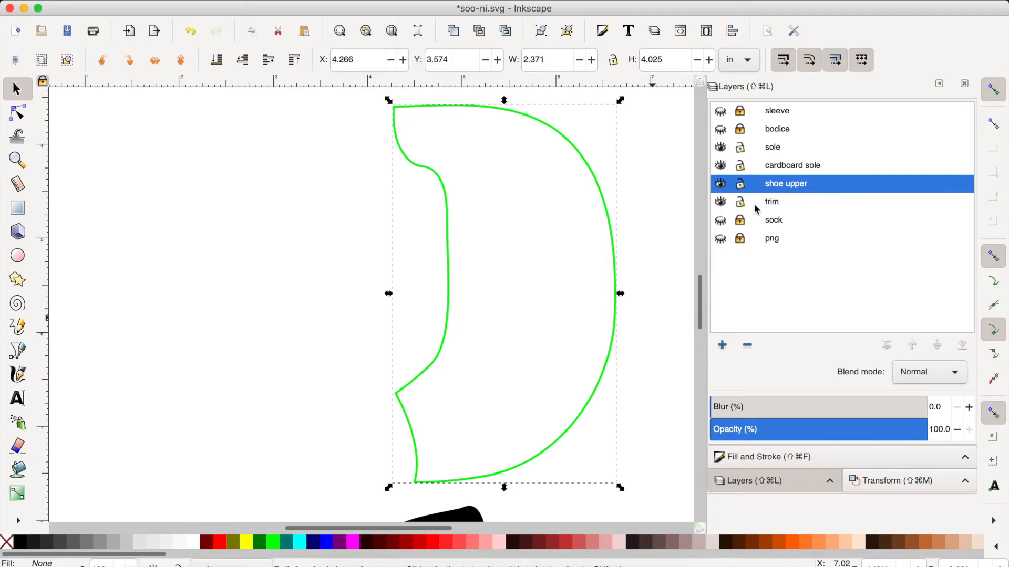
click(740, 222)
click(721, 222)
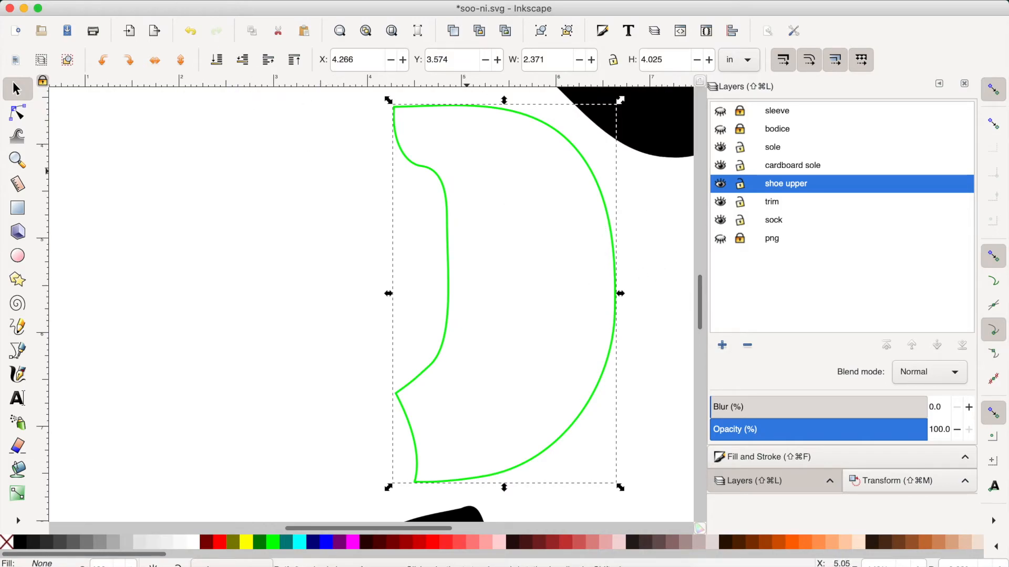
Step: Show and unlock the png scan layer and select all objects in all unlocked layers
click(135, 1)
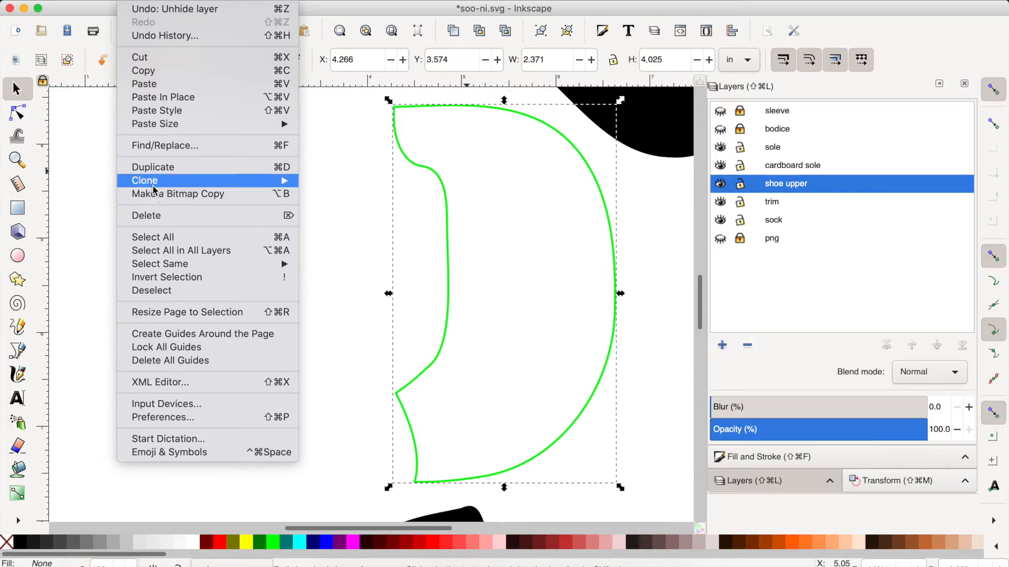
click(169, 252)
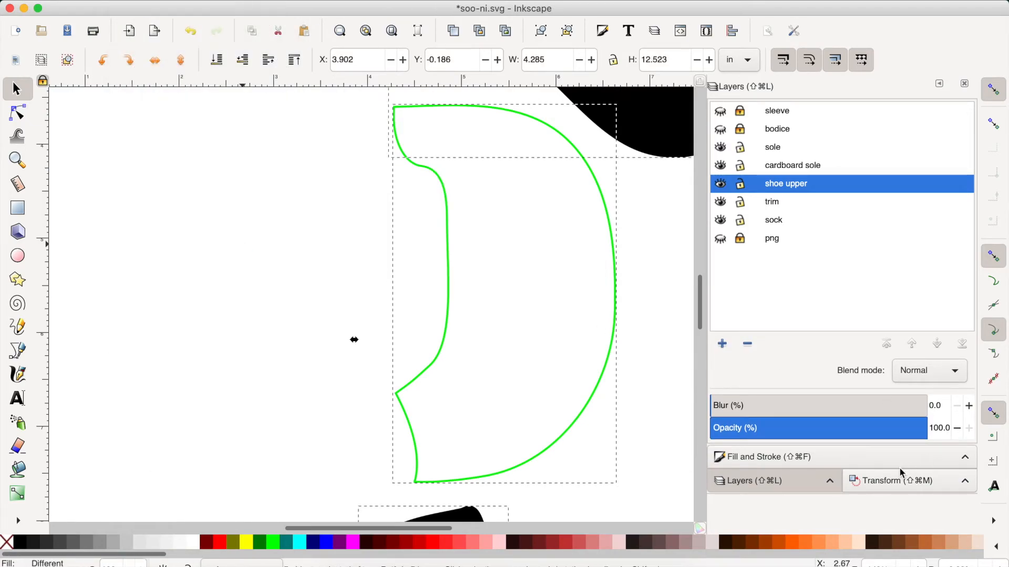
click(720, 238)
click(741, 239)
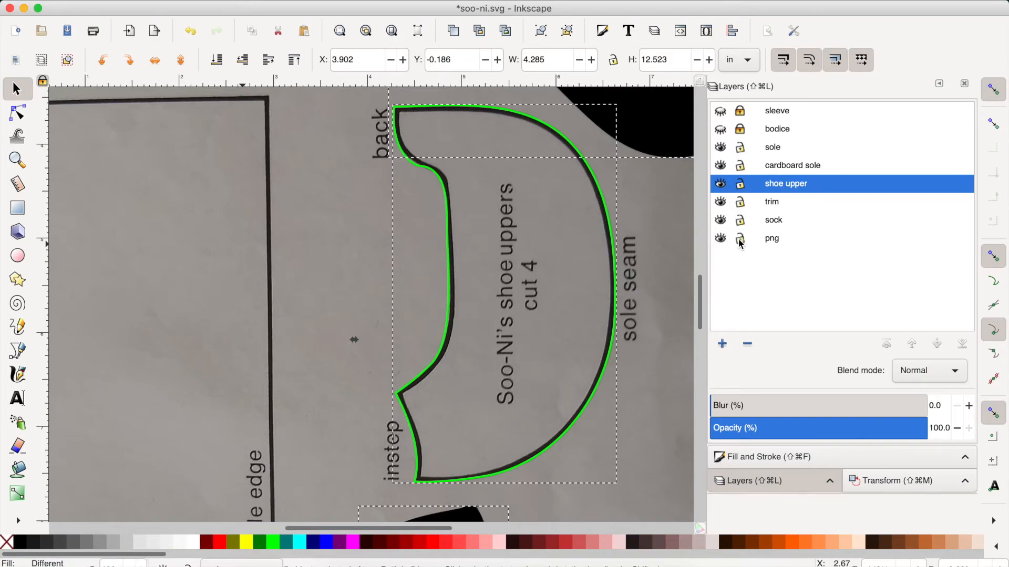
click(101, 0)
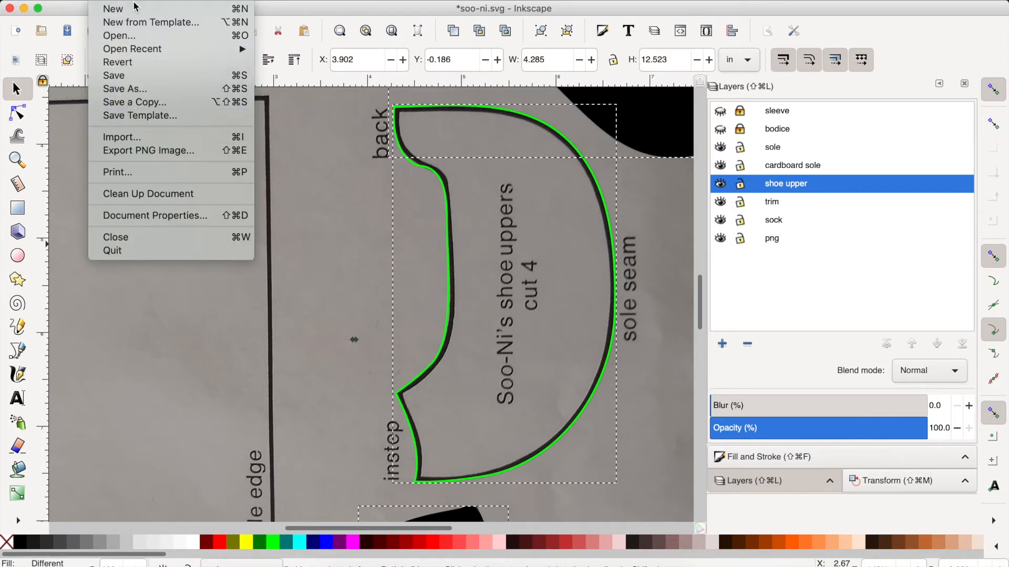
mouse_move(134, 0)
click(218, 249)
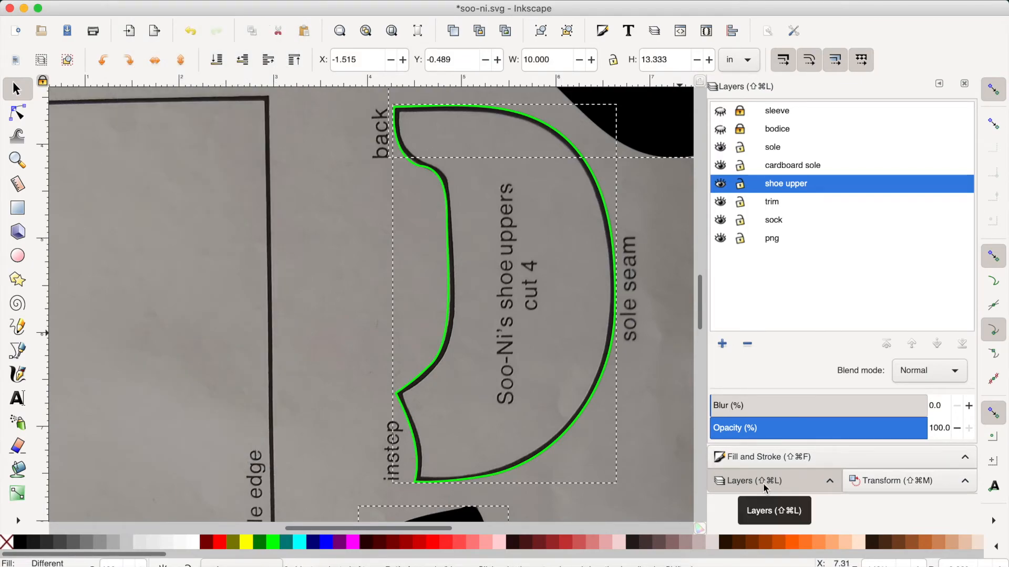
Step: Scale all selected pattern pieces and the scan together to 70 percent, proportionally
click(892, 480)
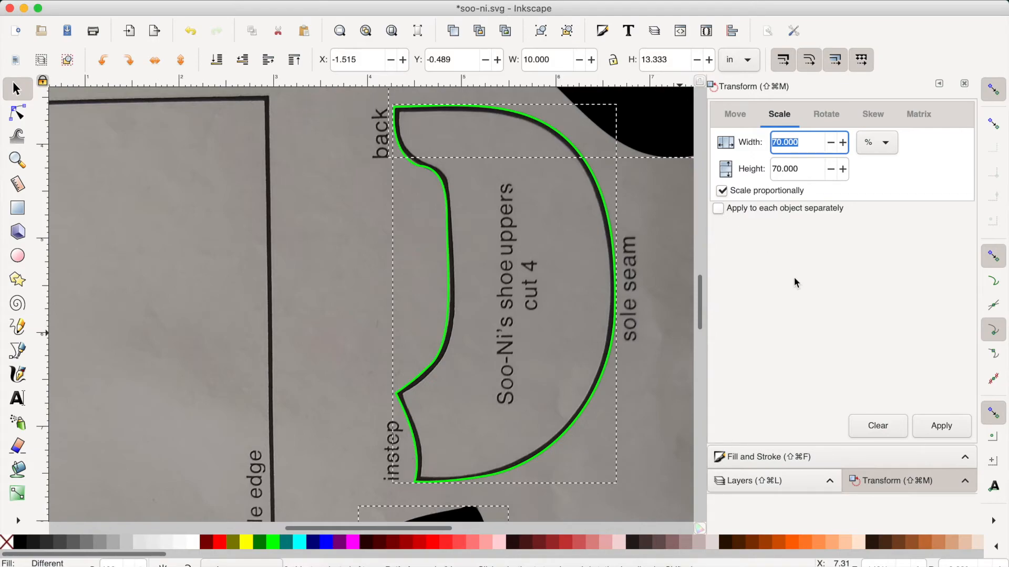
click(942, 430)
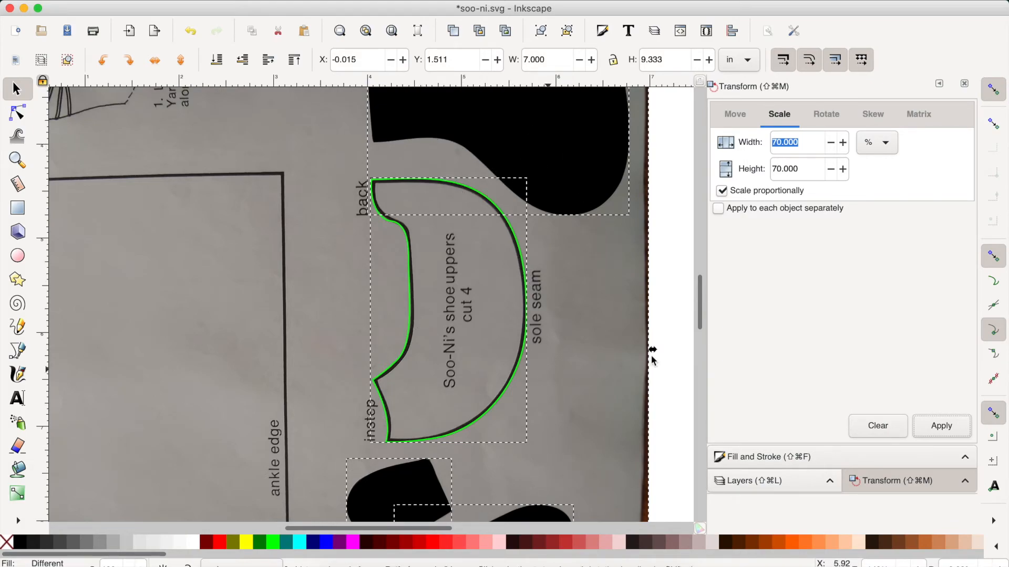
Step: Hide and lock the sole, cardboard sole, trim, sock and png layers, leaving only the shoe upper layer visible
click(762, 488)
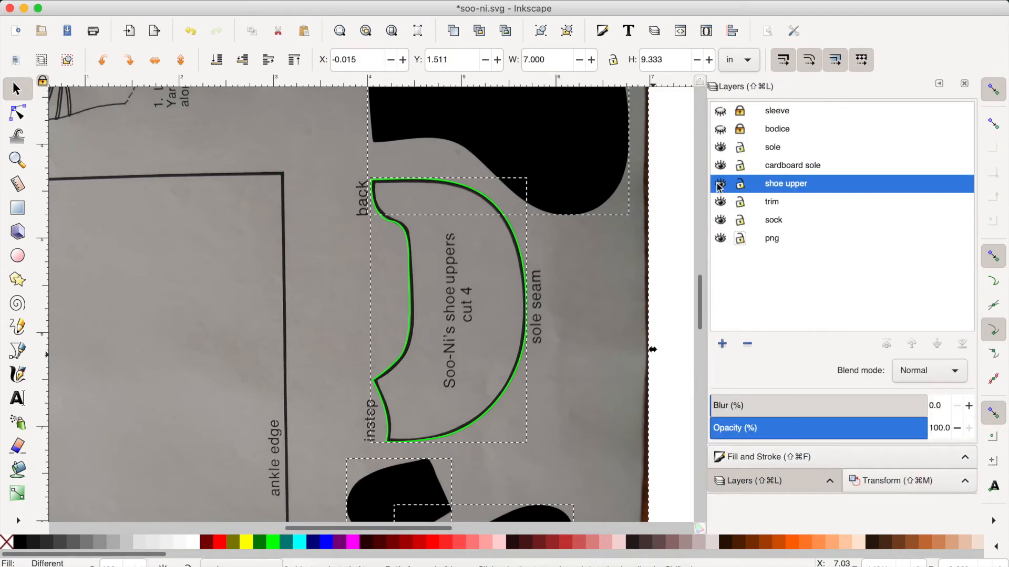
click(720, 166)
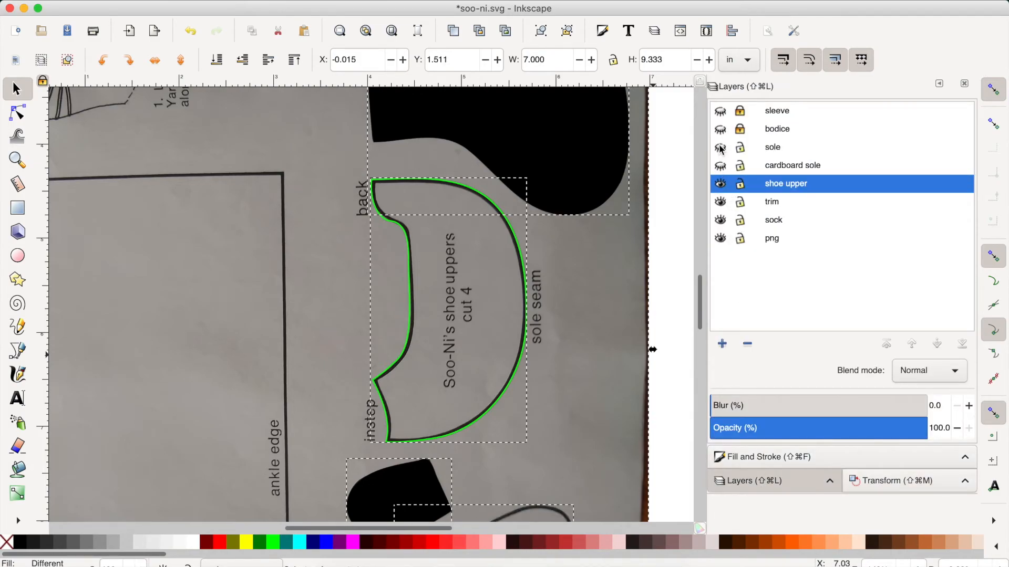
click(739, 147)
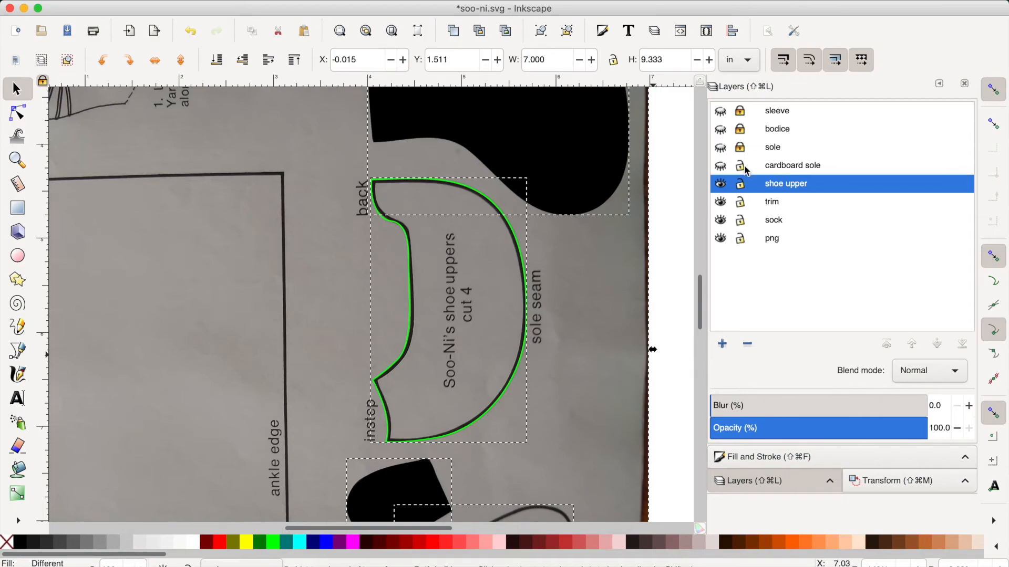
click(742, 203)
click(720, 203)
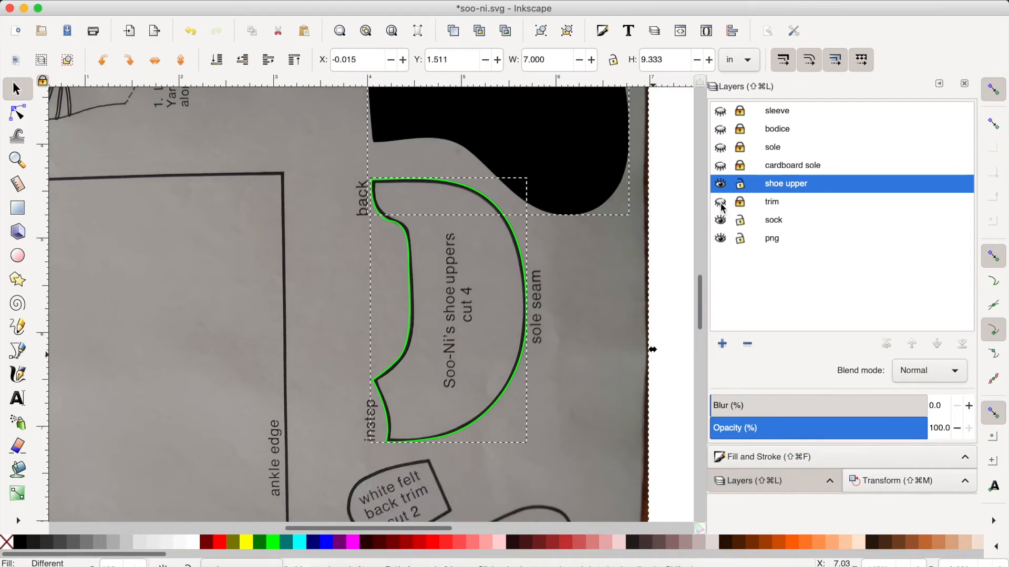
click(737, 221)
click(721, 220)
click(740, 239)
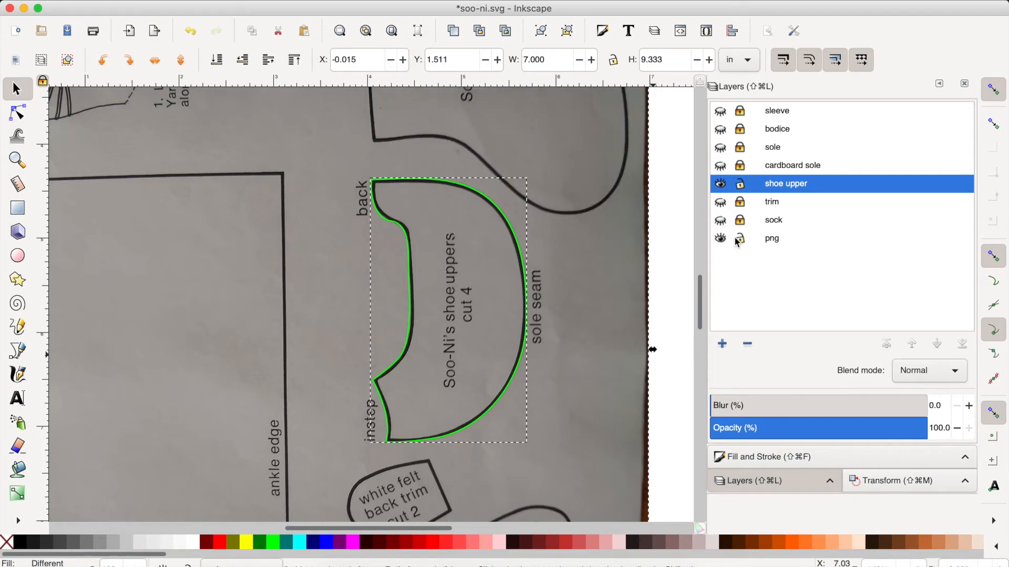
click(720, 239)
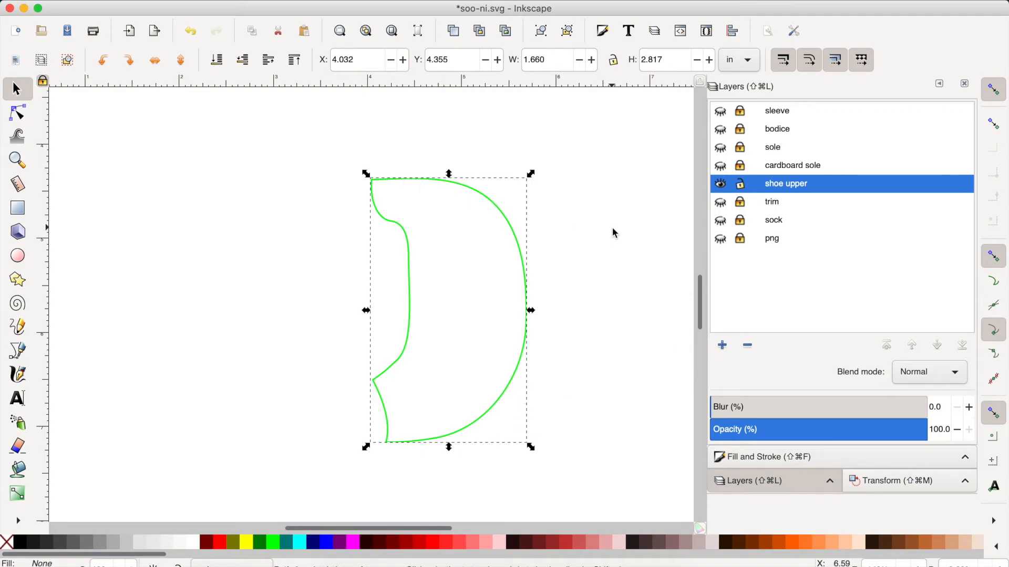
Step: Switch the stroke width unit of the shoe upper outline to inches
click(773, 462)
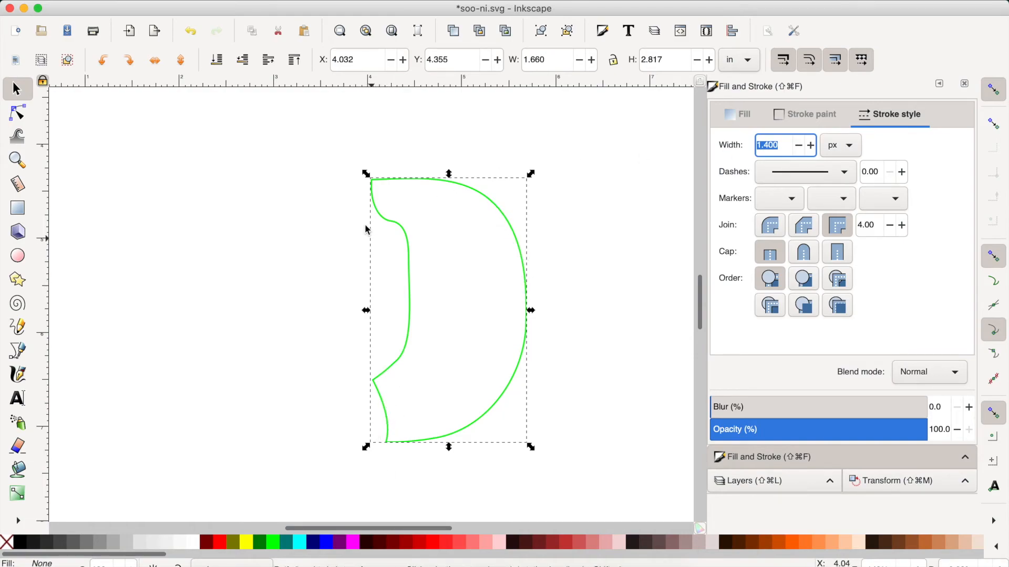
double_click(774, 151)
click(853, 152)
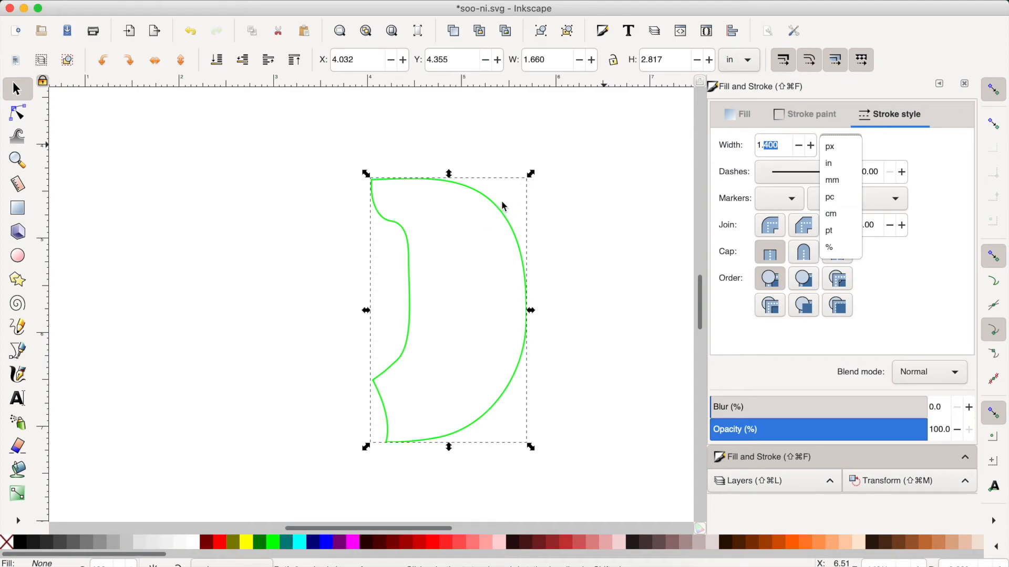
click(828, 166)
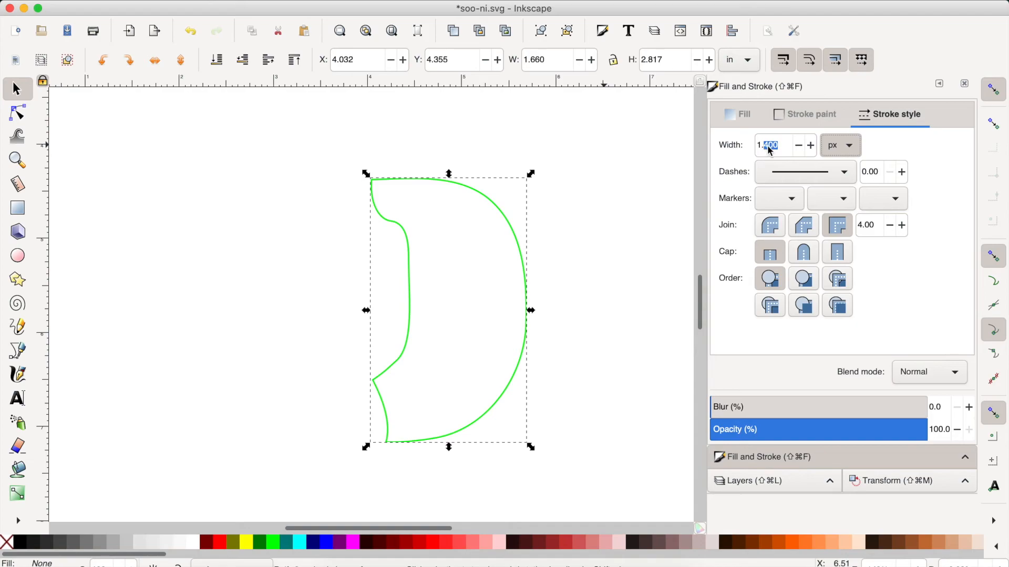
Step: Try a stroke width of 1 in on the shoe upper outline and undo the change
double_click(768, 146)
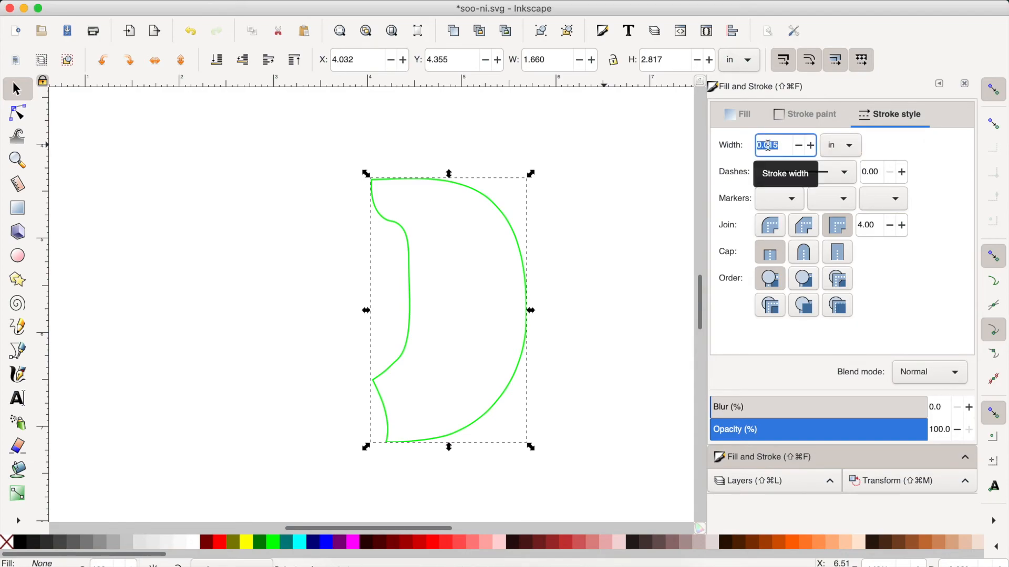
text(1)
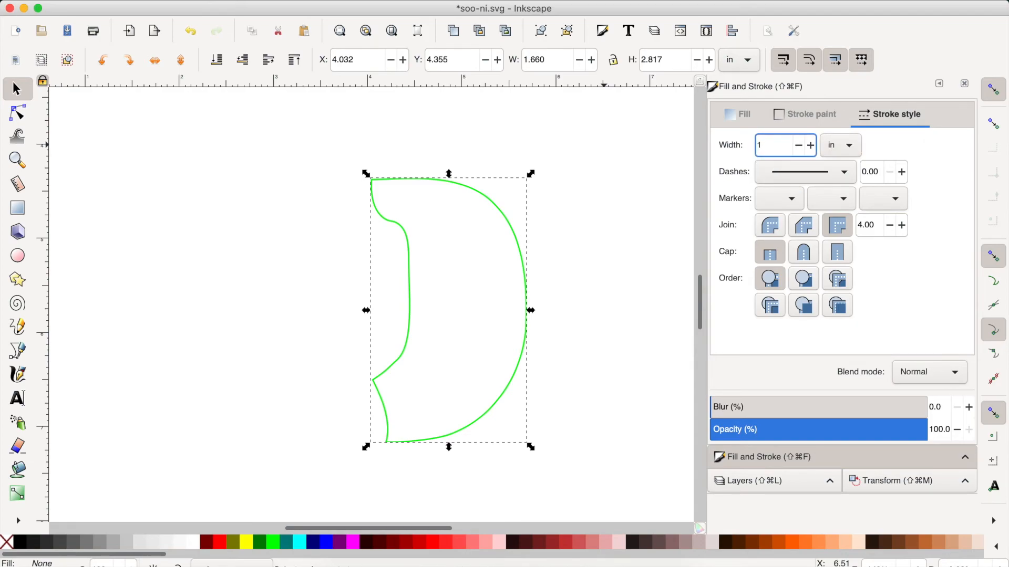
key(Return)
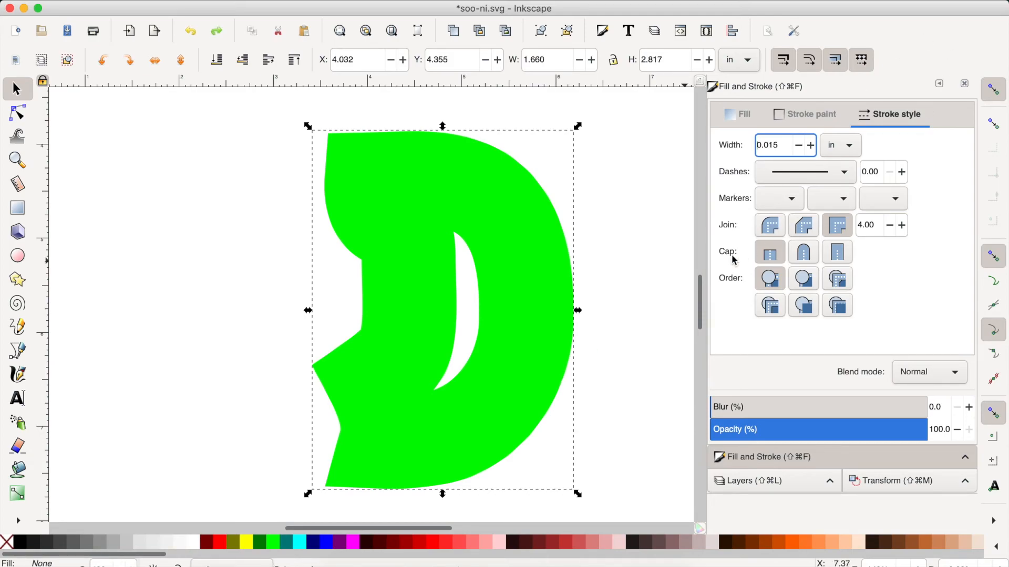
key(super+z)
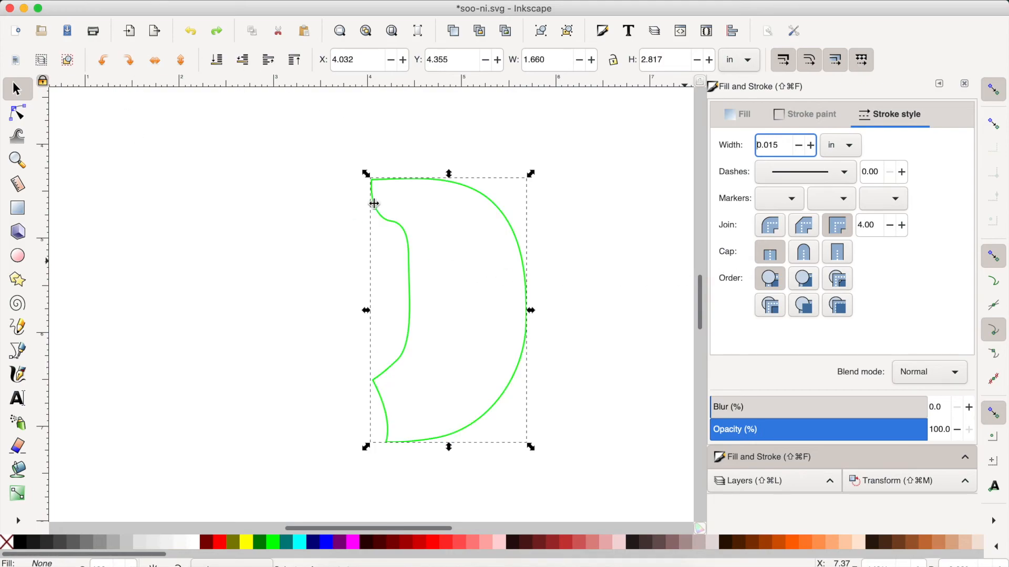
Step: Duplicate the shoe upper outline and set the copy's stroke width to 1 in
click(413, 294)
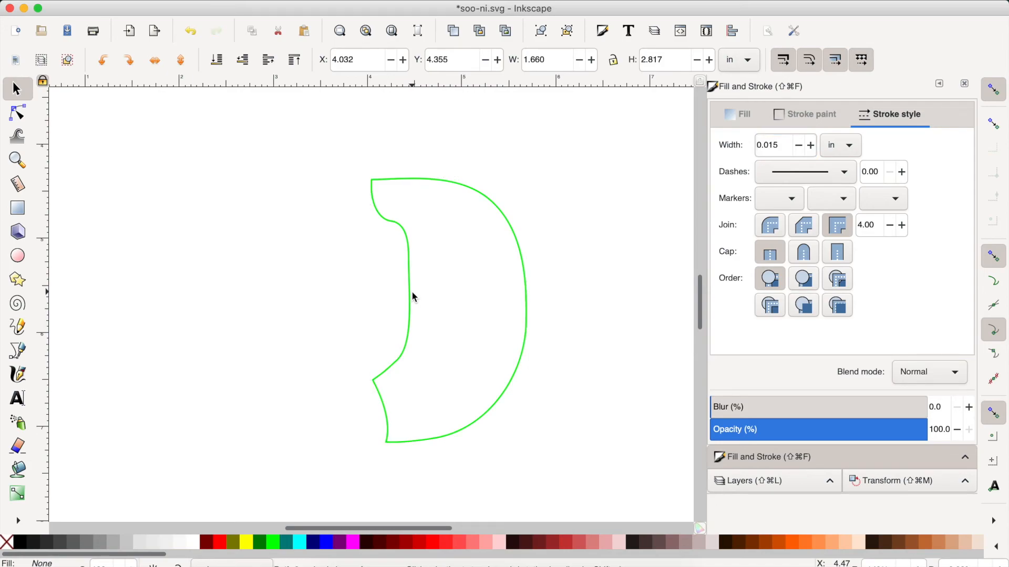
double_click(766, 147)
key(BackSpace)
key(BackSpace)
text(1)
key(Return)
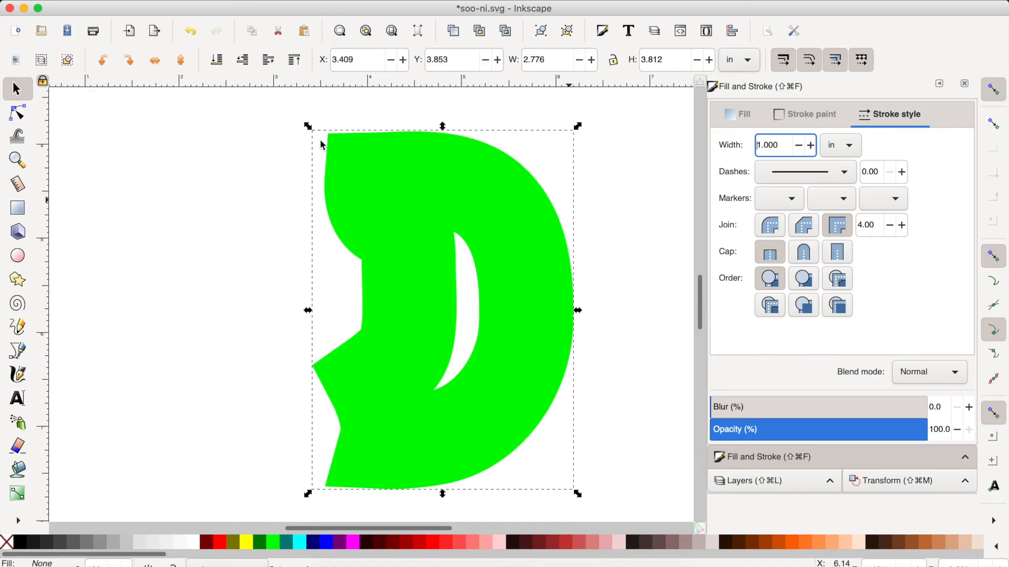
Step: Convert the copy's thick stroke to a path with Stroke to Path while showing its nodes
click(236, 1)
mouse_move(276, 1)
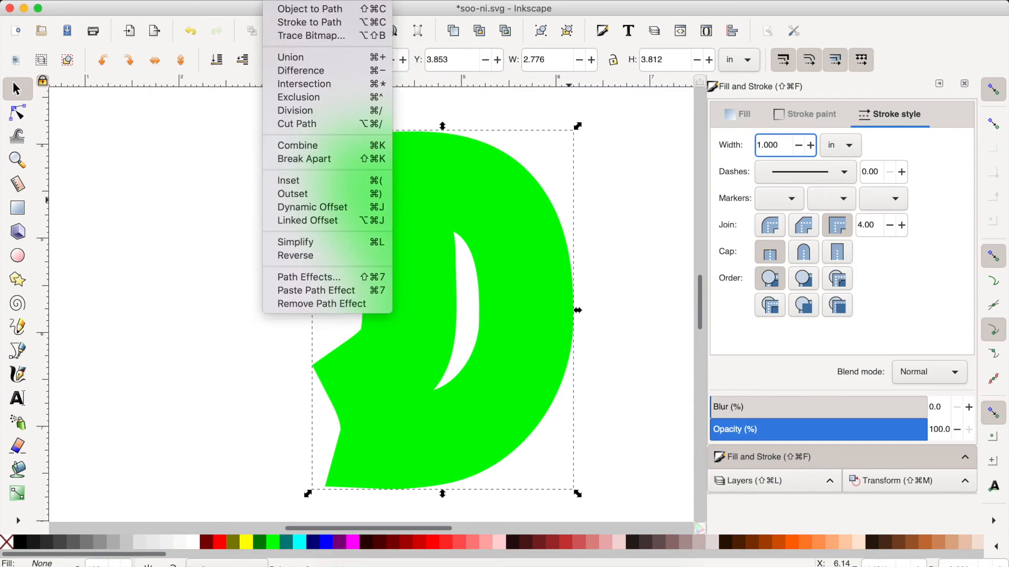
click(309, 24)
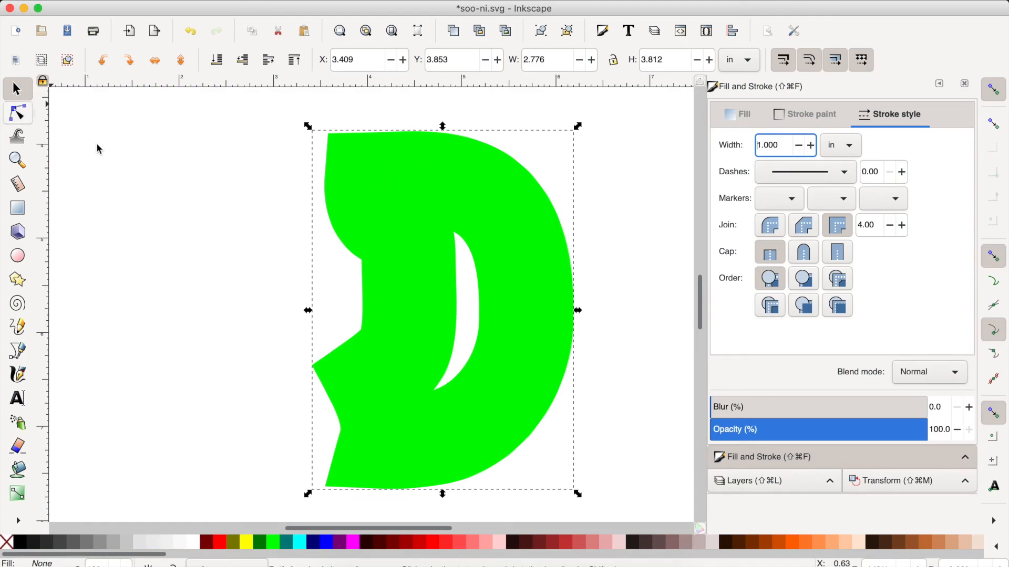
click(26, 125)
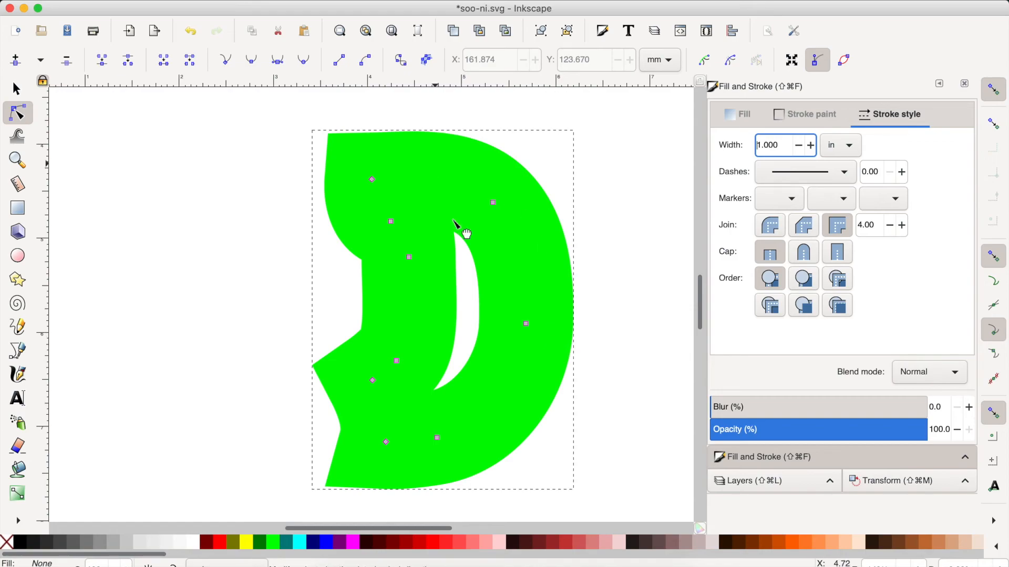
click(279, 1)
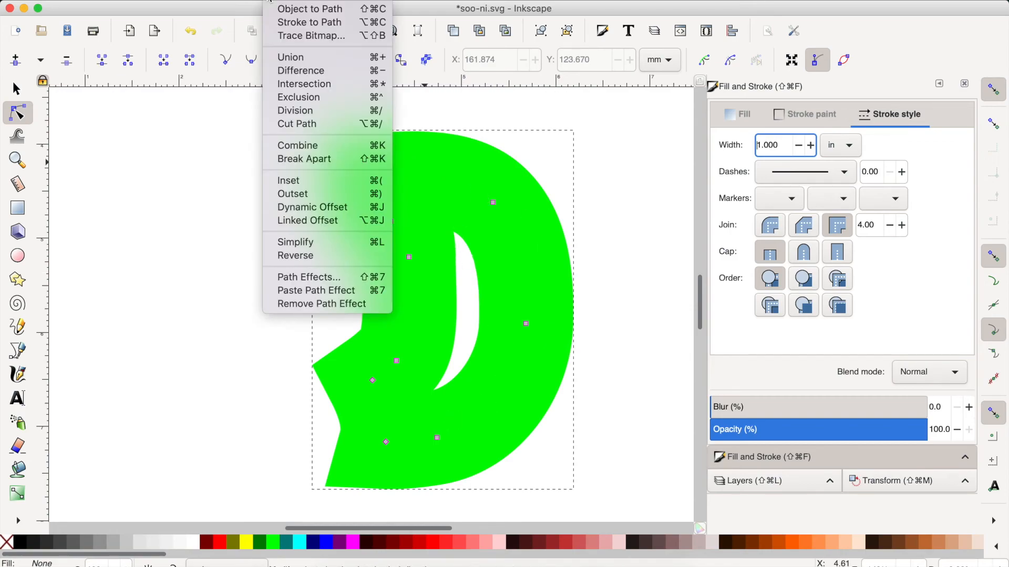
click(305, 26)
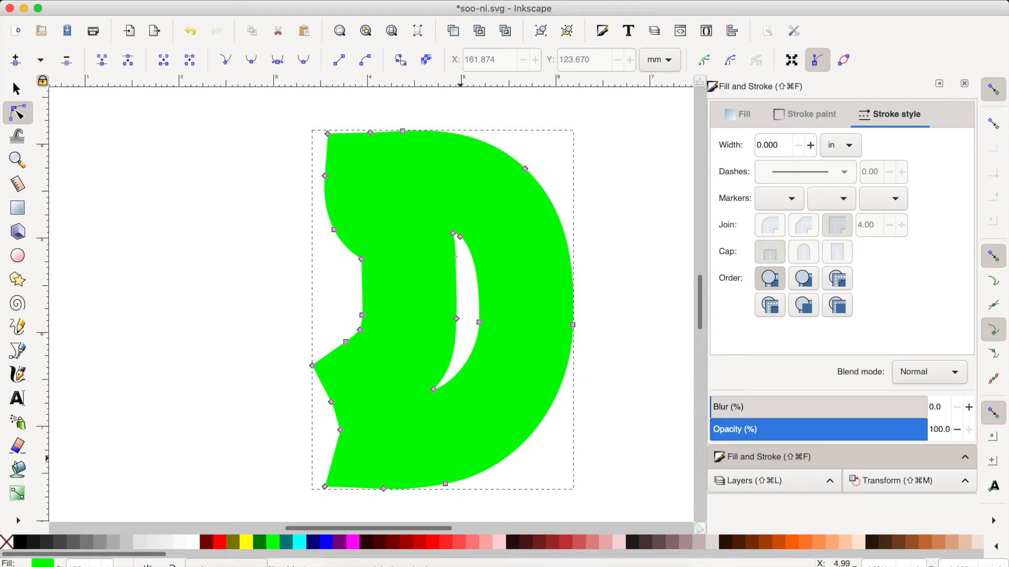
Step: Break the thick converted shape apart and delete its small inner piece
click(284, 1)
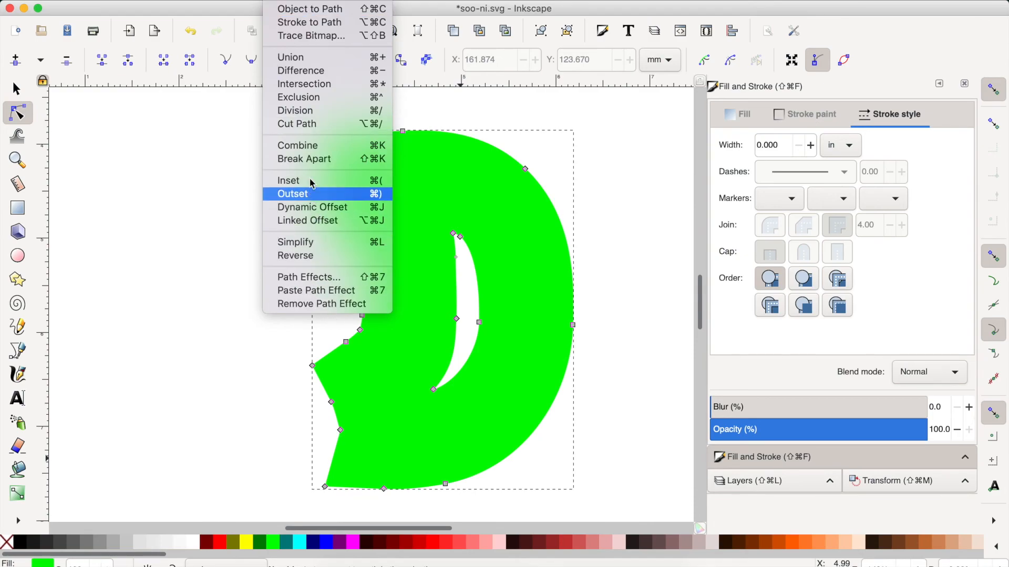
click(310, 159)
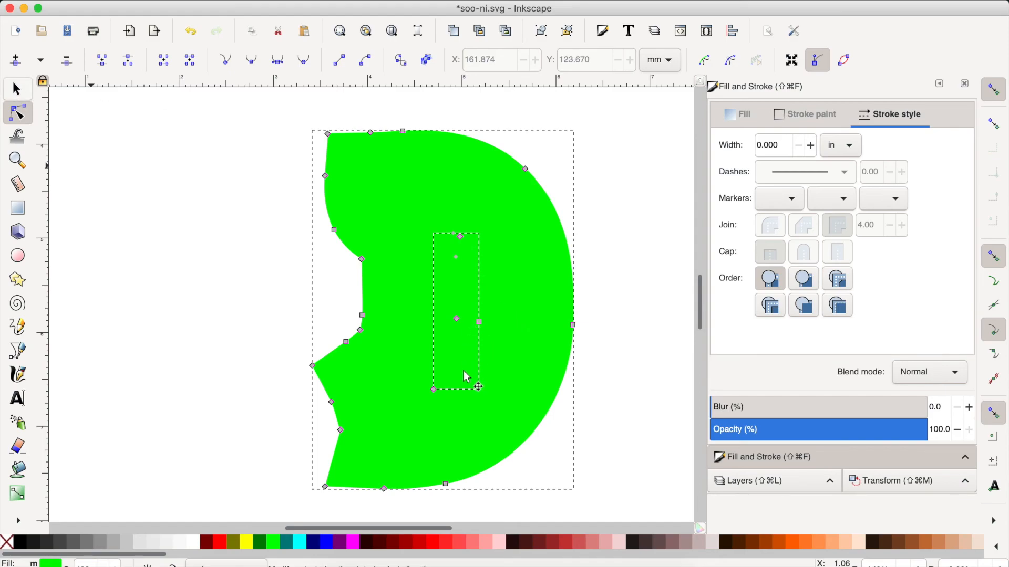
key(s)
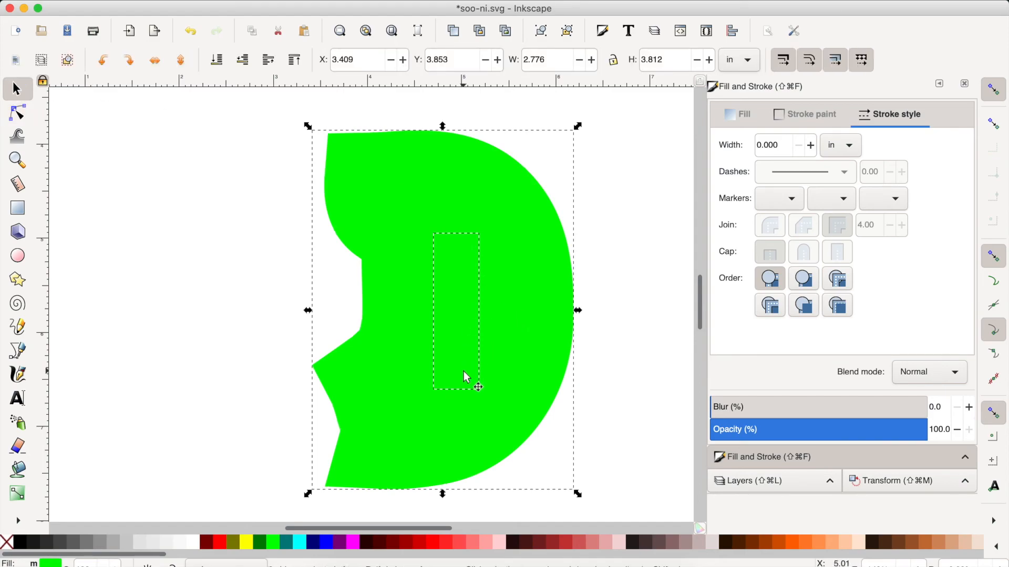
shift+click(384, 387)
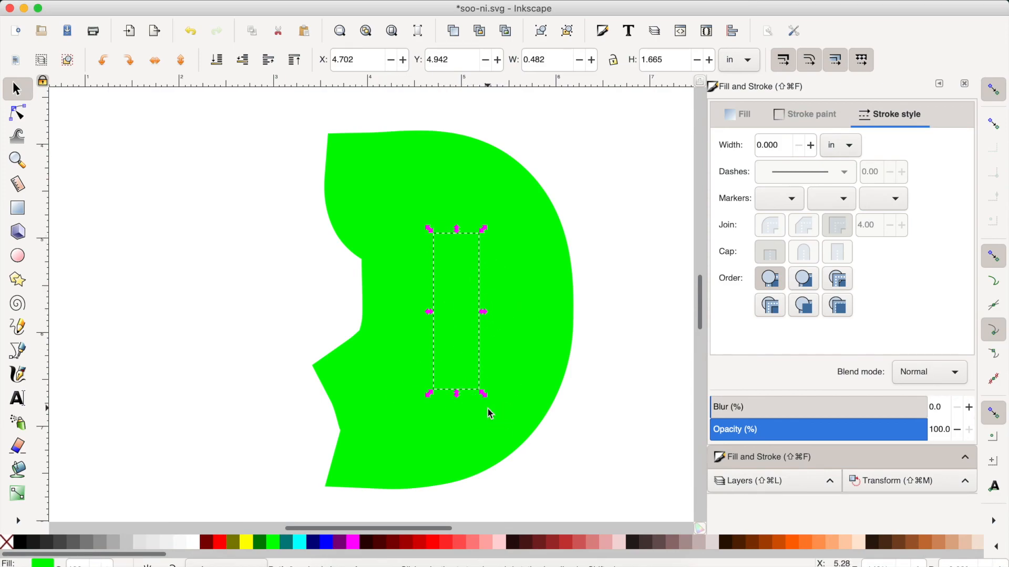
key(Delete)
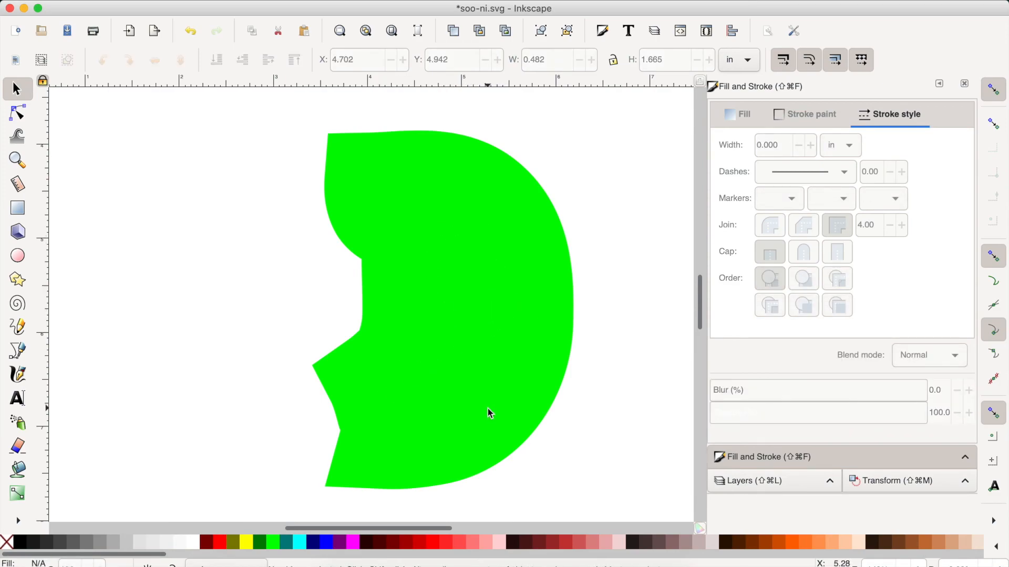
Step: Remove the fill from the enlarged shoe upper shape and give it a flat-color stroke
click(428, 229)
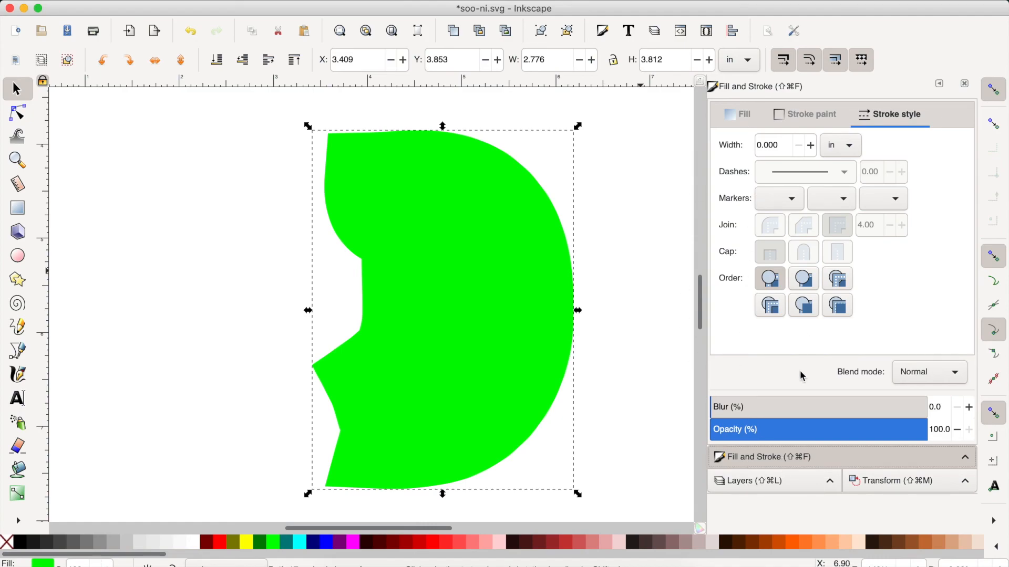
click(753, 116)
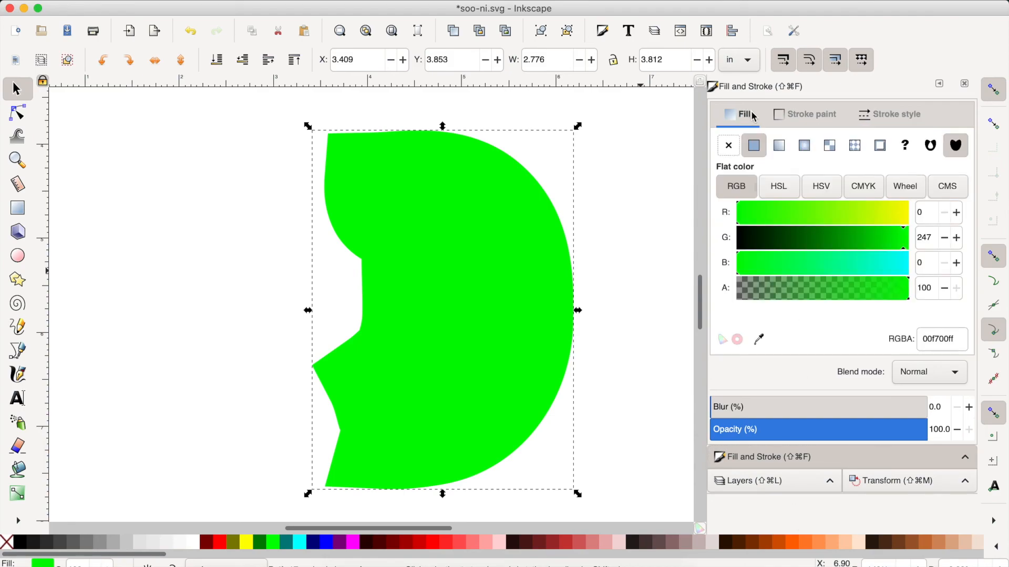
click(729, 148)
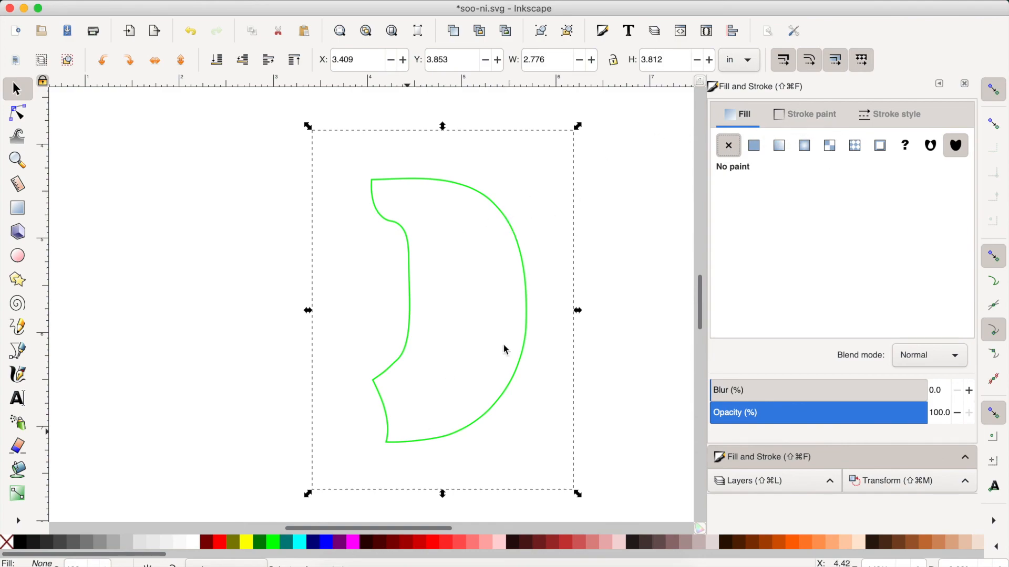
click(812, 113)
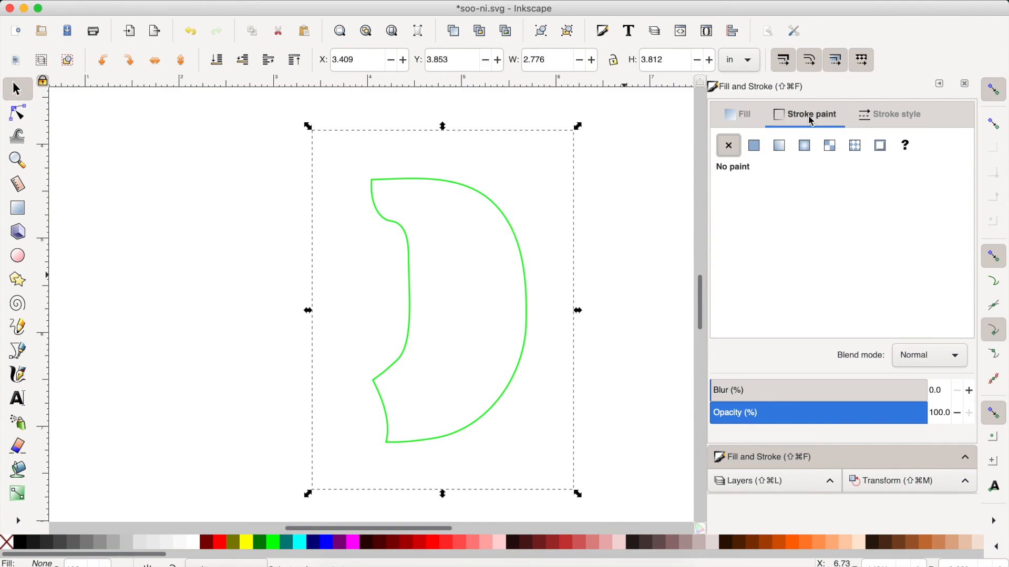
click(757, 152)
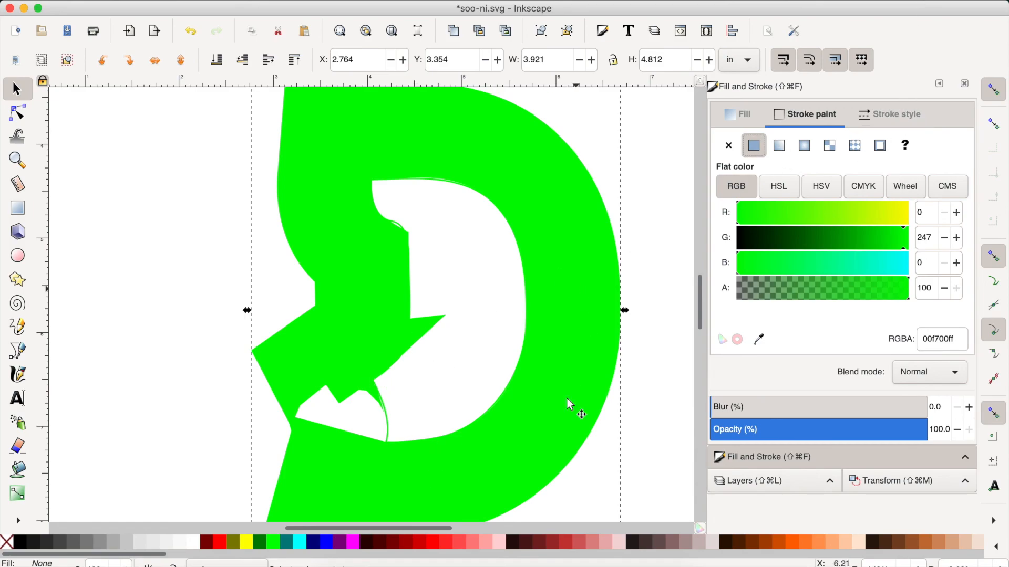
Step: Set the stroke width of the enlarged outer shoe upper outline to 1 px
click(882, 114)
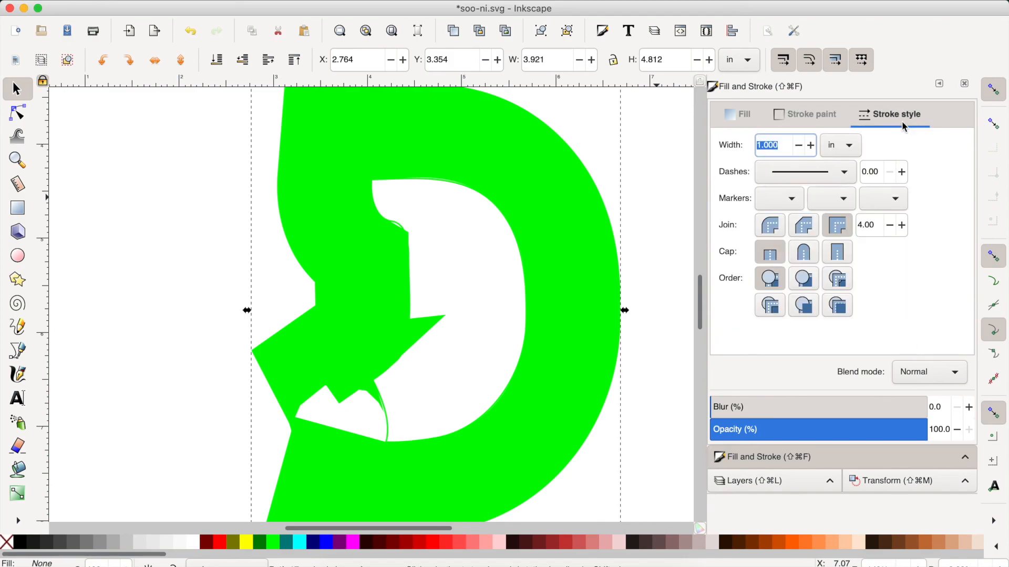
click(851, 146)
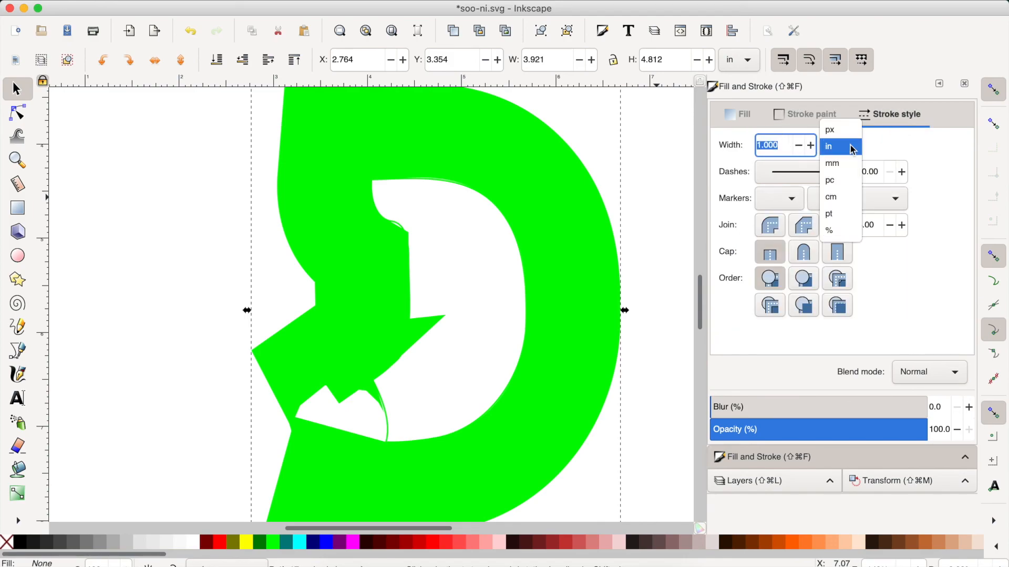
click(833, 136)
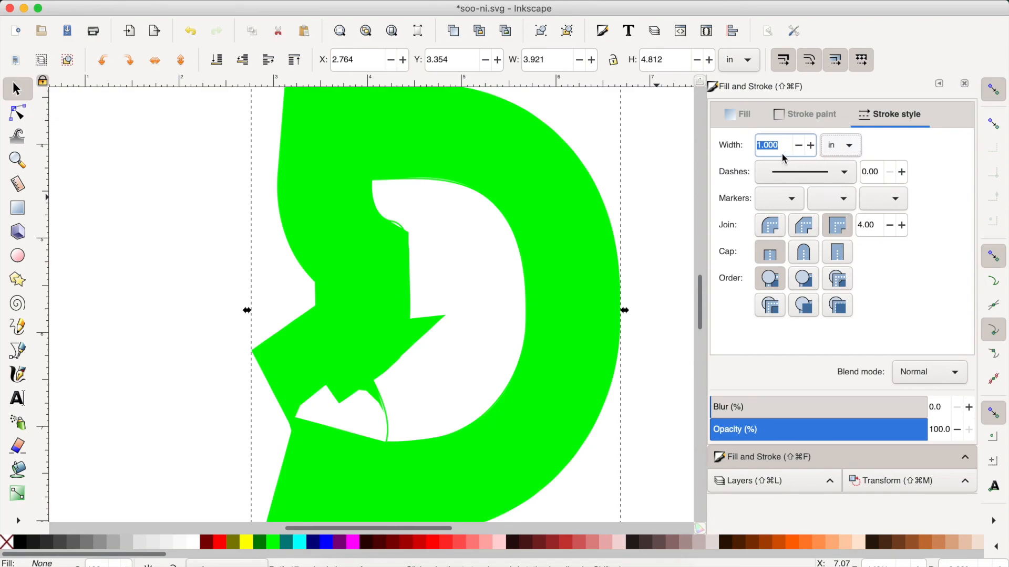
click(851, 146)
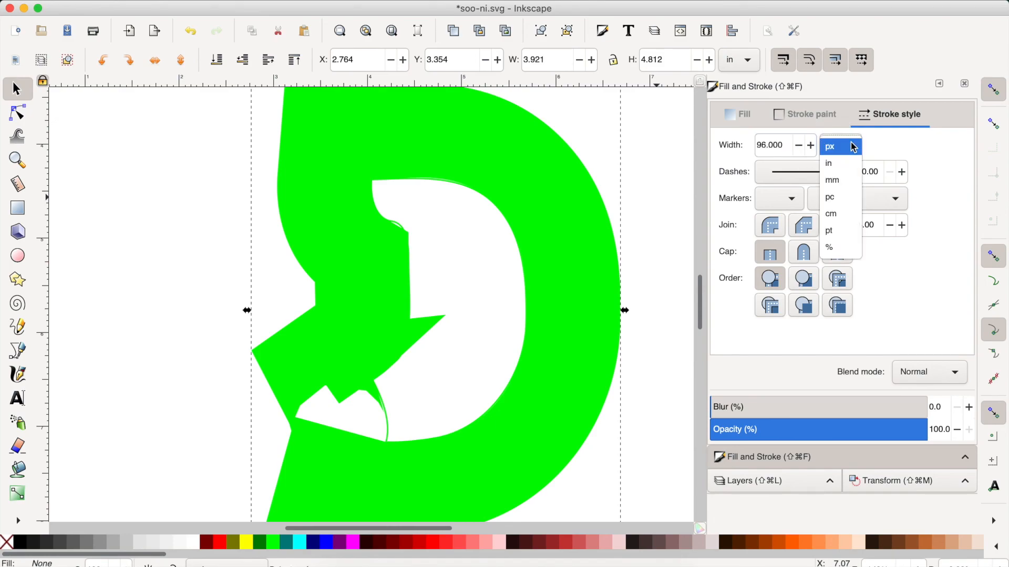
click(762, 145)
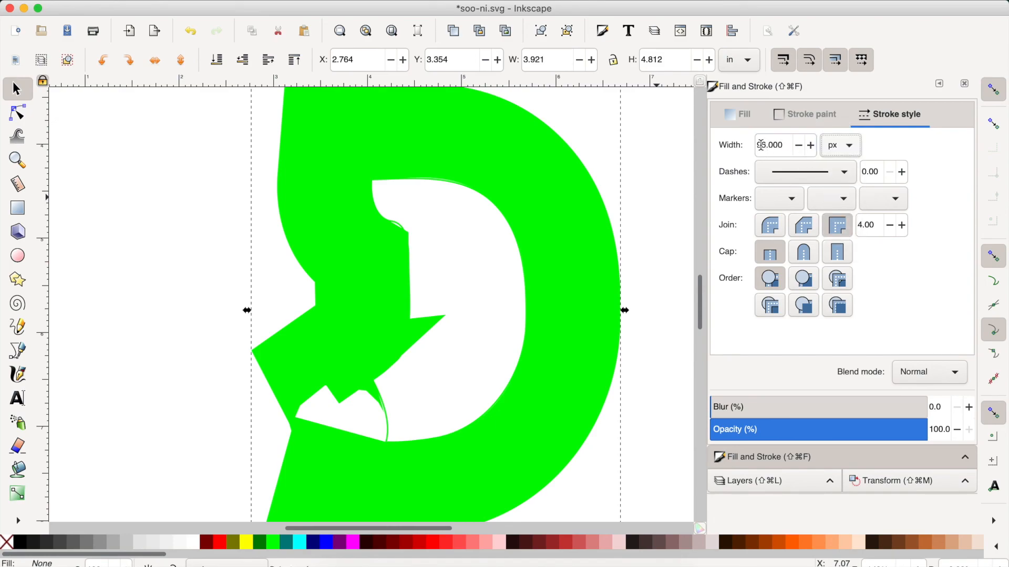
click(778, 147)
triple_click(776, 147)
text(1)
key(Return)
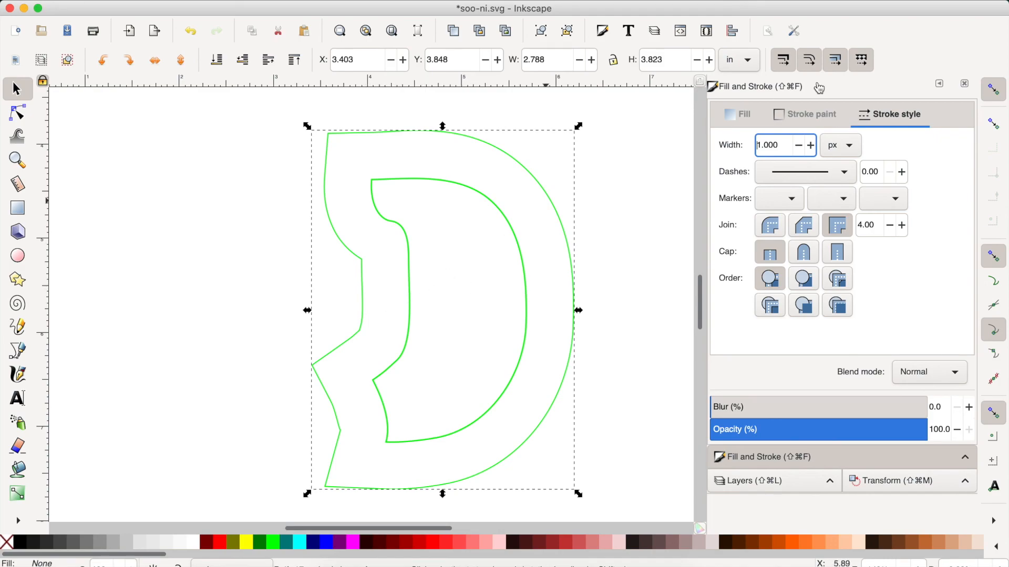
Step: Set the inner original shoe upper outline's stroke width to 1 px and deselect it
click(533, 316)
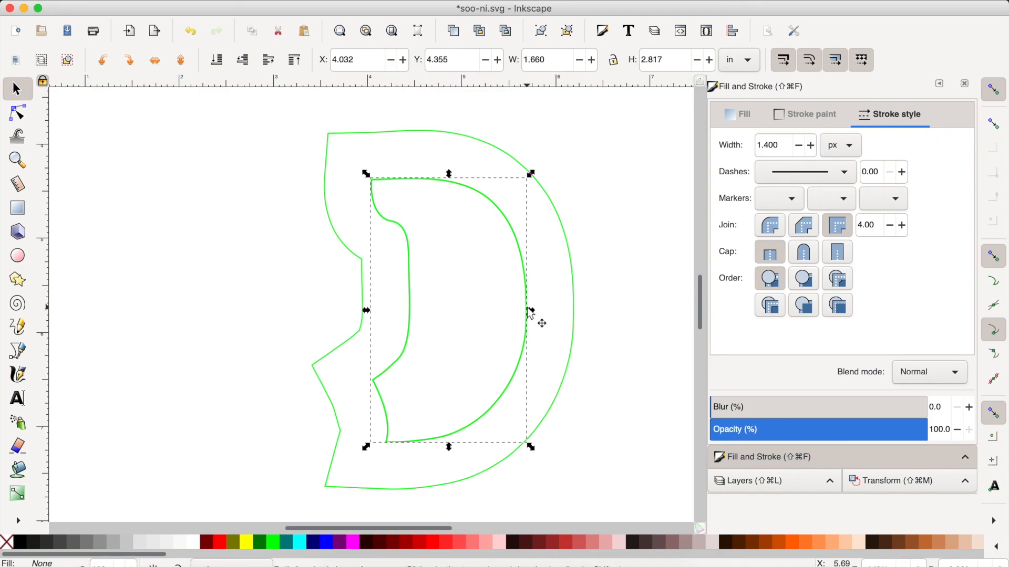
click(768, 145)
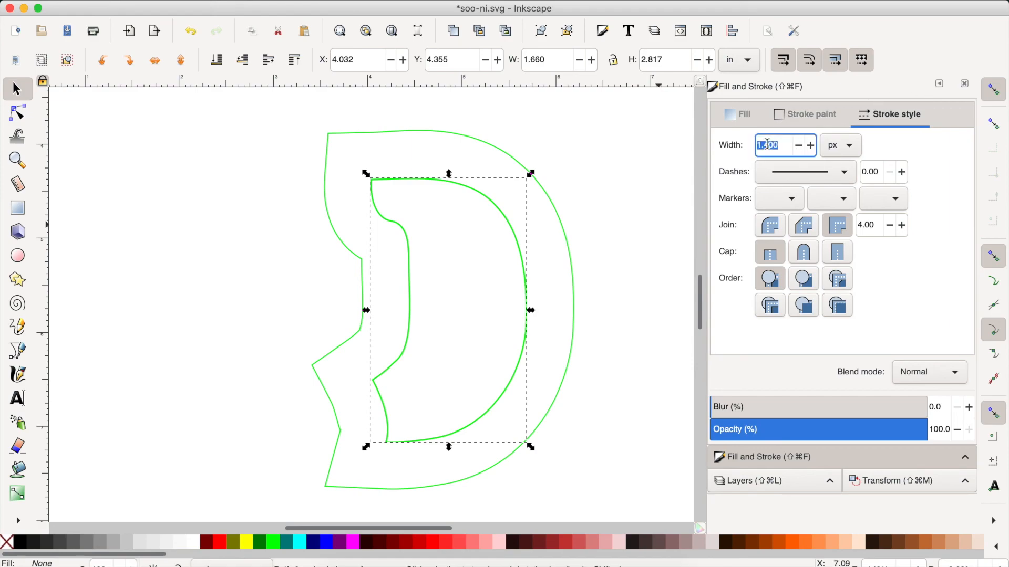
text(1)
key(Return)
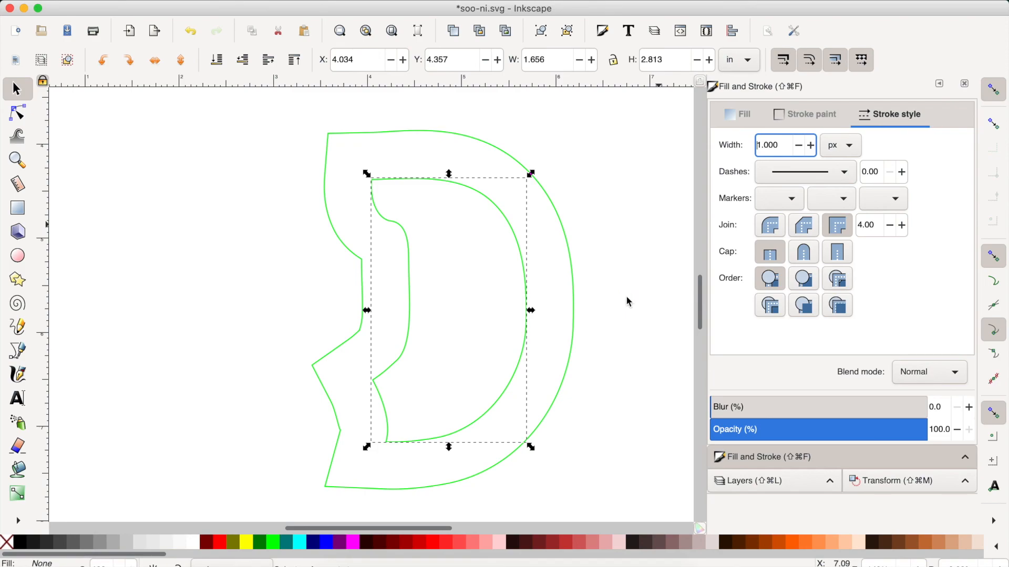
click(467, 233)
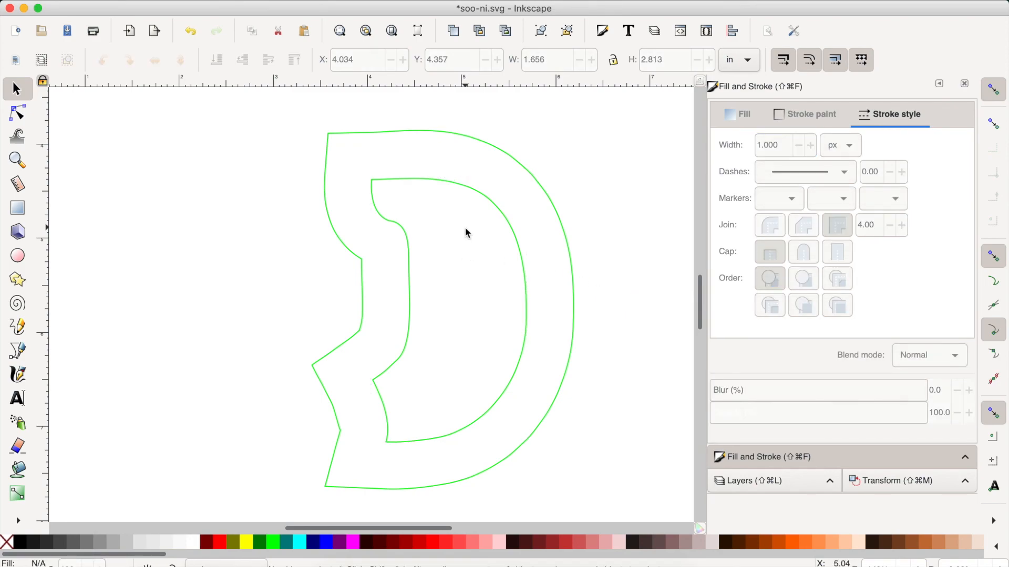